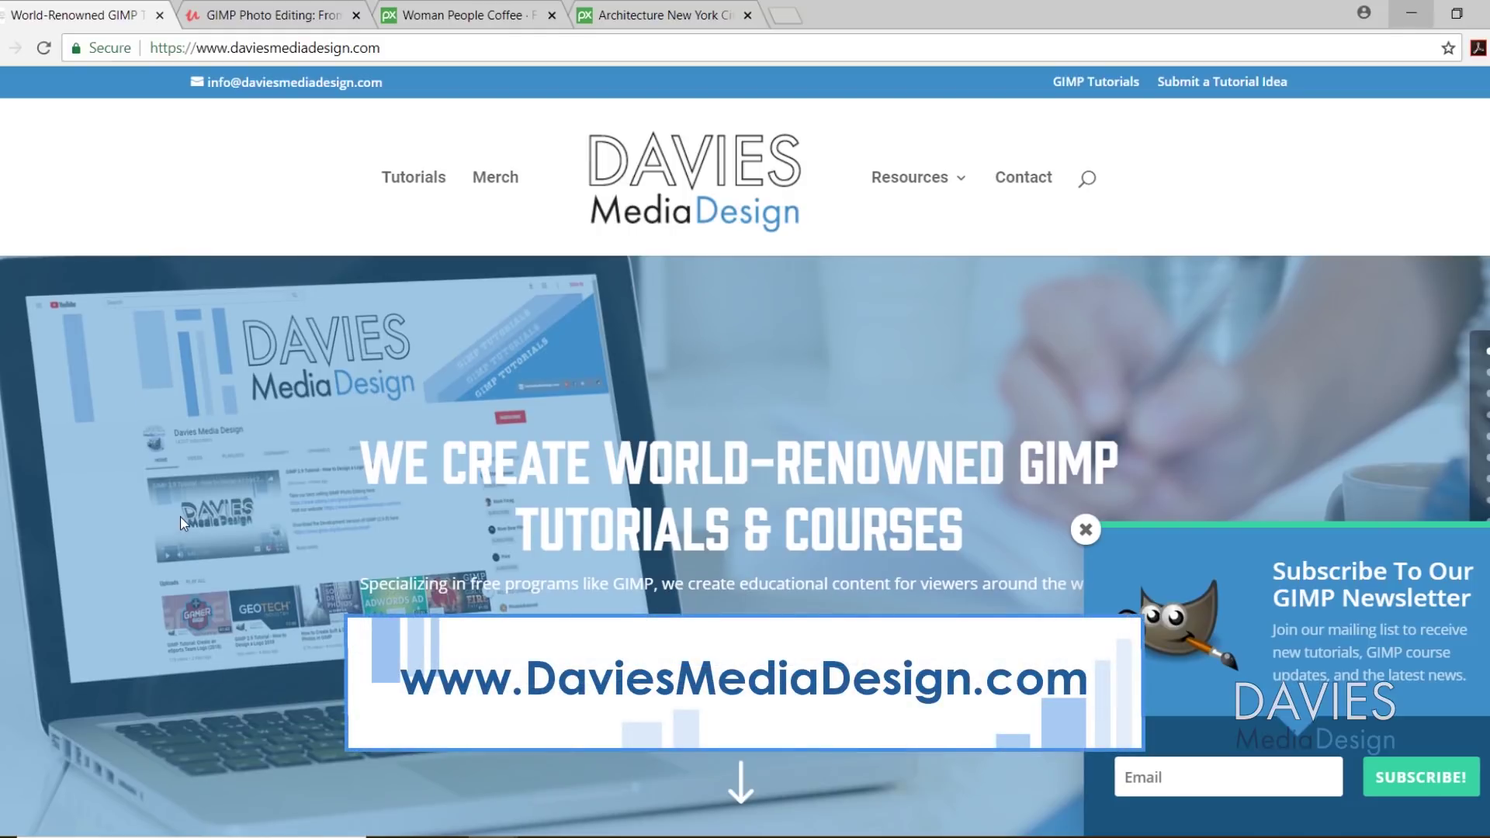
Scroll down the Davies Media Design homepage, then switch to the Pixabay woman-with-coffee tab.
{"action": "scroll", "coordinate": [191, 515], "scroll_direction": "down", "scroll_amount": 8}
{"action": "scroll", "coordinate": [191, 515], "scroll_direction": "down", "scroll_amount": 15}
{"action": "scroll", "coordinate": [191, 515], "scroll_direction": "down", "scroll_amount": 20}
{"action": "scroll", "coordinate": [193, 516], "scroll_direction": "down", "scroll_amount": 12}
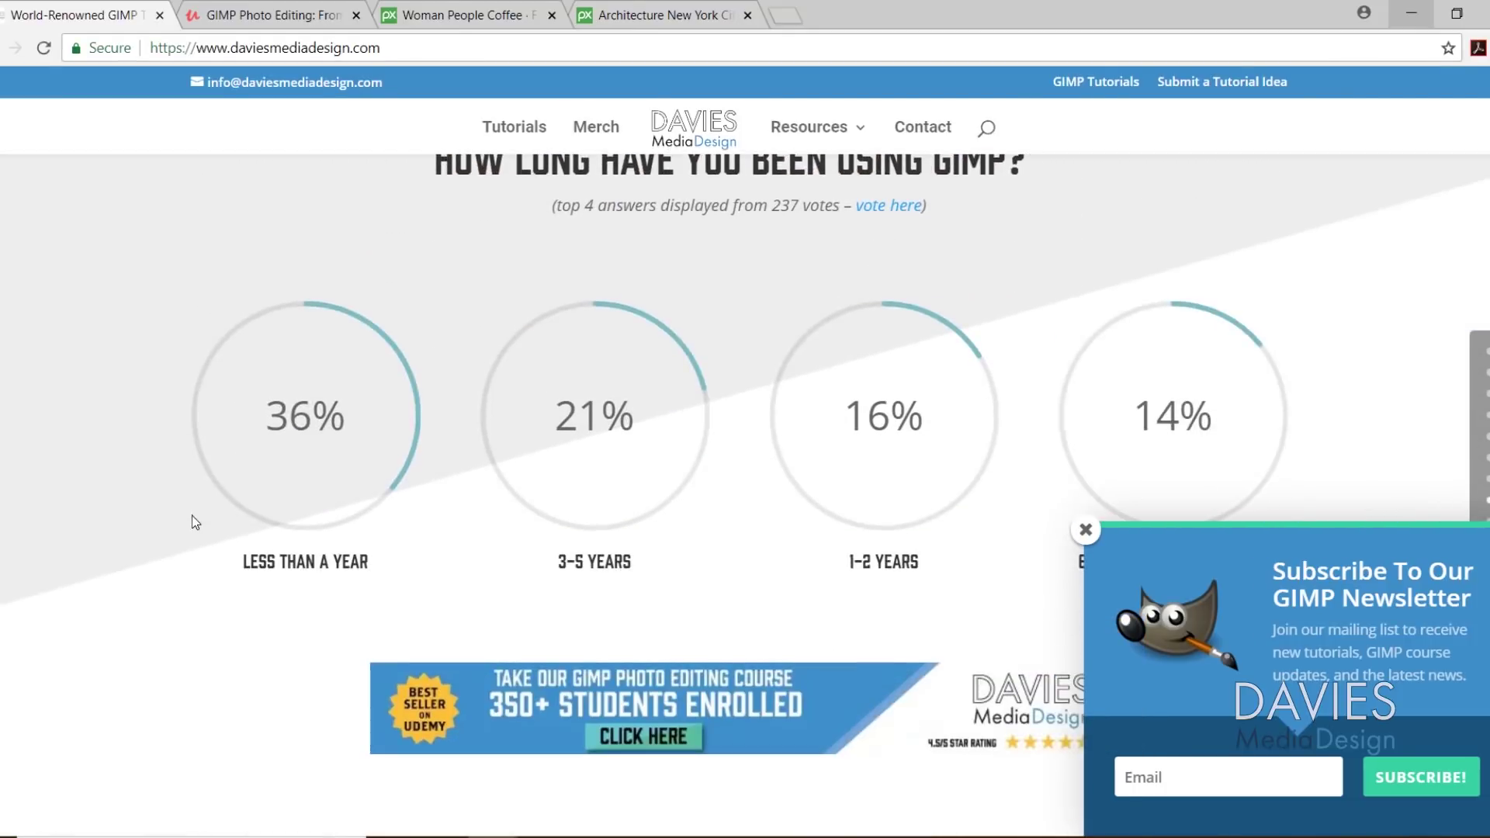
{"action": "key", "text": "ctrl+Tab"}
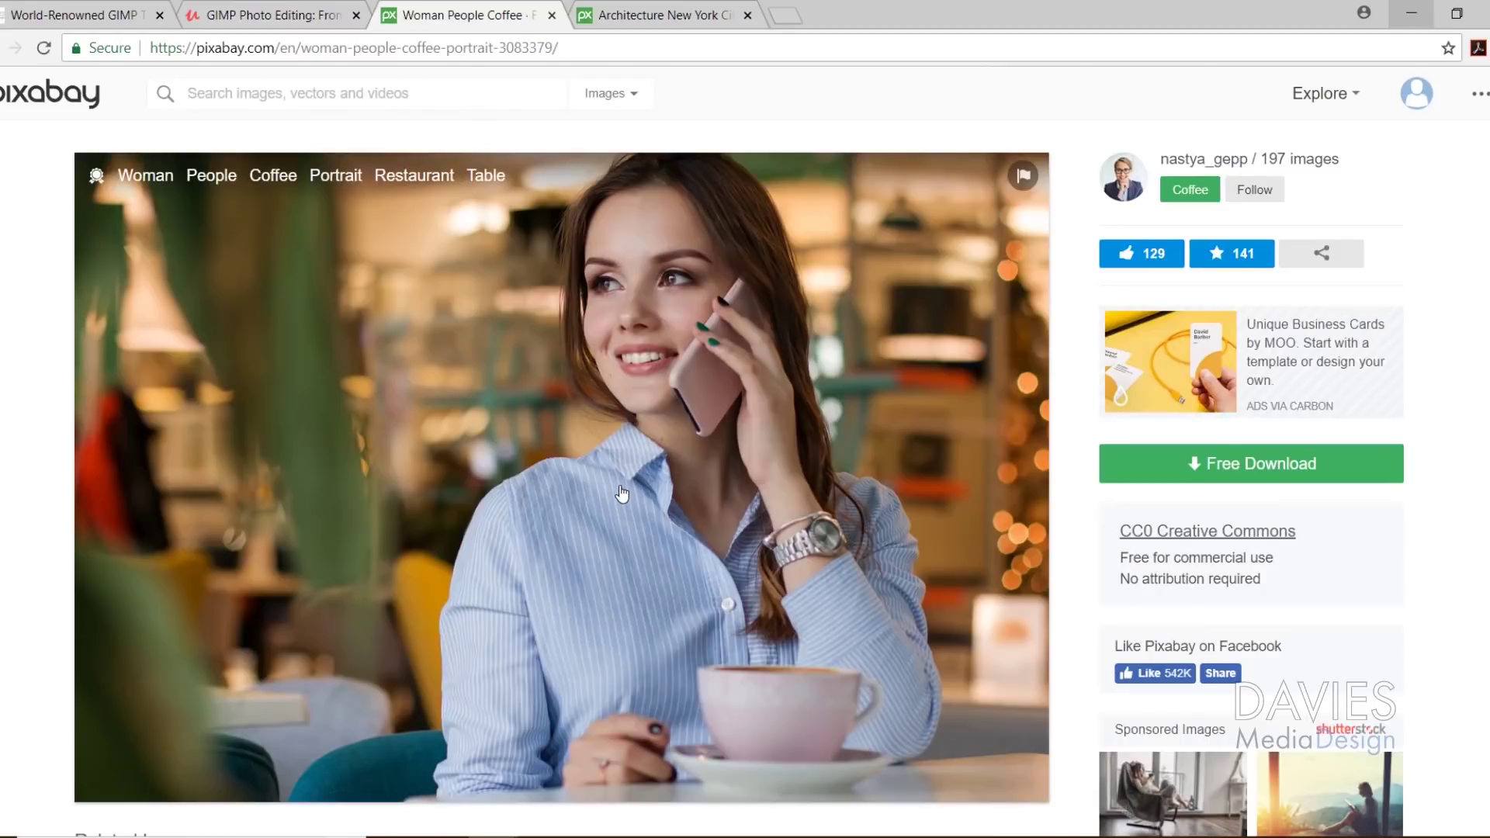
Preview the 'Architecture New York City' street photo, then return to the café portrait page.
{"action": "left_click", "coordinate": [675, 15]}
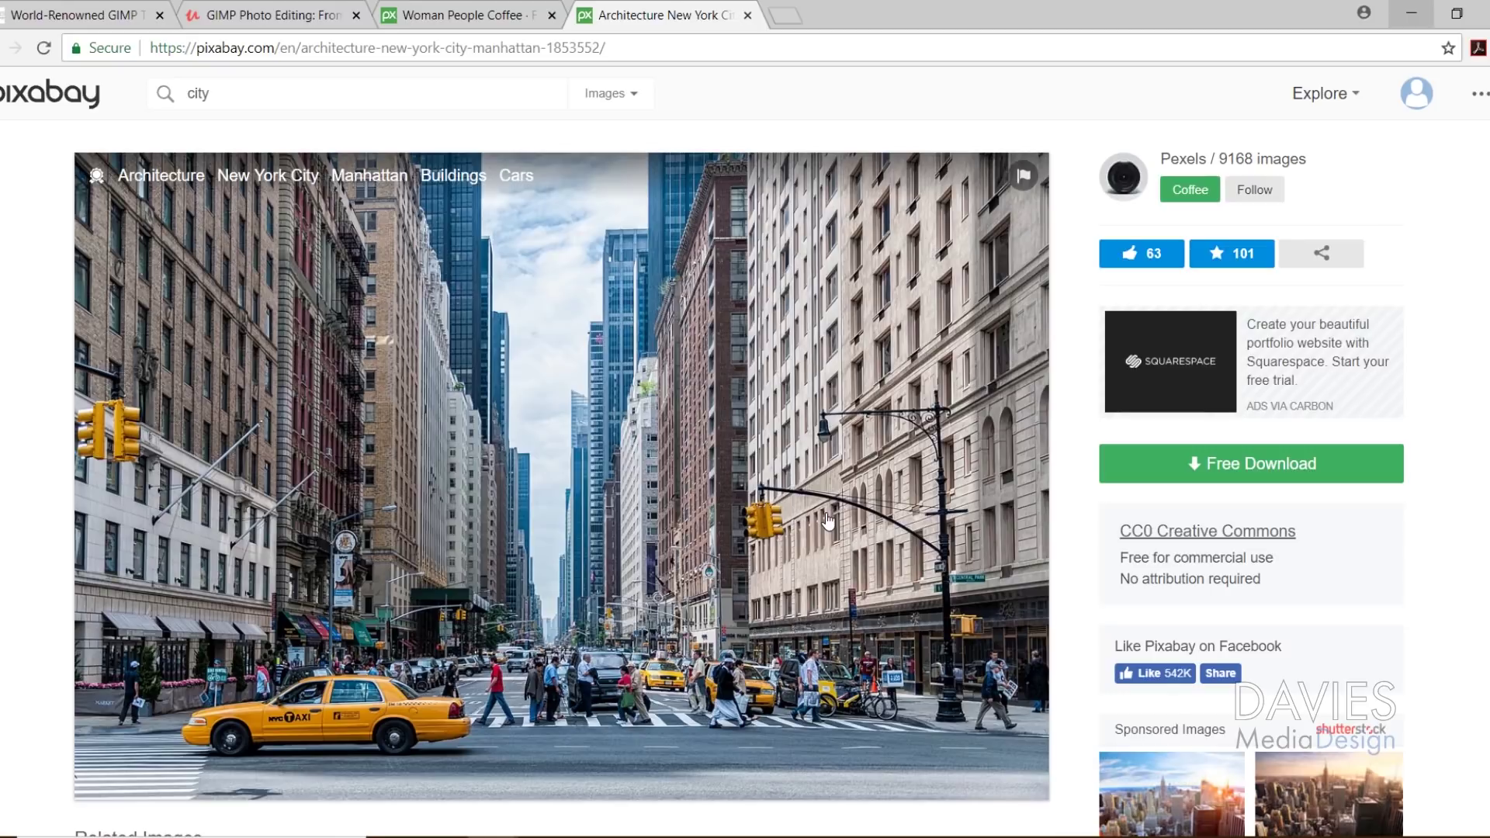
{"action": "key", "text": "ctrl+shift+Tab"}
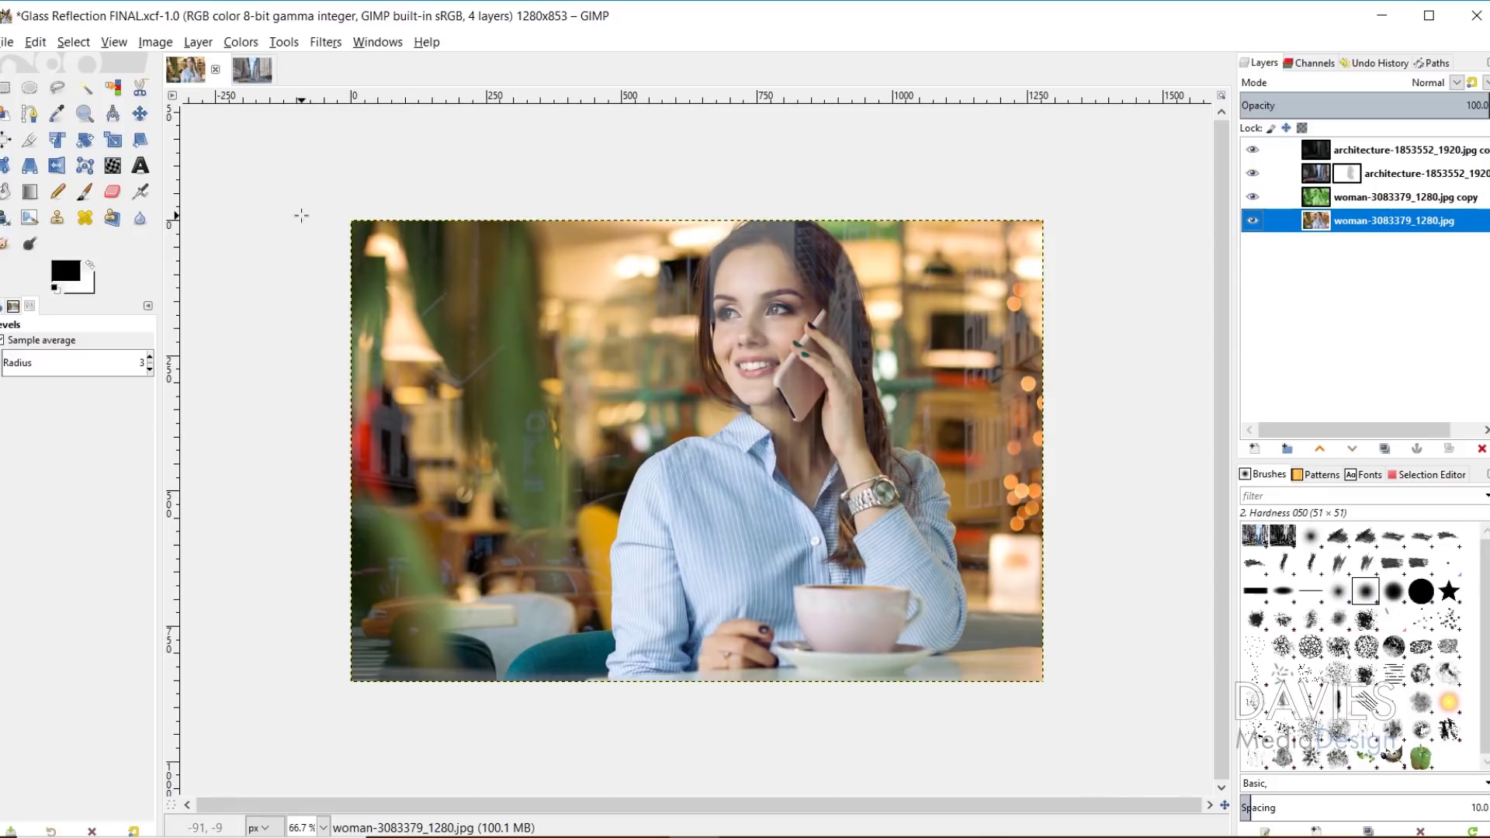
Open woman-3083379_1280.jpg from File > Open Recent.
{"action": "left_click", "coordinate": [7, 43]}
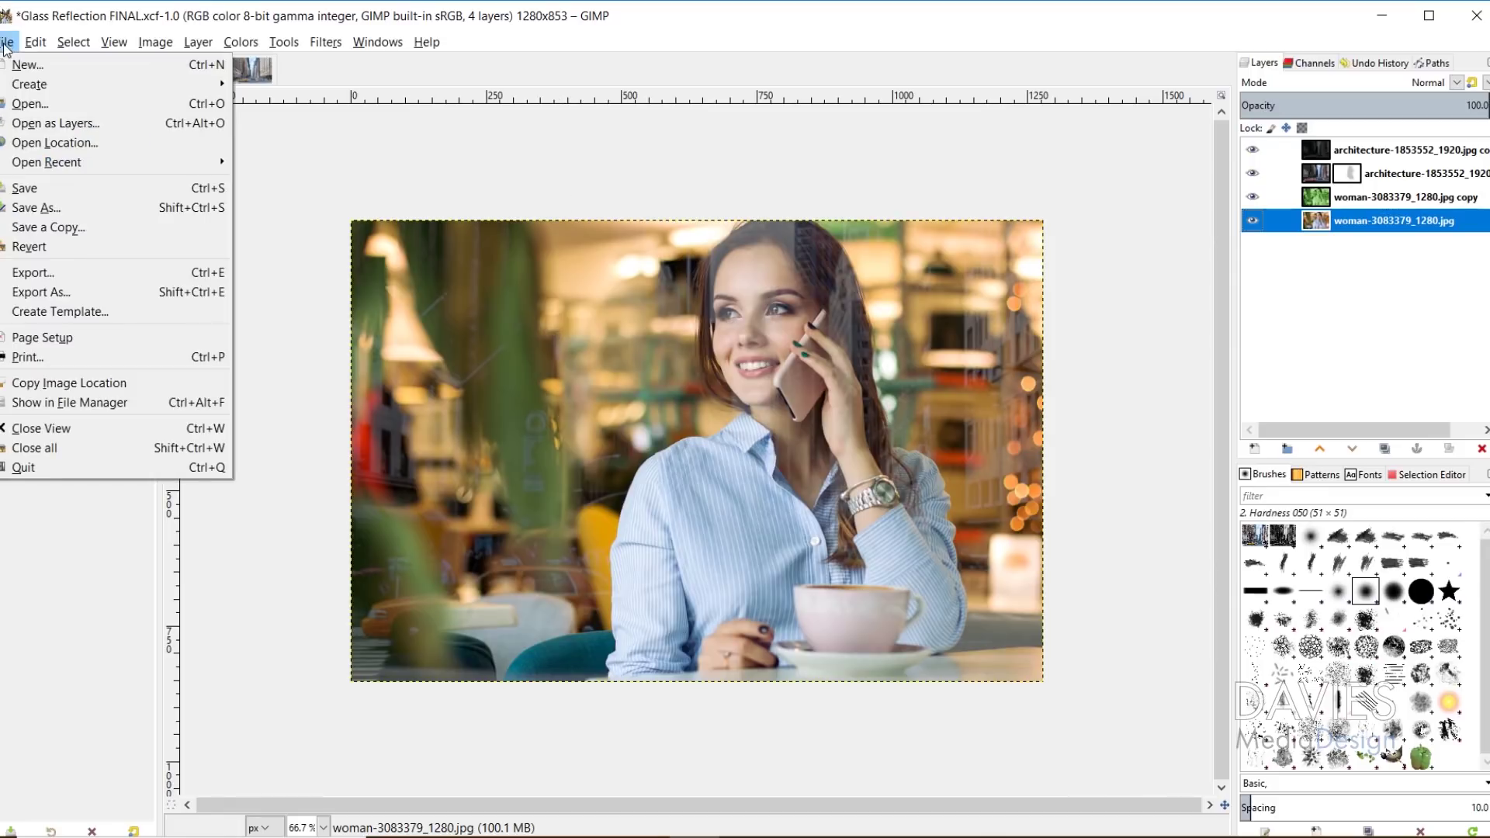
{"action": "mouse_move", "coordinate": [56, 162]}
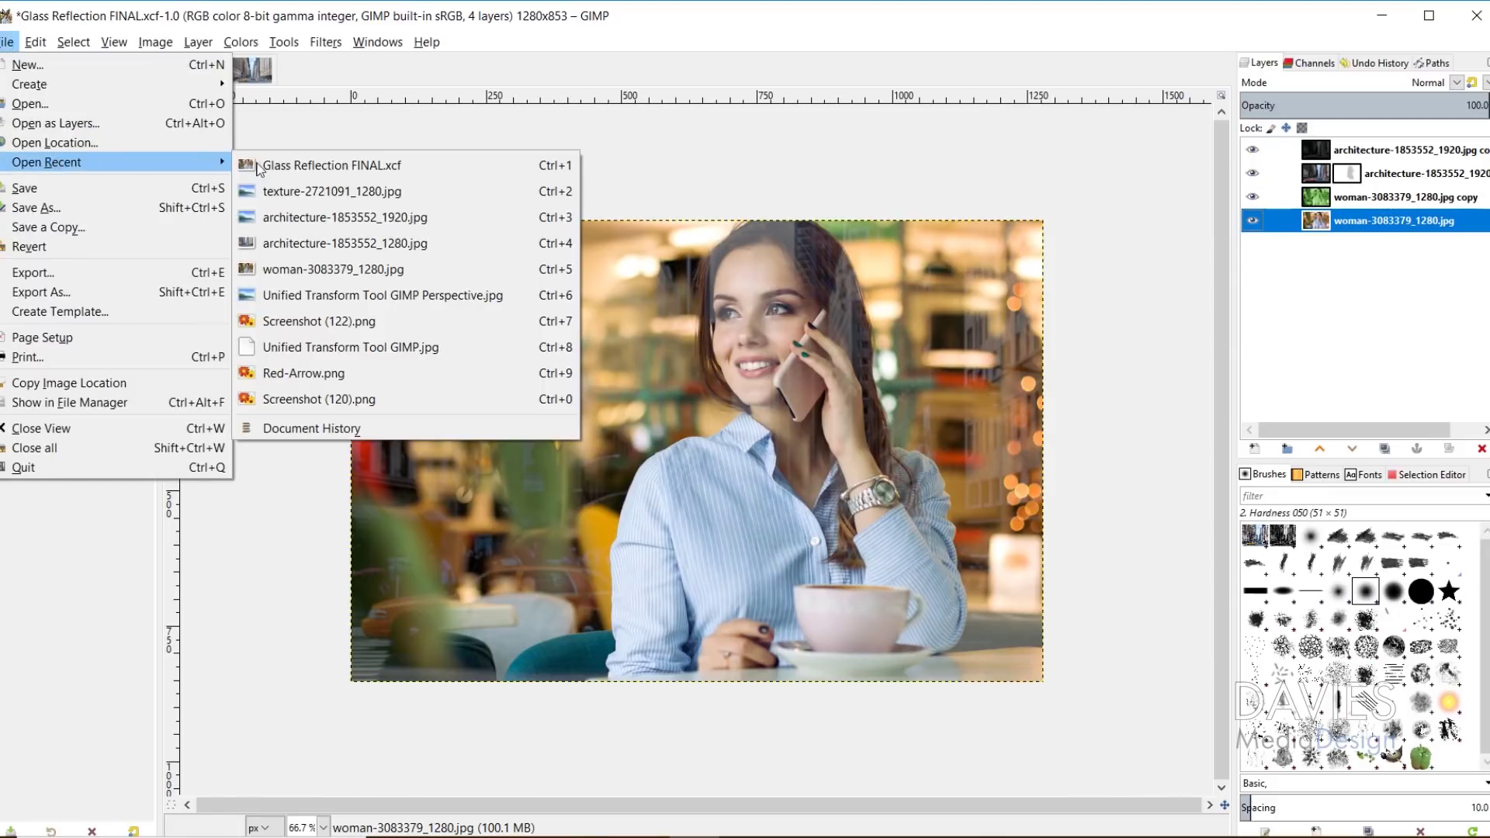
{"action": "left_click", "coordinate": [352, 269]}
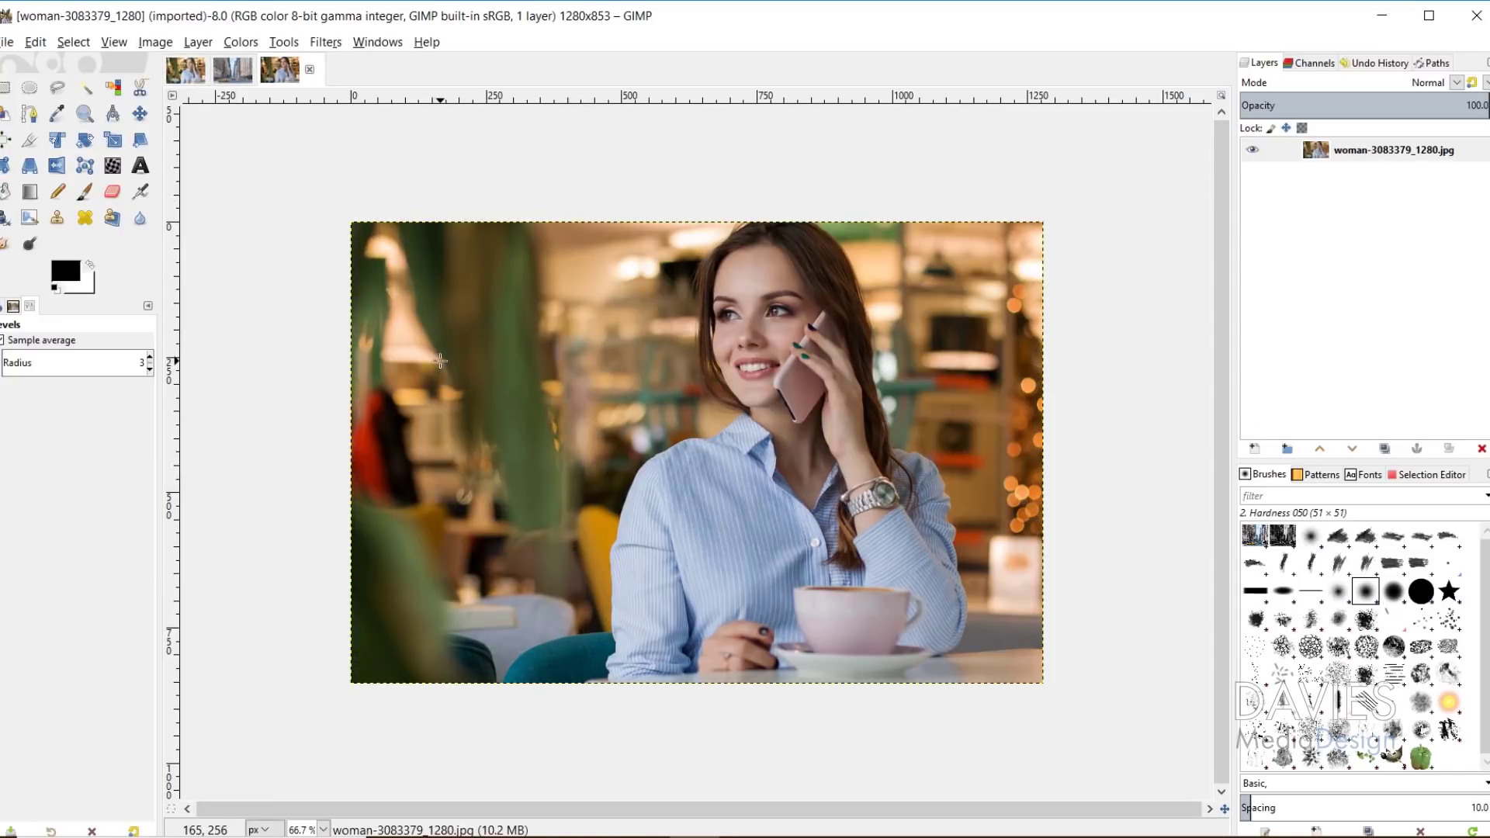
Compare the street photo and café portrait, ending on the 1920×1275 street photo.
{"action": "left_click", "coordinate": [245, 71]}
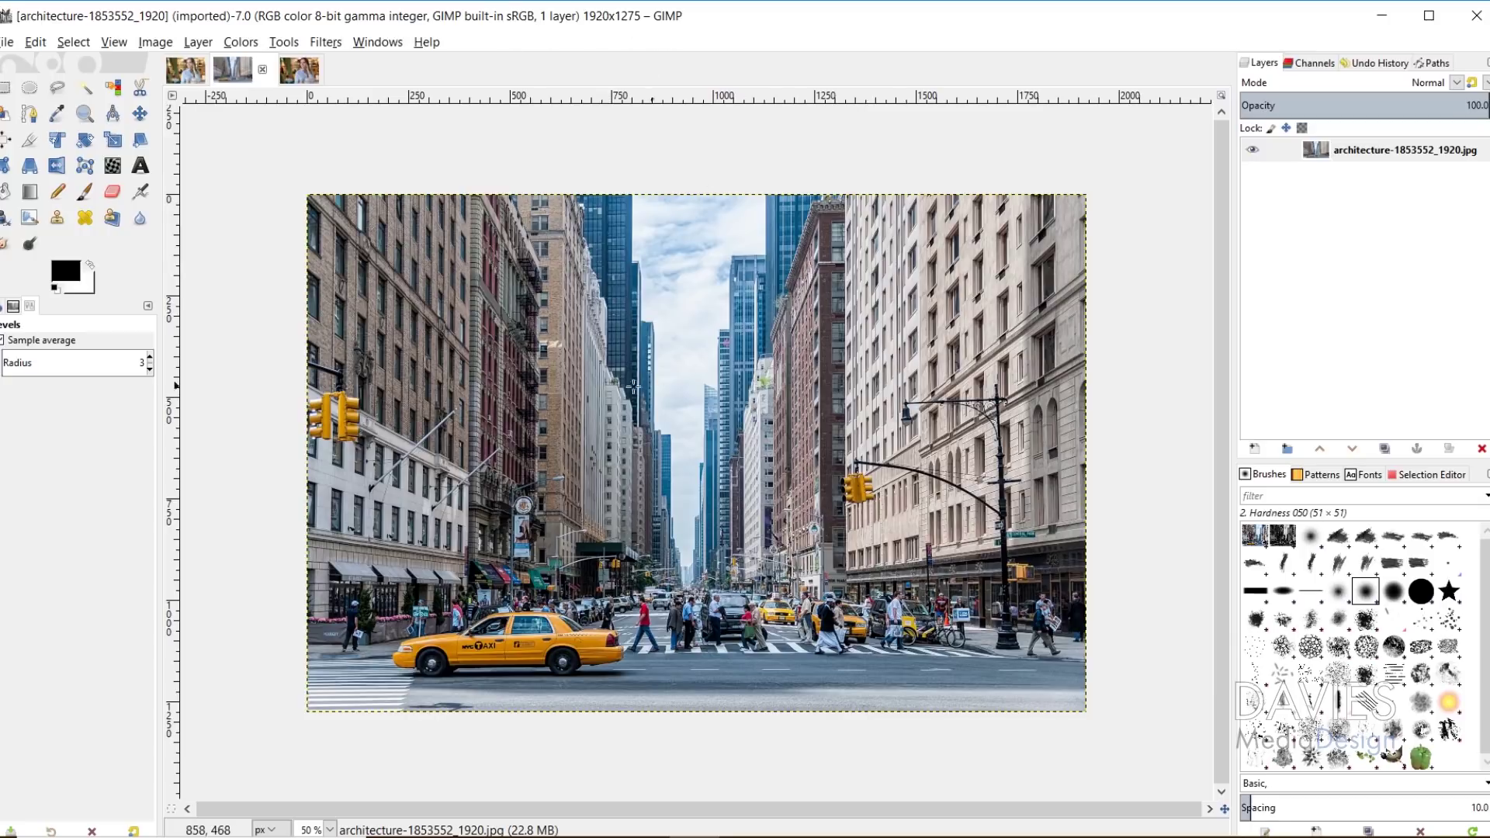
{"action": "left_click", "coordinate": [304, 73]}
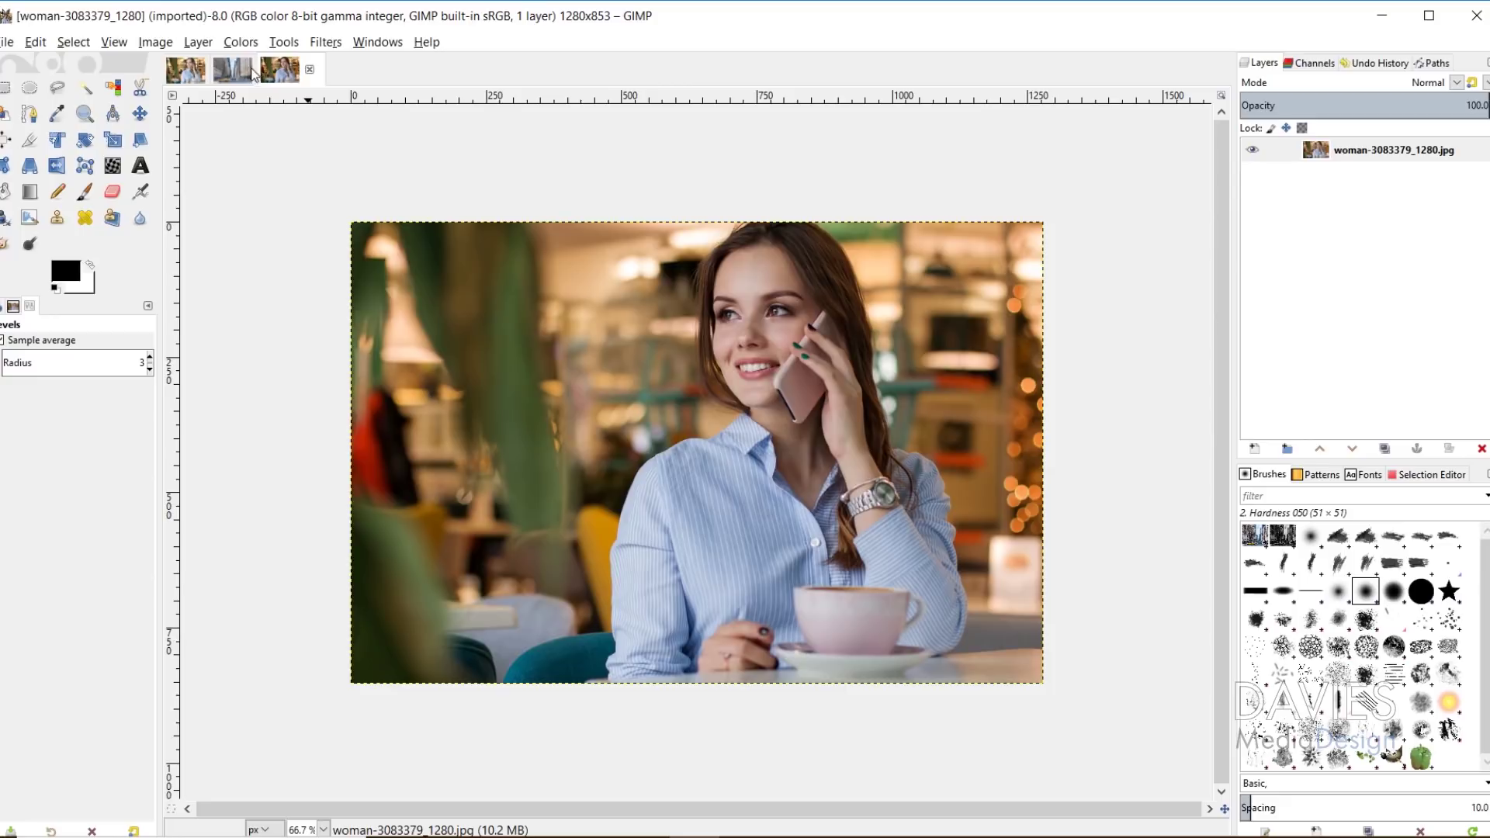
{"action": "left_click", "coordinate": [226, 72]}
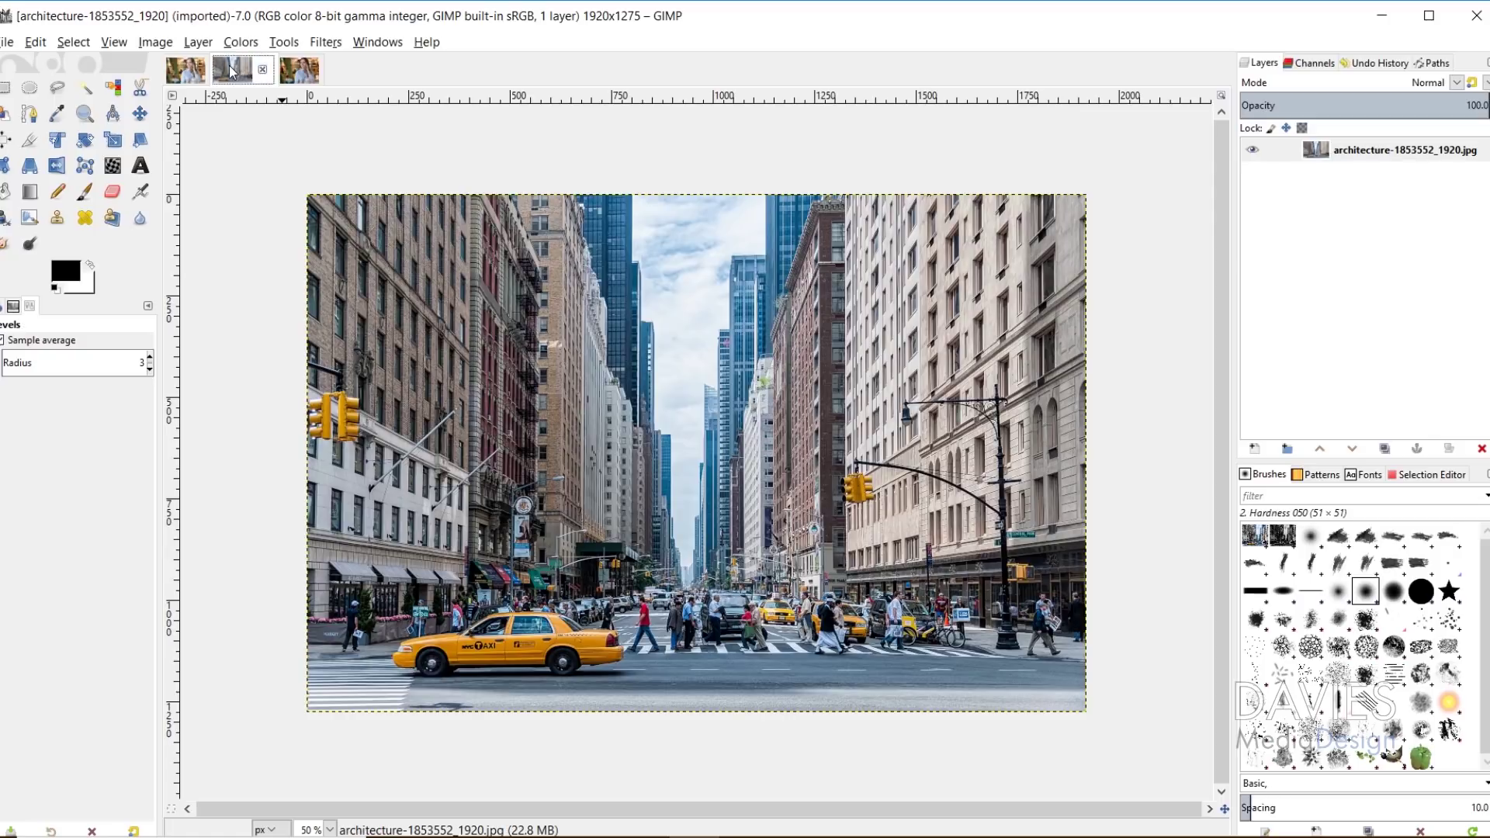
Drag the street photo onto the café portrait as a new layer.
{"action": "left_click", "coordinate": [284, 70]}
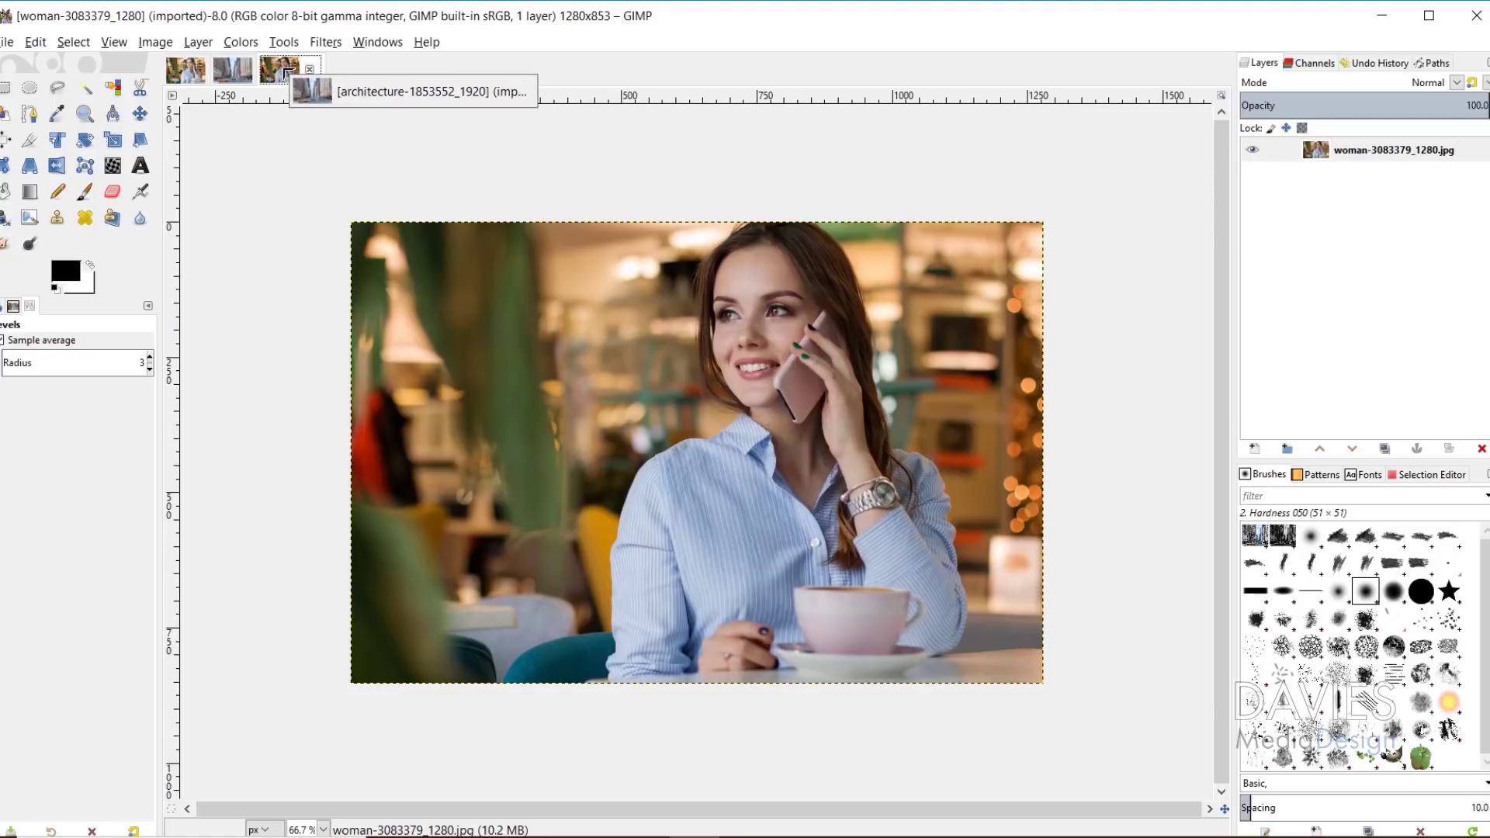
{"action": "left_click_drag", "start_coordinate": [287, 74], "coordinate": [619, 547]}
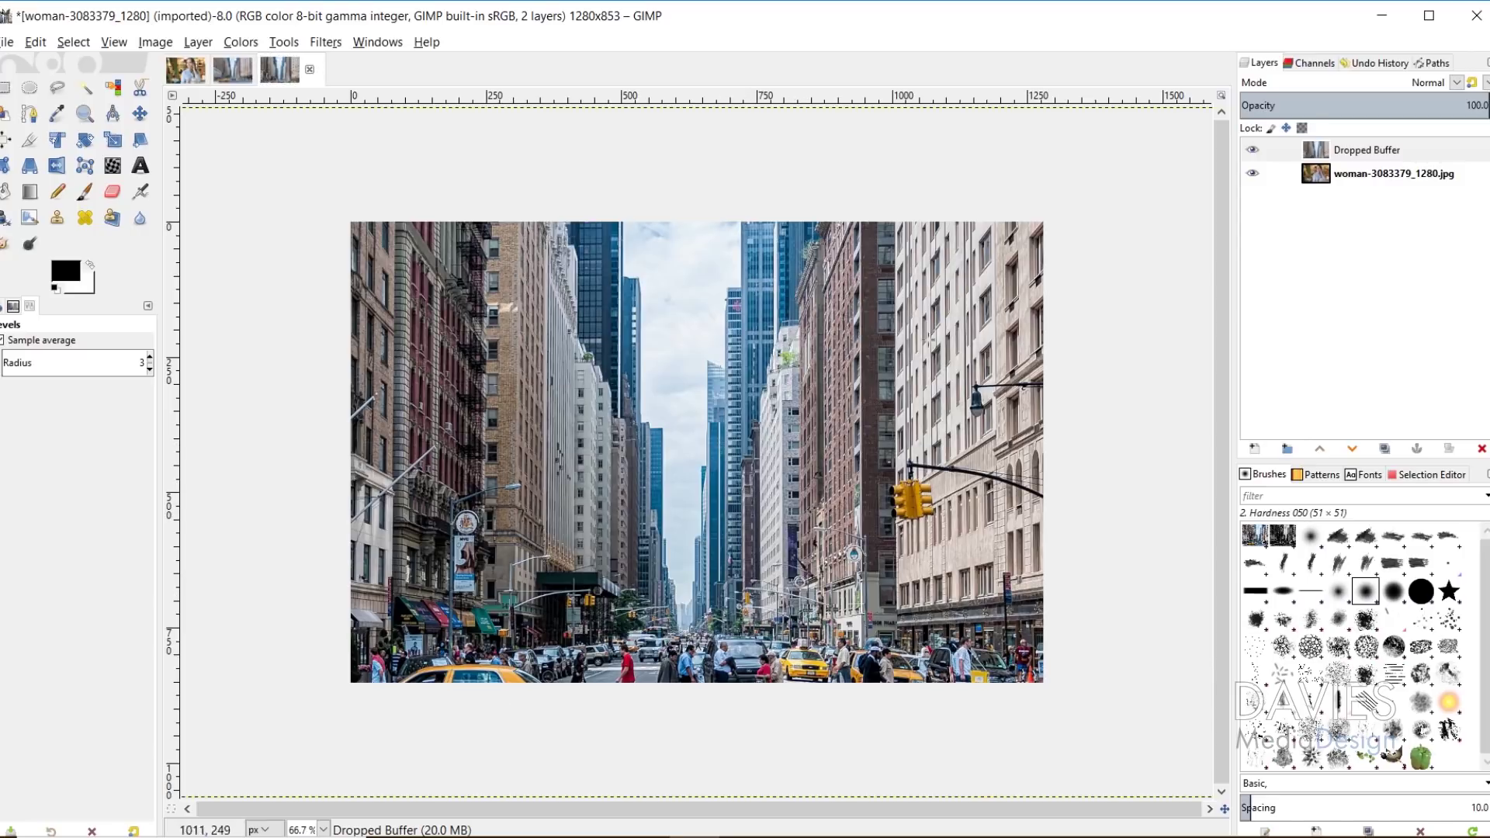
{"action": "left_click", "coordinate": [1362, 156]}
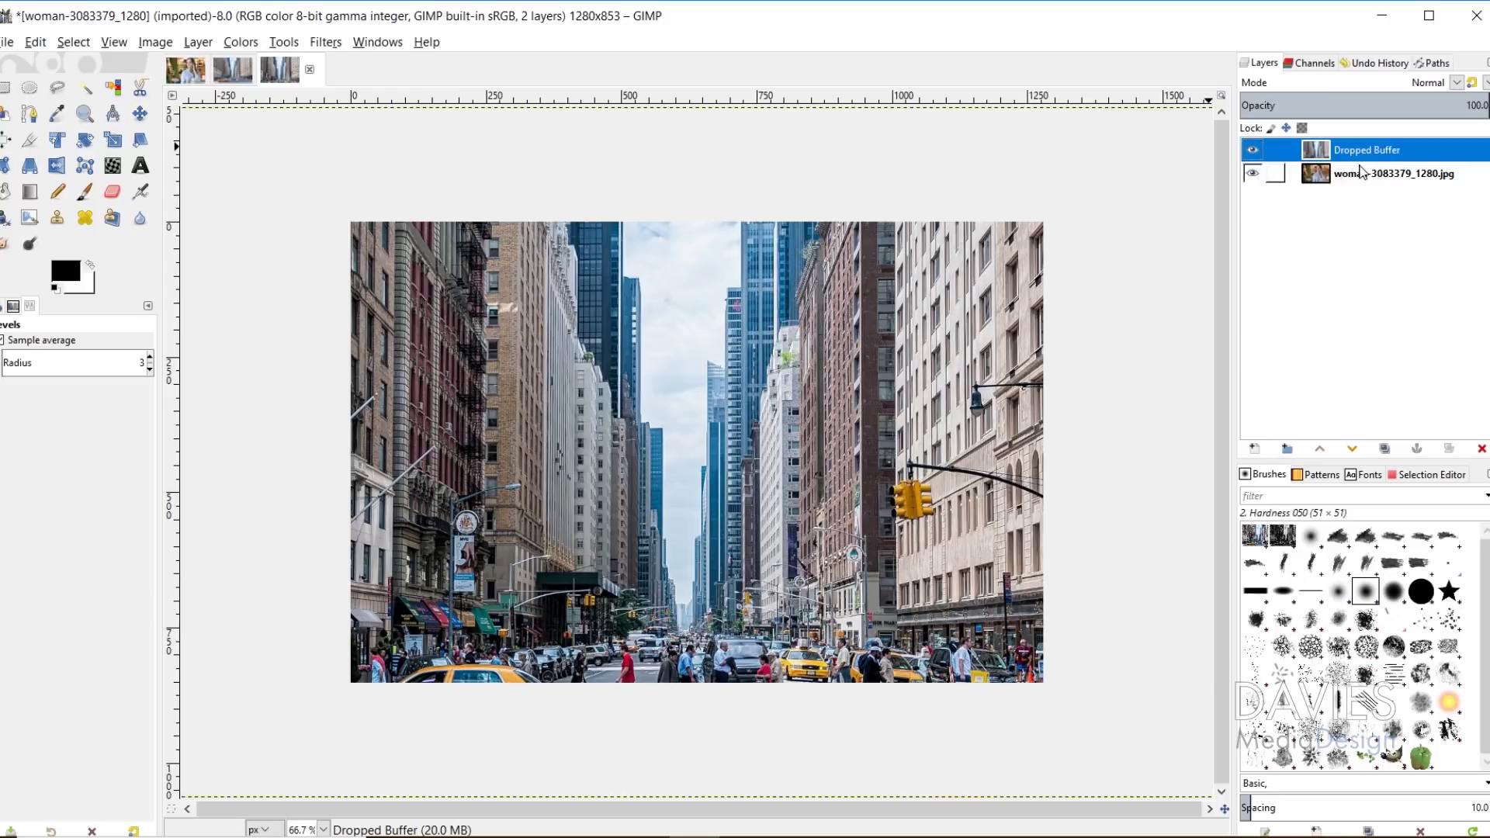
Rename the Dropped Buffer layer to 'City' and set its mode to Lighten only.
{"action": "double_click", "coordinate": [1350, 154]}
{"action": "type", "text": "City"}
{"action": "key", "text": "Return"}
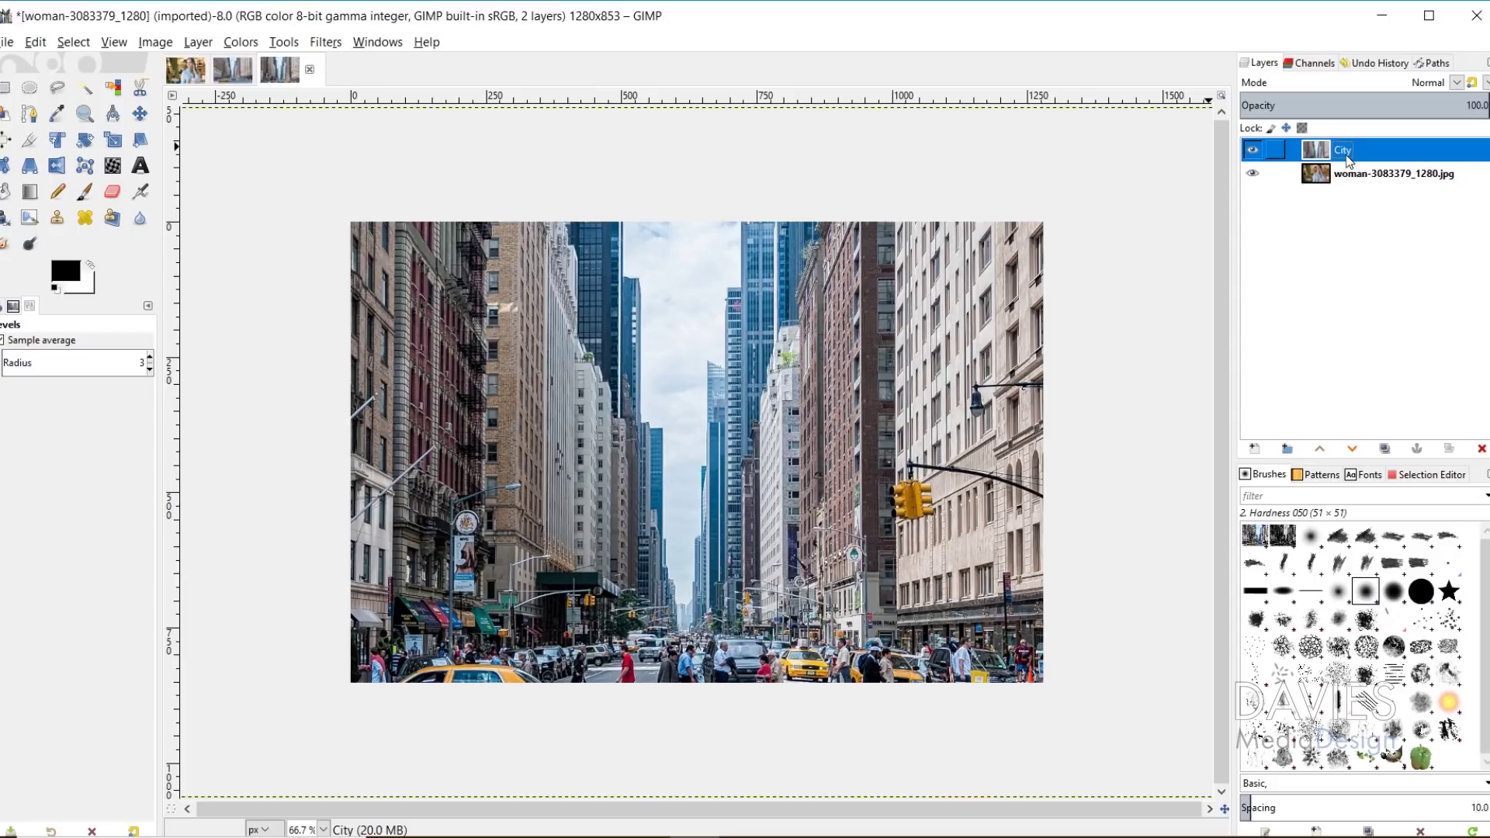
{"action": "left_click", "coordinate": [1455, 83]}
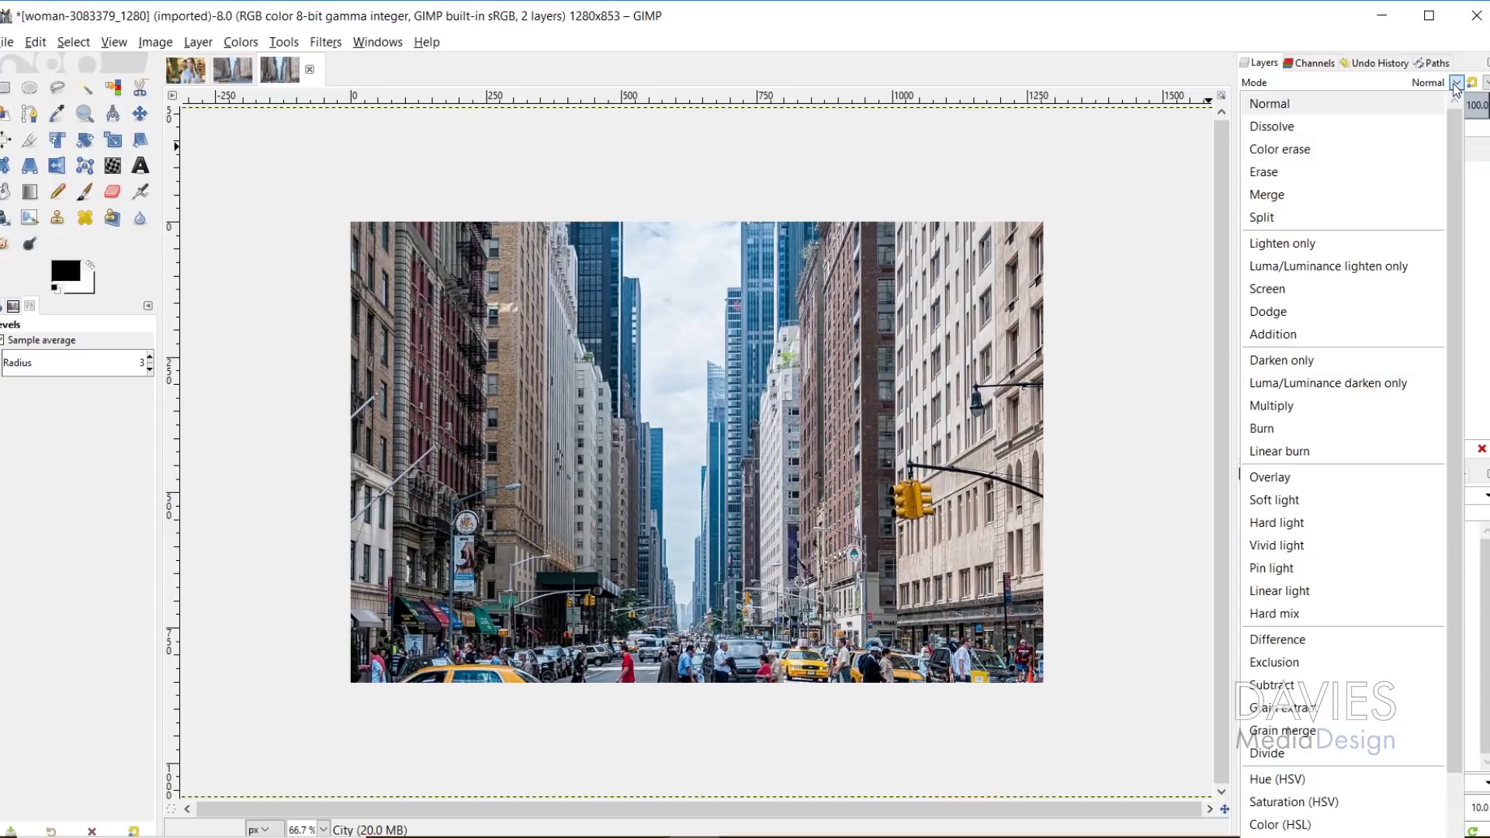
{"action": "left_click", "coordinate": [1300, 243]}
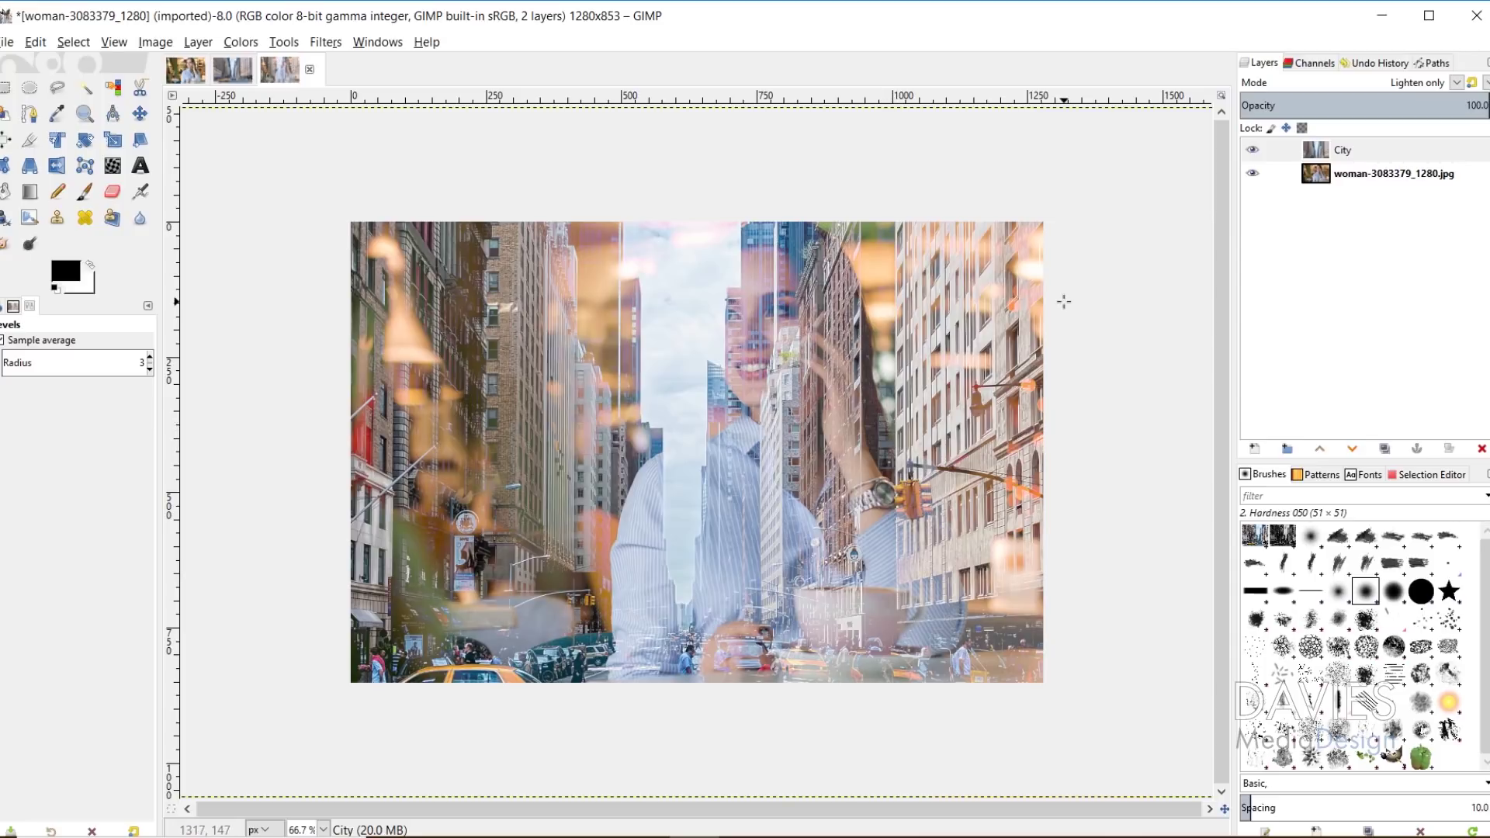
Move the City layer about 144 px right and 15 px down with the Move tool.
{"action": "left_click", "coordinate": [140, 113]}
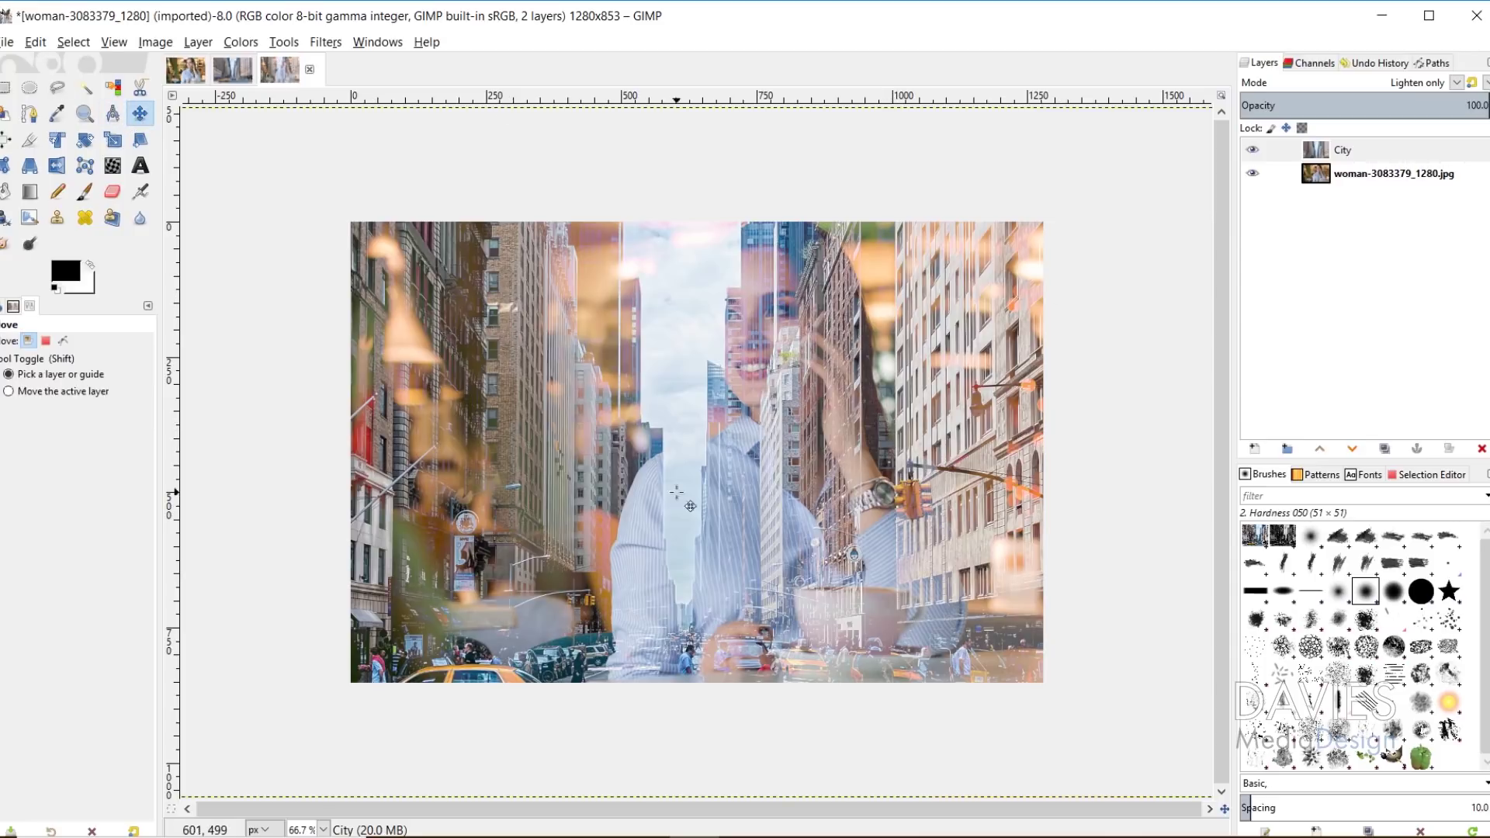
{"action": "left_click_drag", "start_coordinate": [690, 508], "coordinate": [689, 431]}
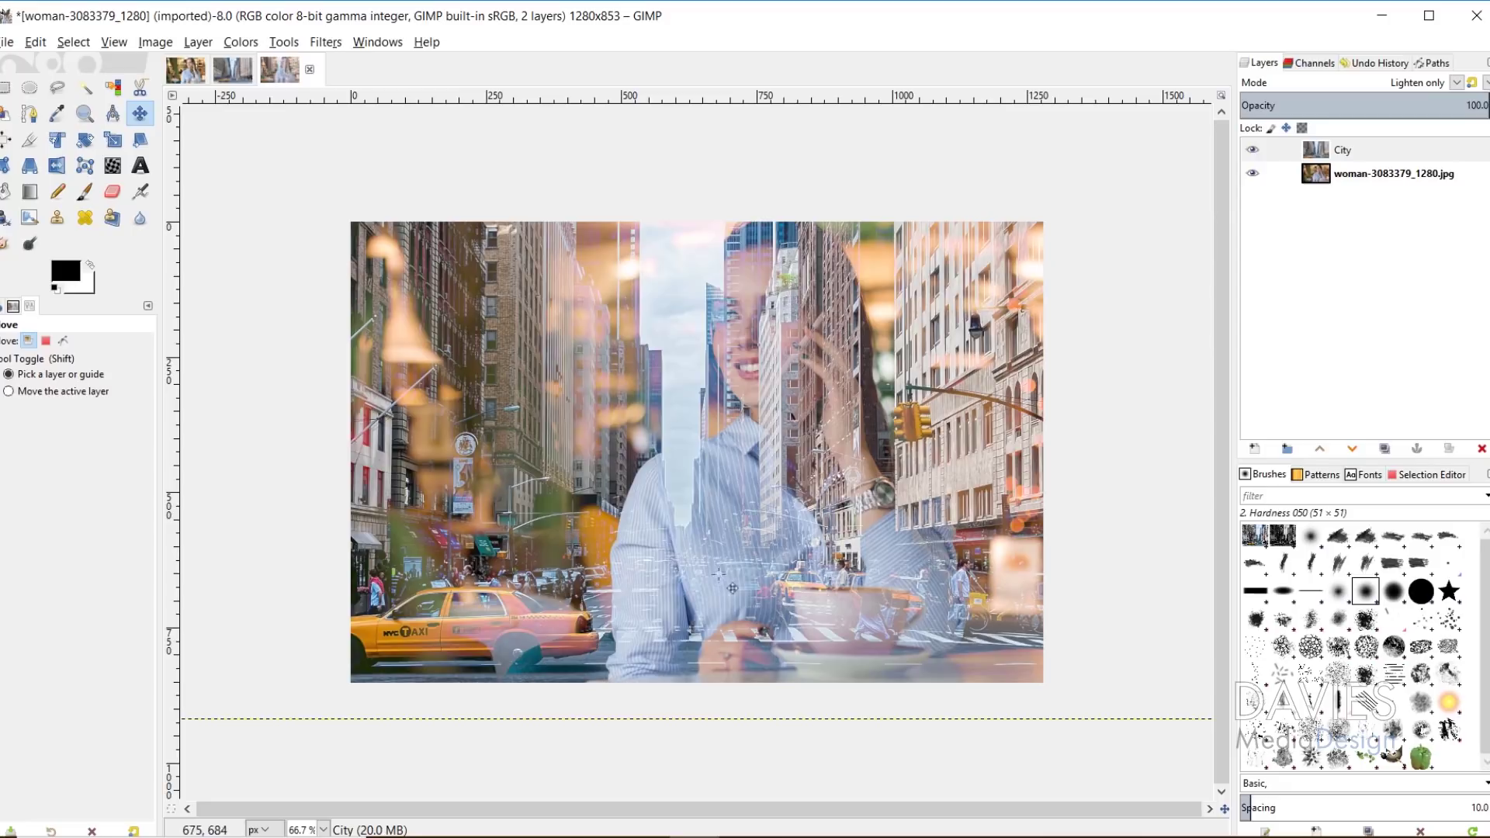
{"action": "left_click_drag", "start_coordinate": [663, 397], "coordinate": [701, 363]}
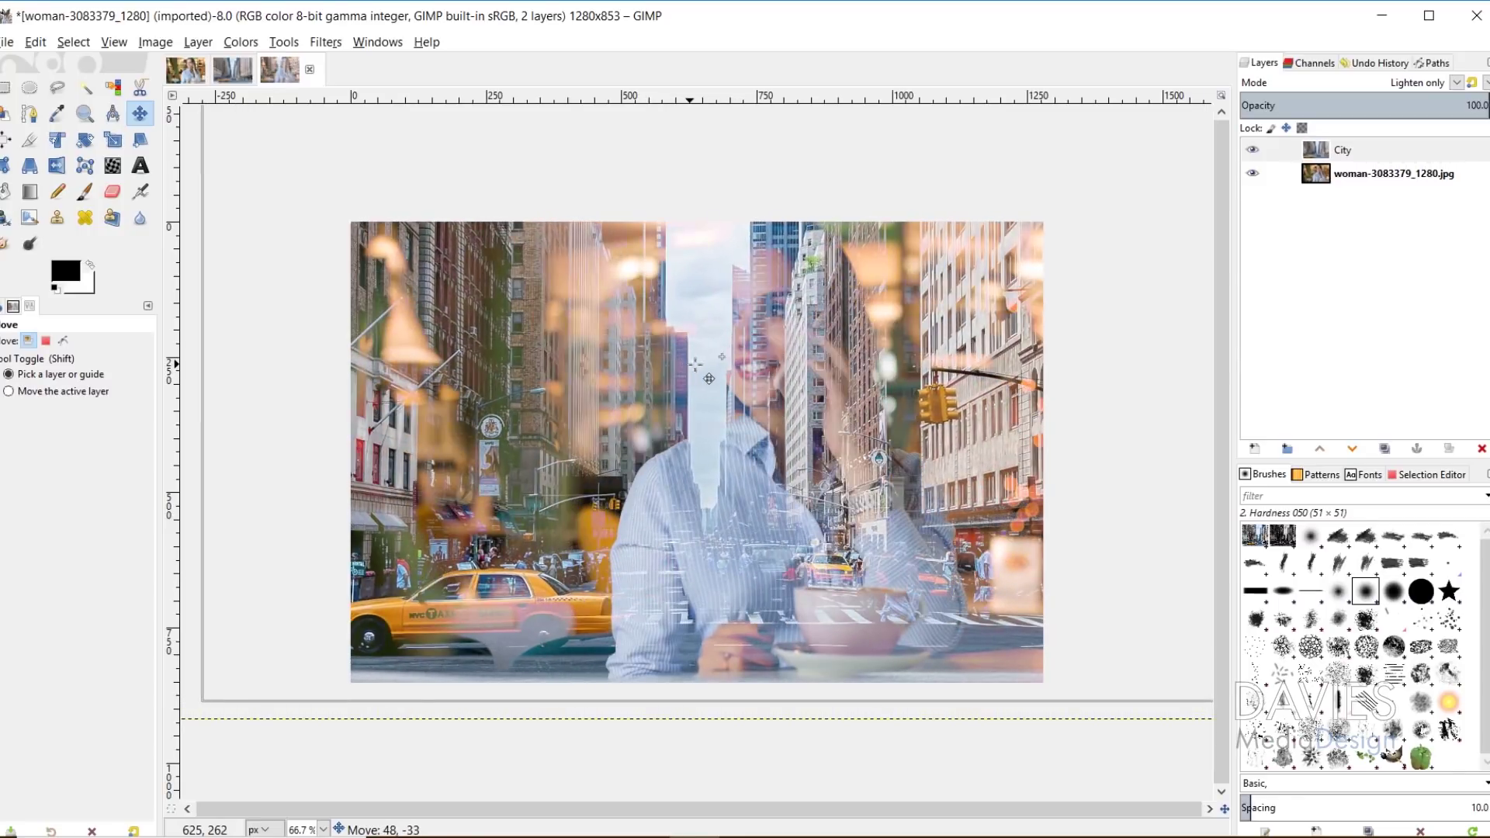
{"action": "mouse_move", "coordinate": [723, 358]}
{"action": "left_mouse_down"}
{"action": "mouse_move", "coordinate": [770, 356]}
{"action": "mouse_move", "coordinate": [713, 367]}
{"action": "left_mouse_up"}
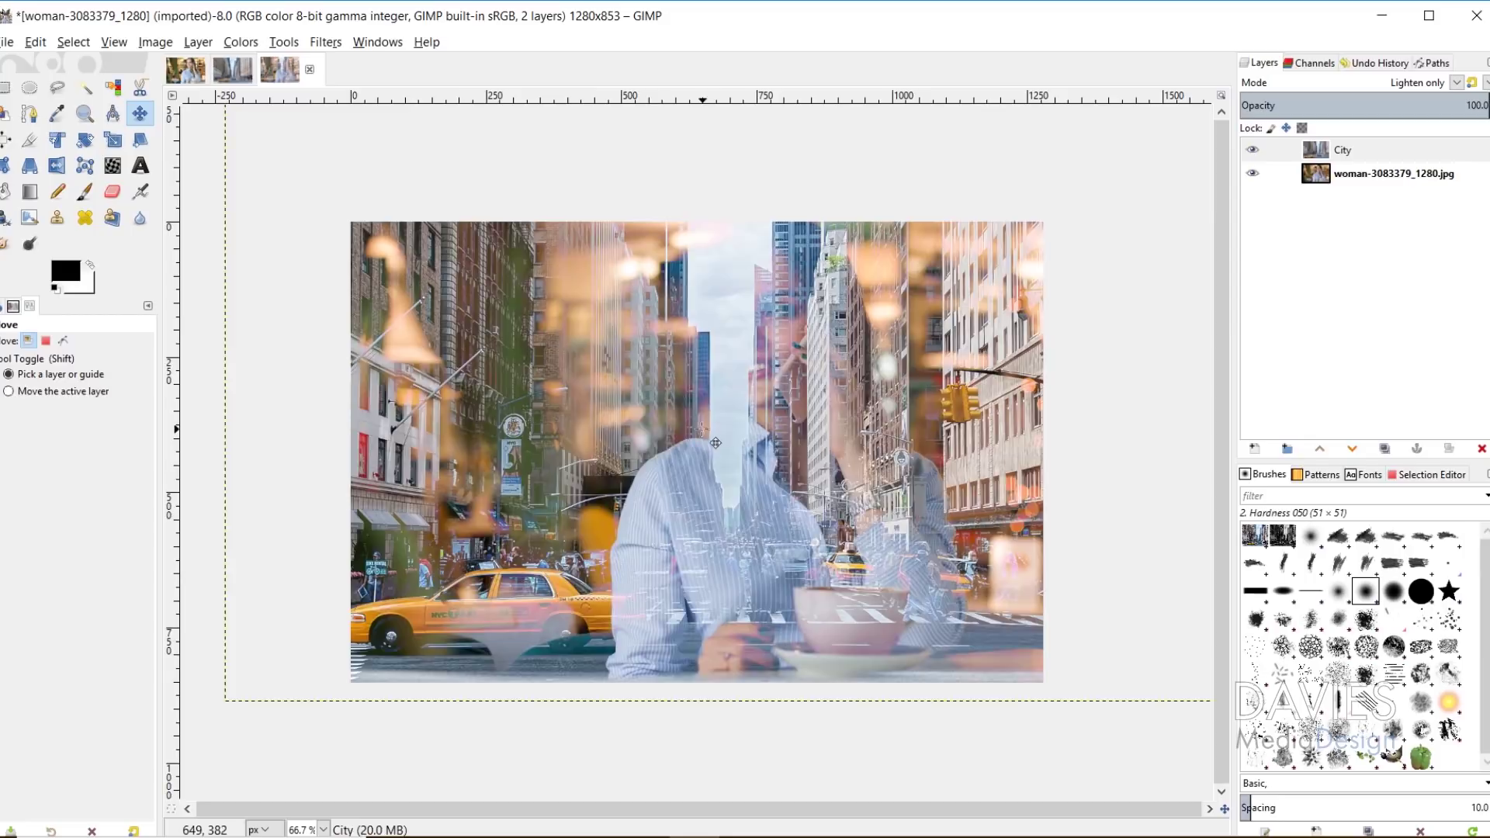
{"action": "left_click_drag", "start_coordinate": [707, 440], "coordinate": [628, 444]}
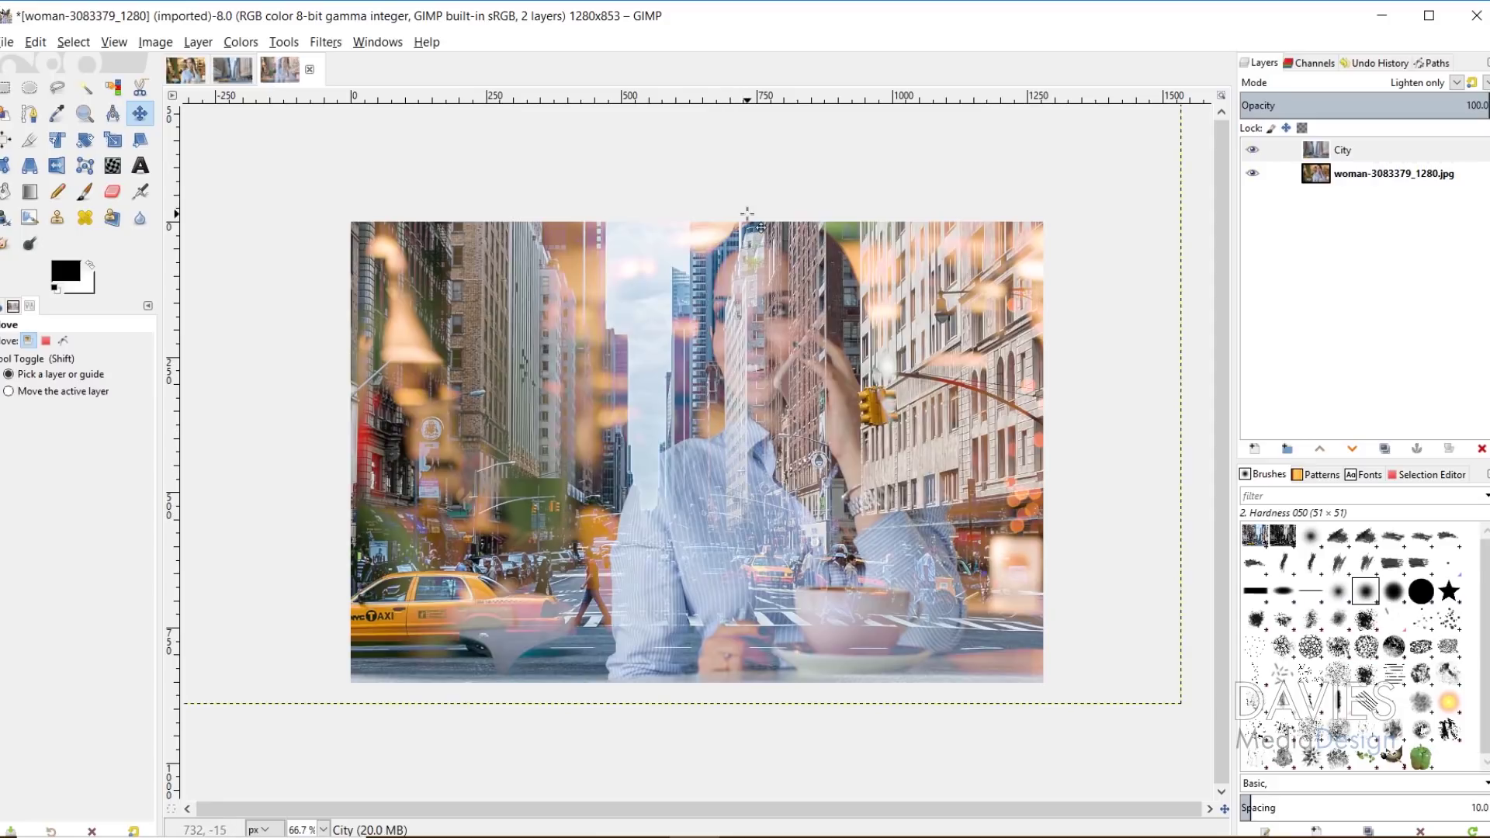
{"action": "left_click_drag", "start_coordinate": [653, 407], "coordinate": [726, 416]}
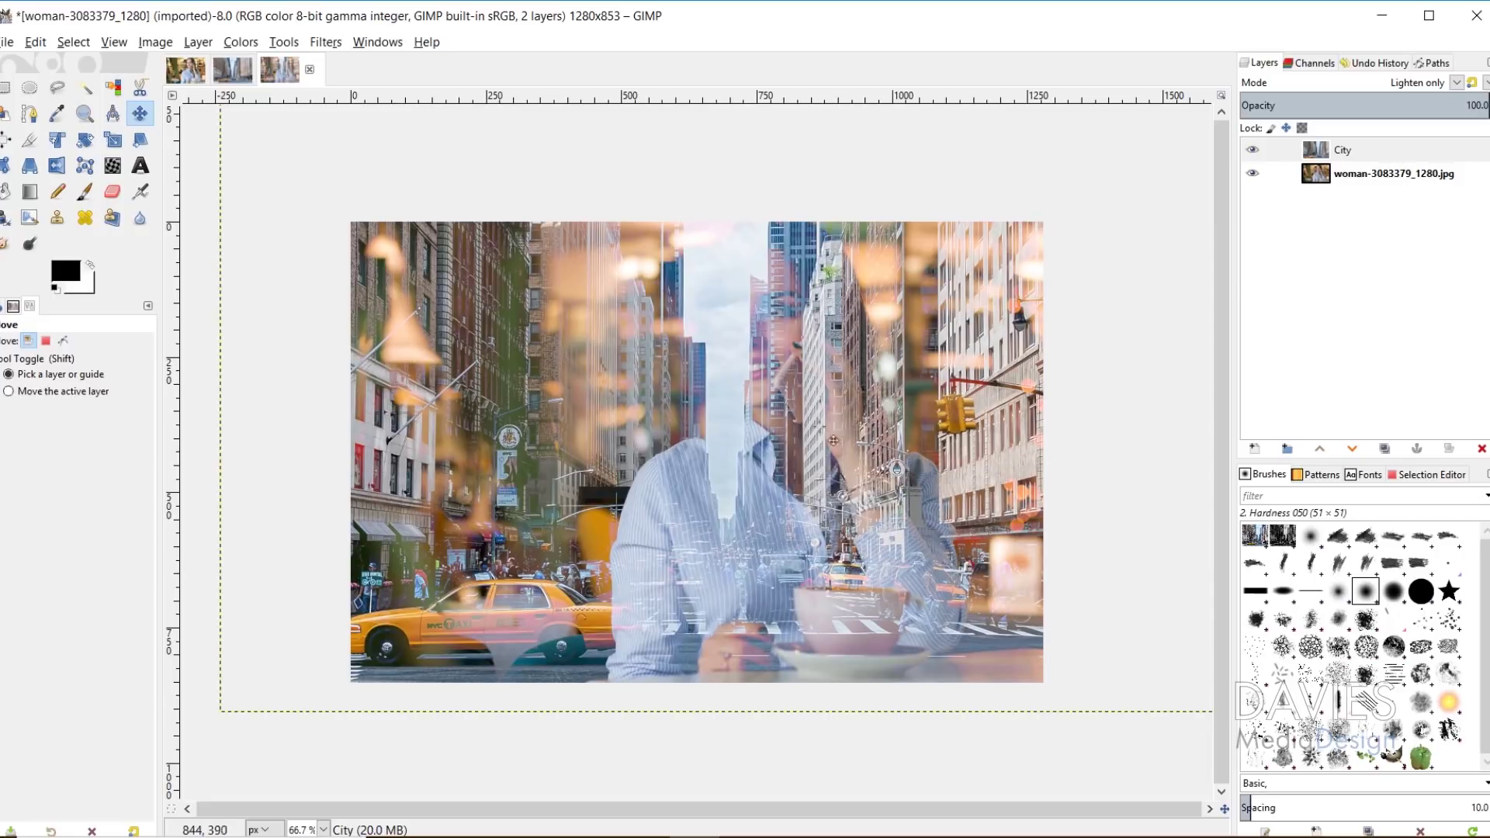
Lower the City layer's opacity to about 14.3.
{"action": "left_click", "coordinate": [1304, 155]}
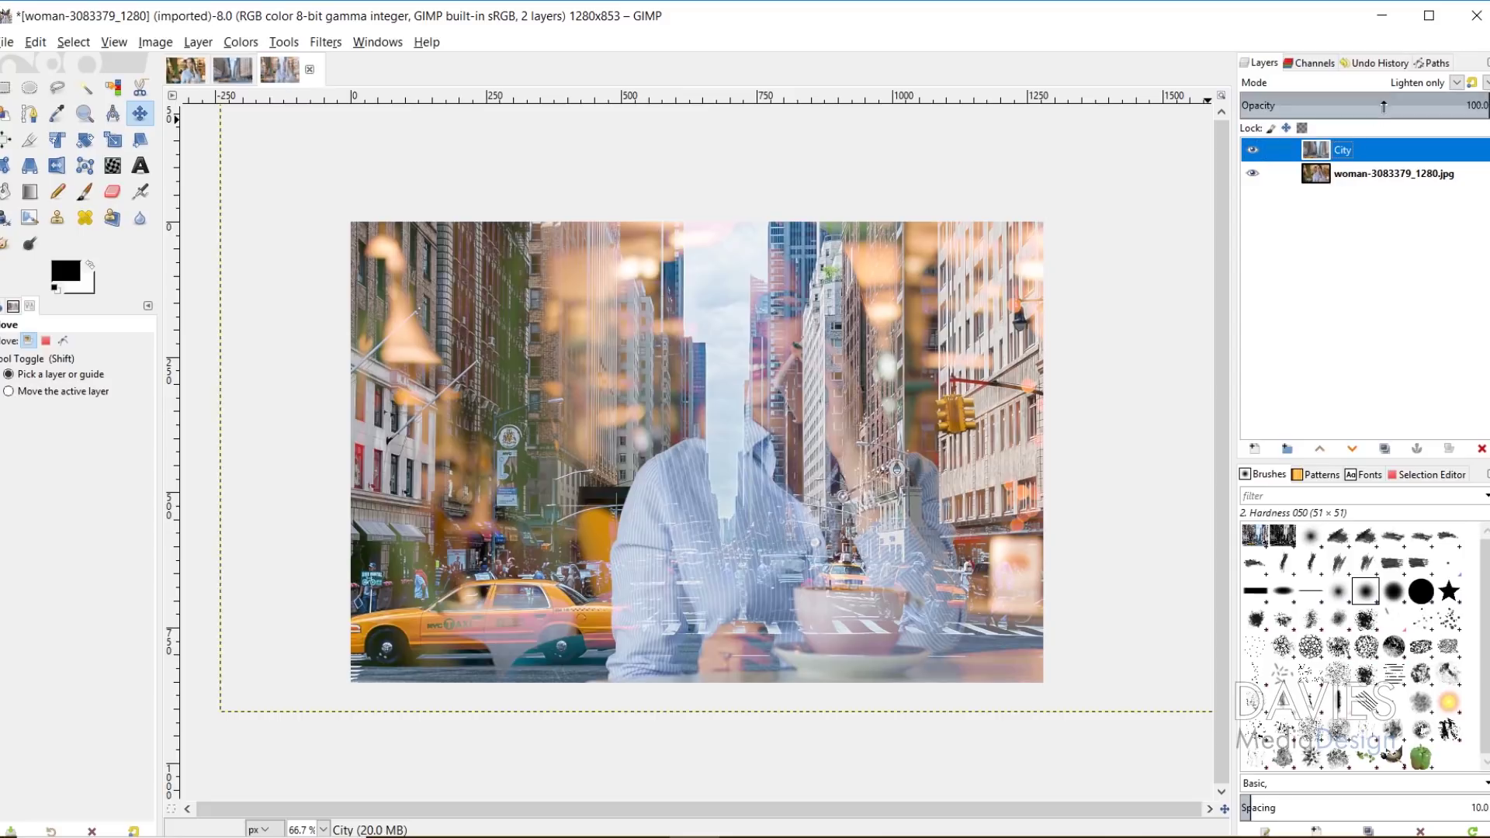
{"action": "left_click", "coordinate": [1276, 106]}
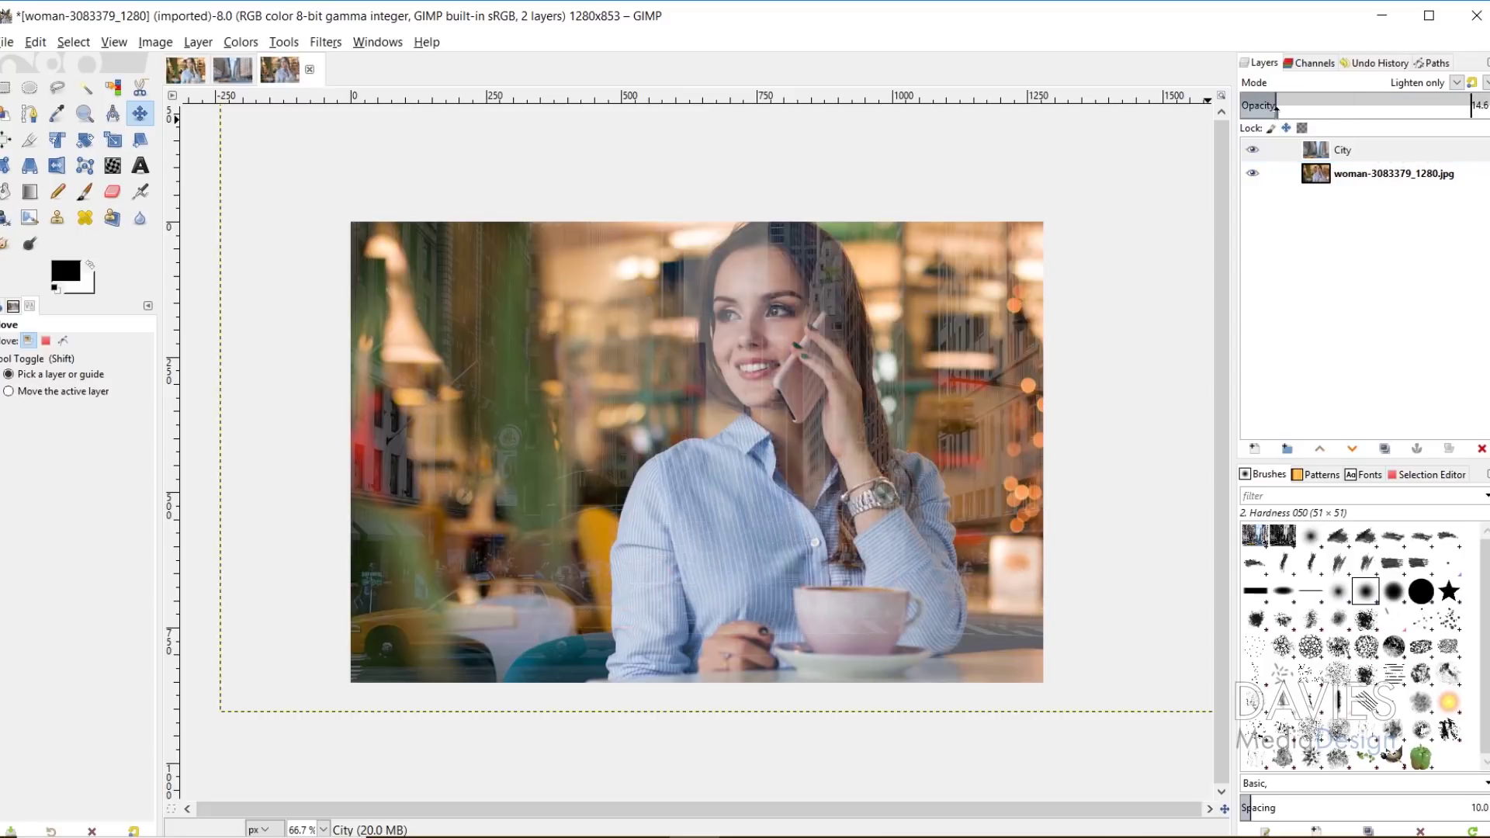
{"action": "left_click_drag", "start_coordinate": [1276, 110], "coordinate": [1275, 111]}
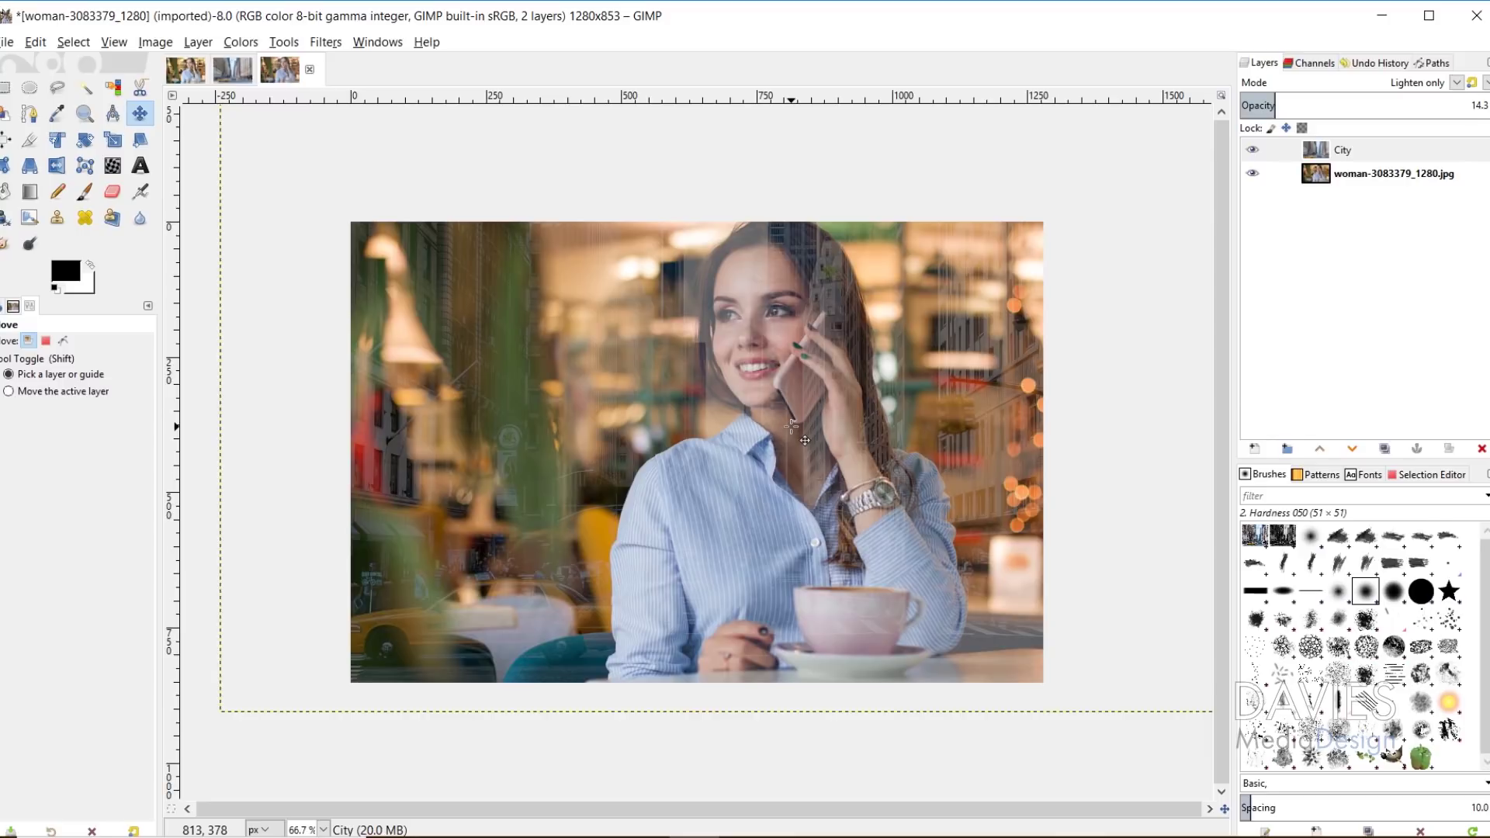
Apply Levels to the City layer with the input black point raised to 97.
{"action": "left_click", "coordinate": [1334, 152]}
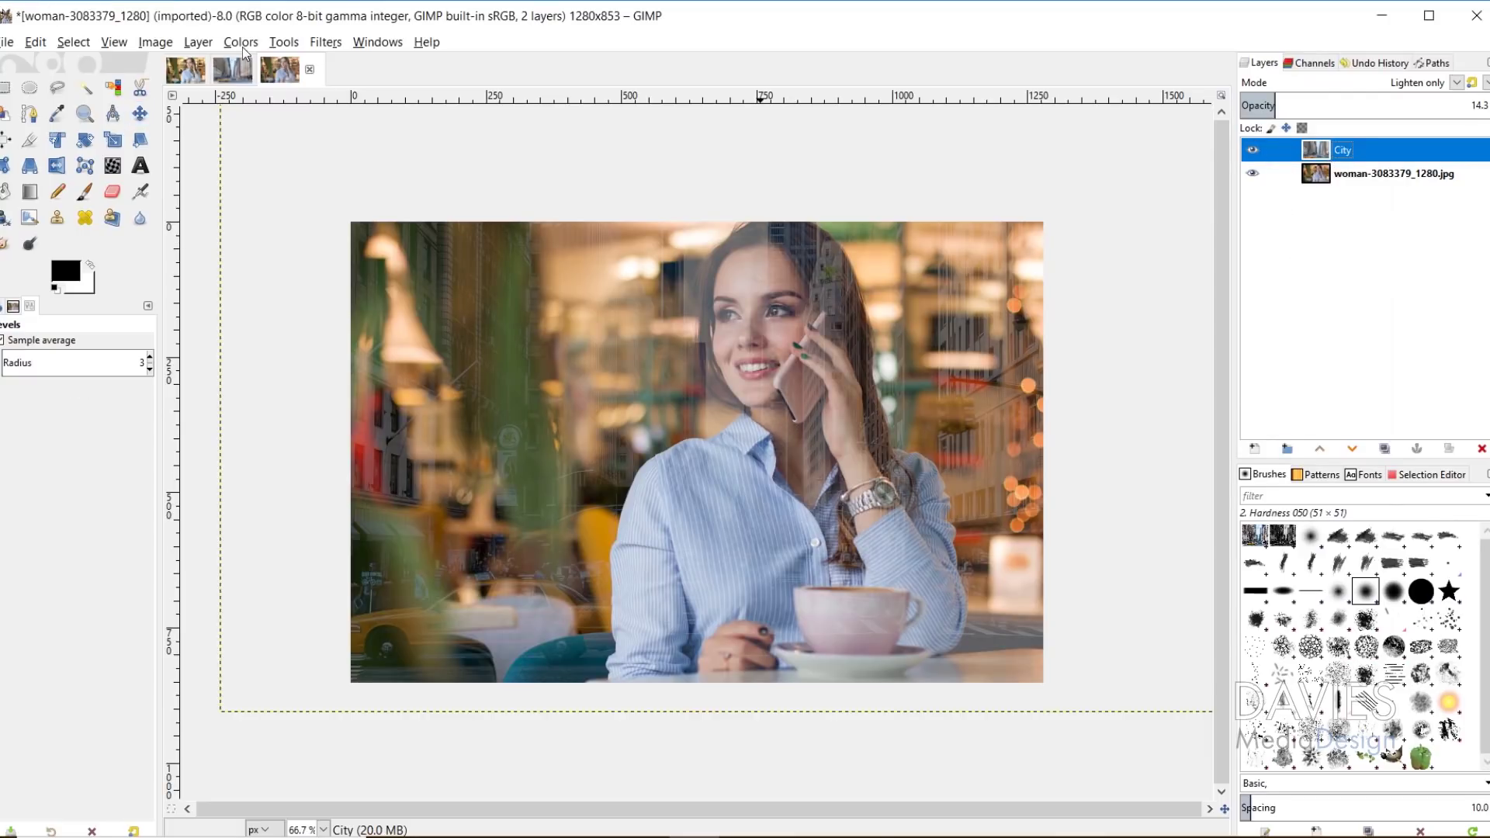
{"action": "left_click", "coordinate": [241, 45]}
{"action": "left_click", "coordinate": [285, 231]}
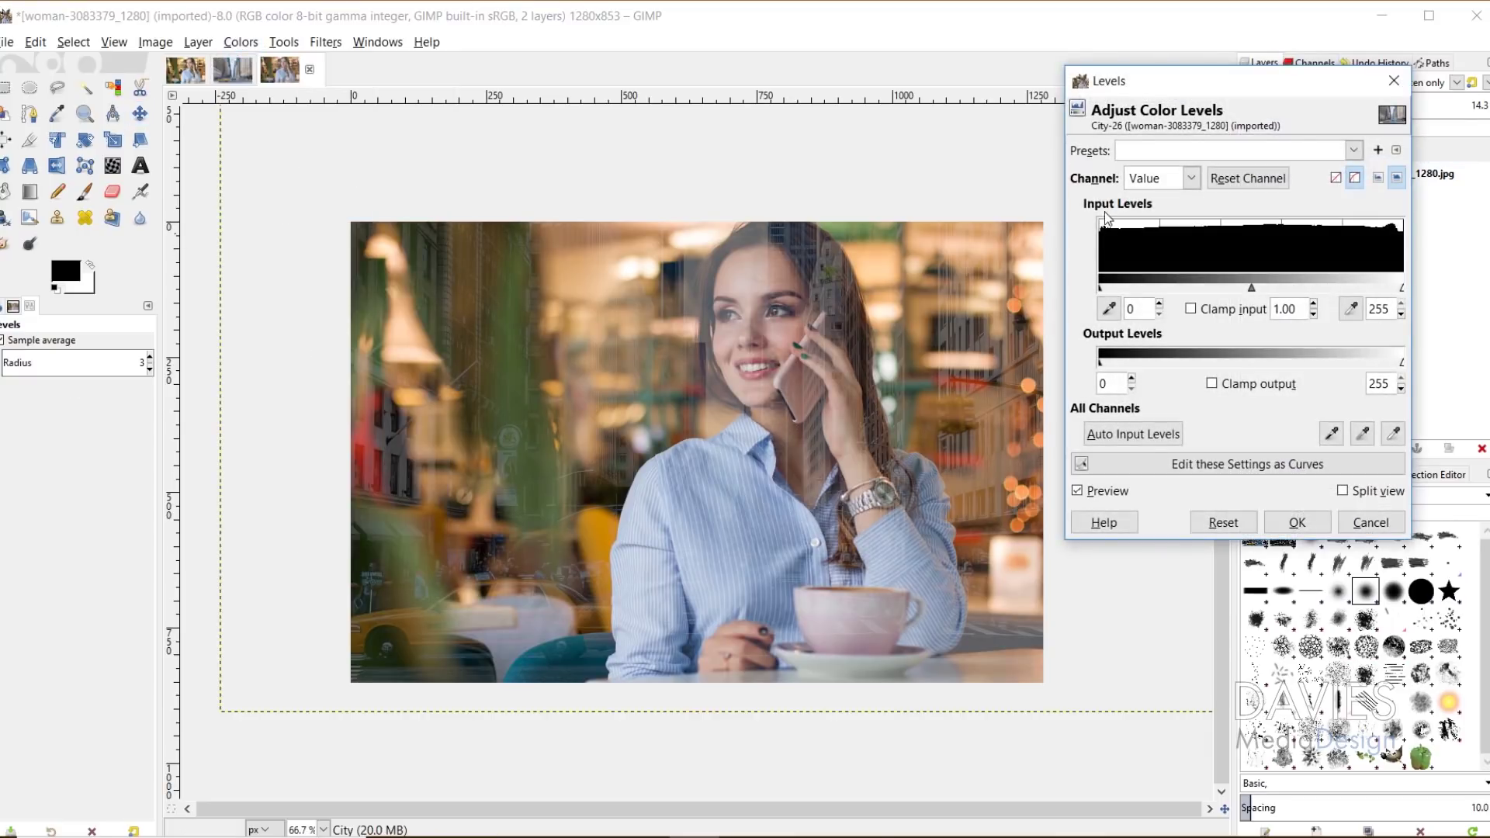
{"action": "left_click_drag", "start_coordinate": [1100, 287], "coordinate": [1198, 300]}
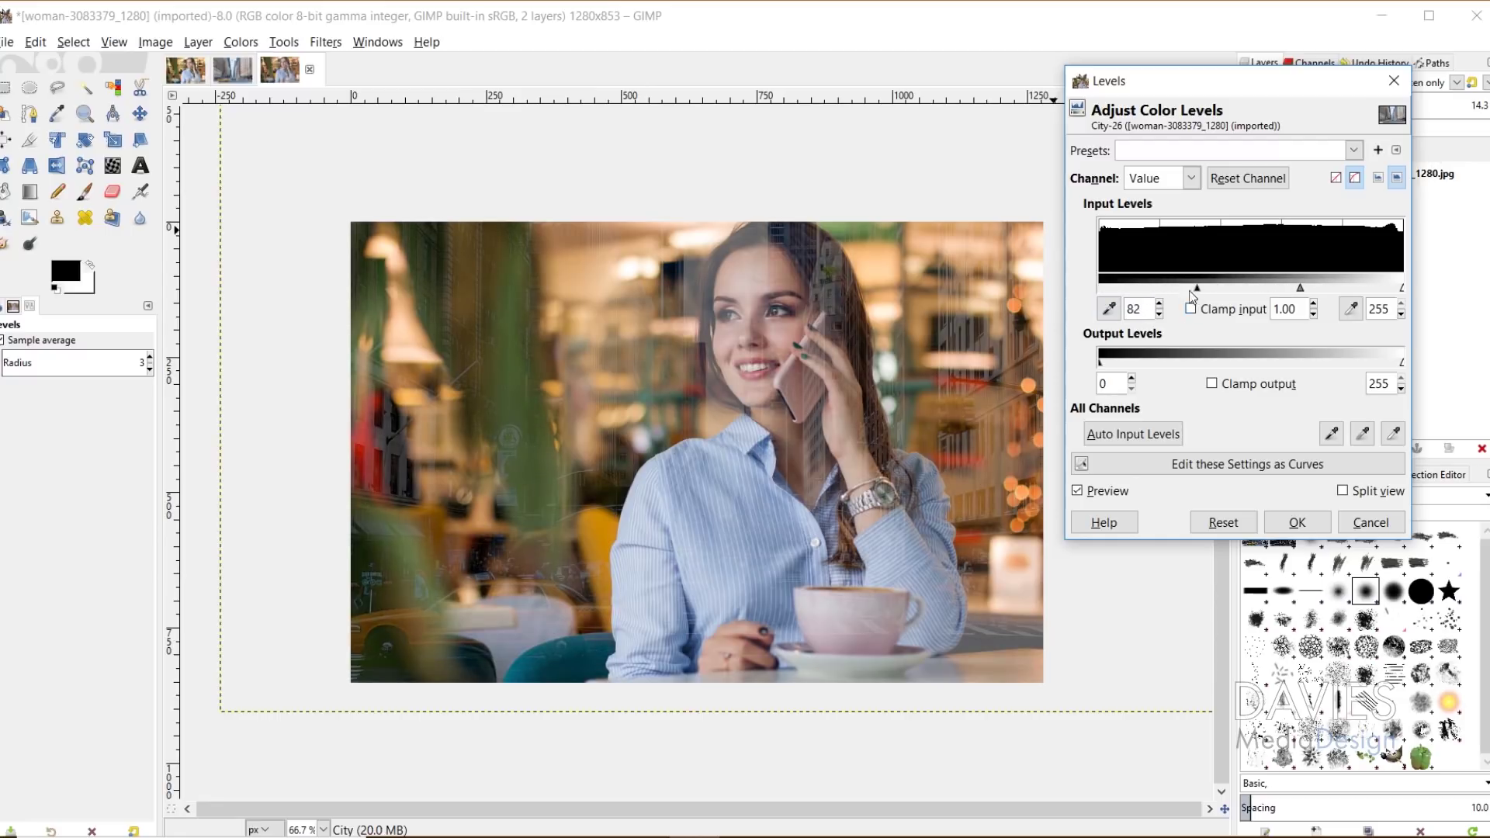
{"action": "mouse_move", "coordinate": [1200, 294]}
{"action": "left_mouse_down"}
{"action": "mouse_move", "coordinate": [1226, 295]}
{"action": "mouse_move", "coordinate": [1134, 299]}
{"action": "mouse_move", "coordinate": [1214, 292]}
{"action": "left_mouse_up"}
{"action": "left_click", "coordinate": [1078, 491]}
{"action": "left_click", "coordinate": [1078, 491]}
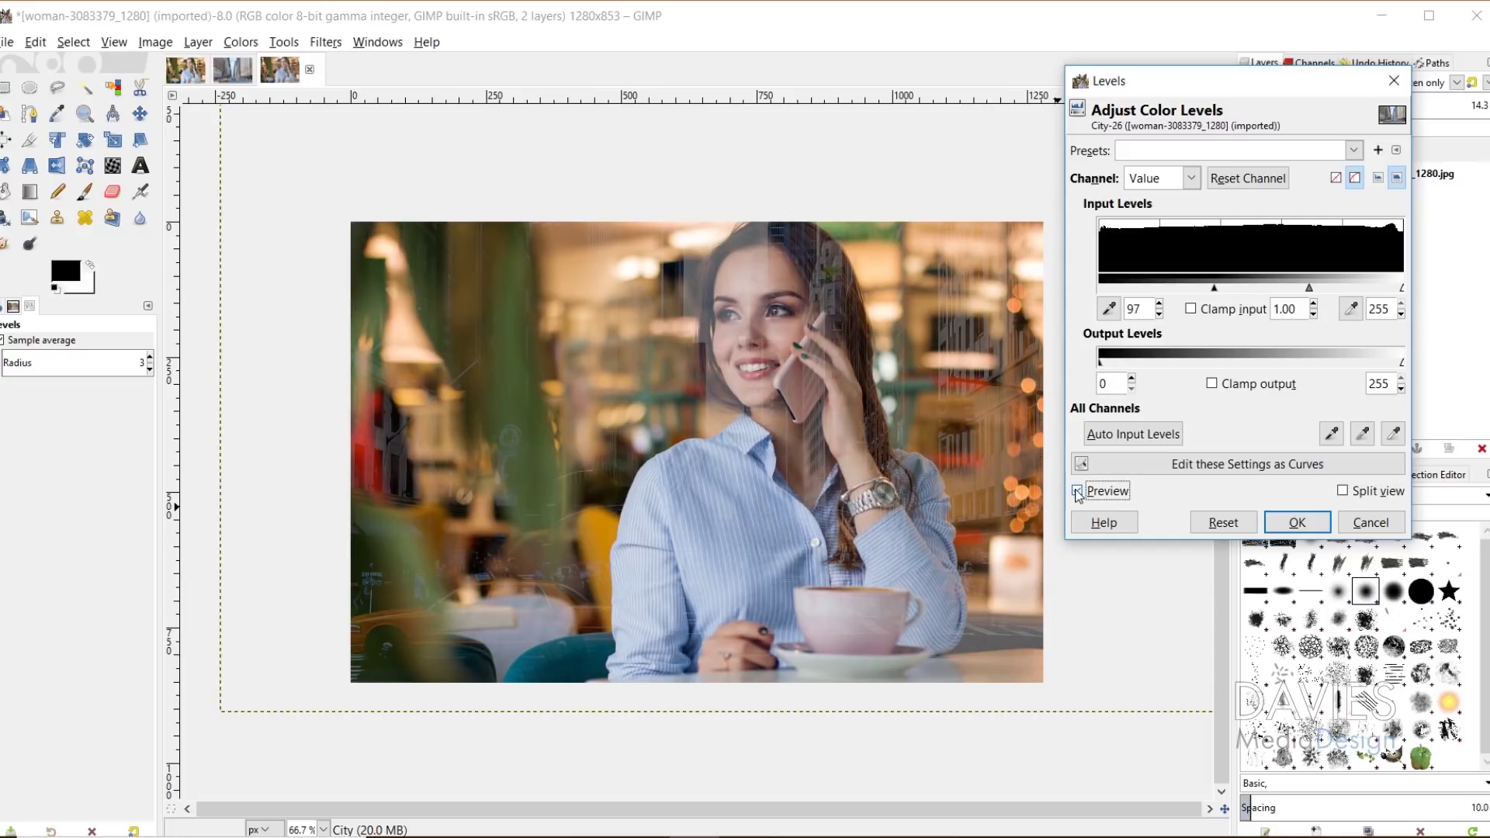
{"action": "left_click", "coordinate": [1077, 491]}
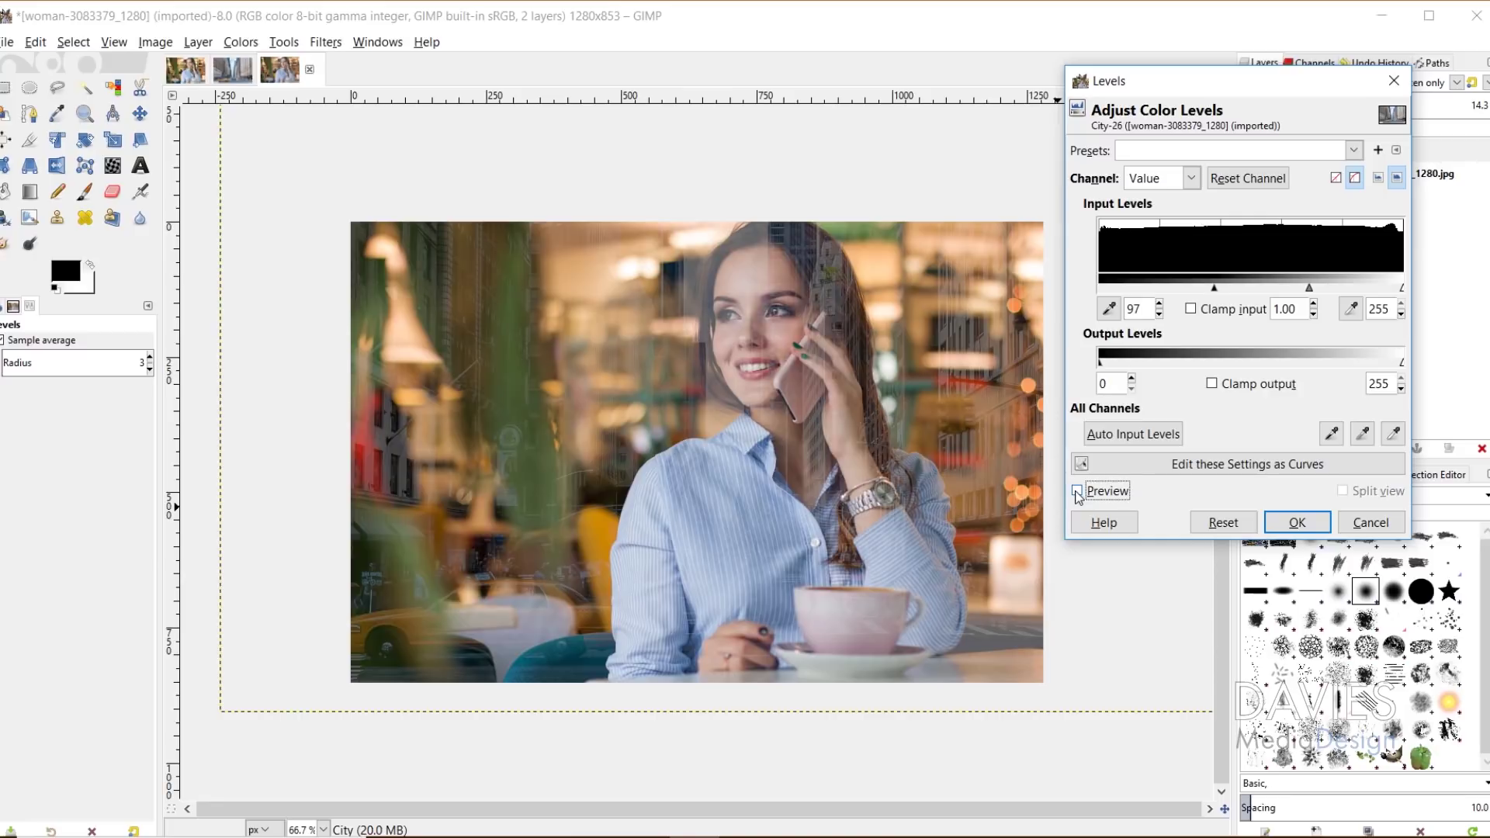
{"action": "left_click", "coordinate": [1077, 491]}
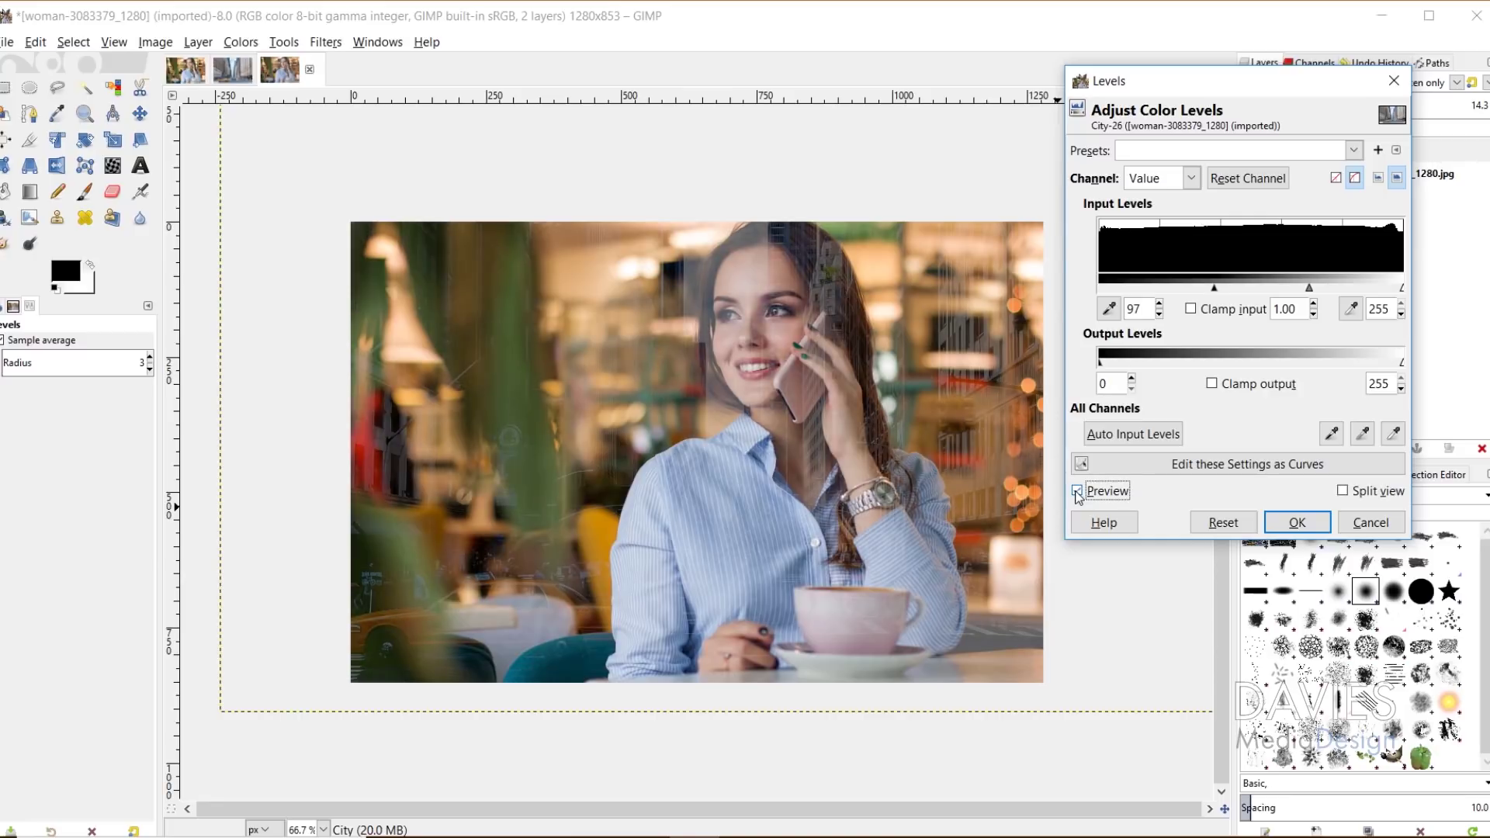
{"action": "left_click", "coordinate": [1296, 523]}
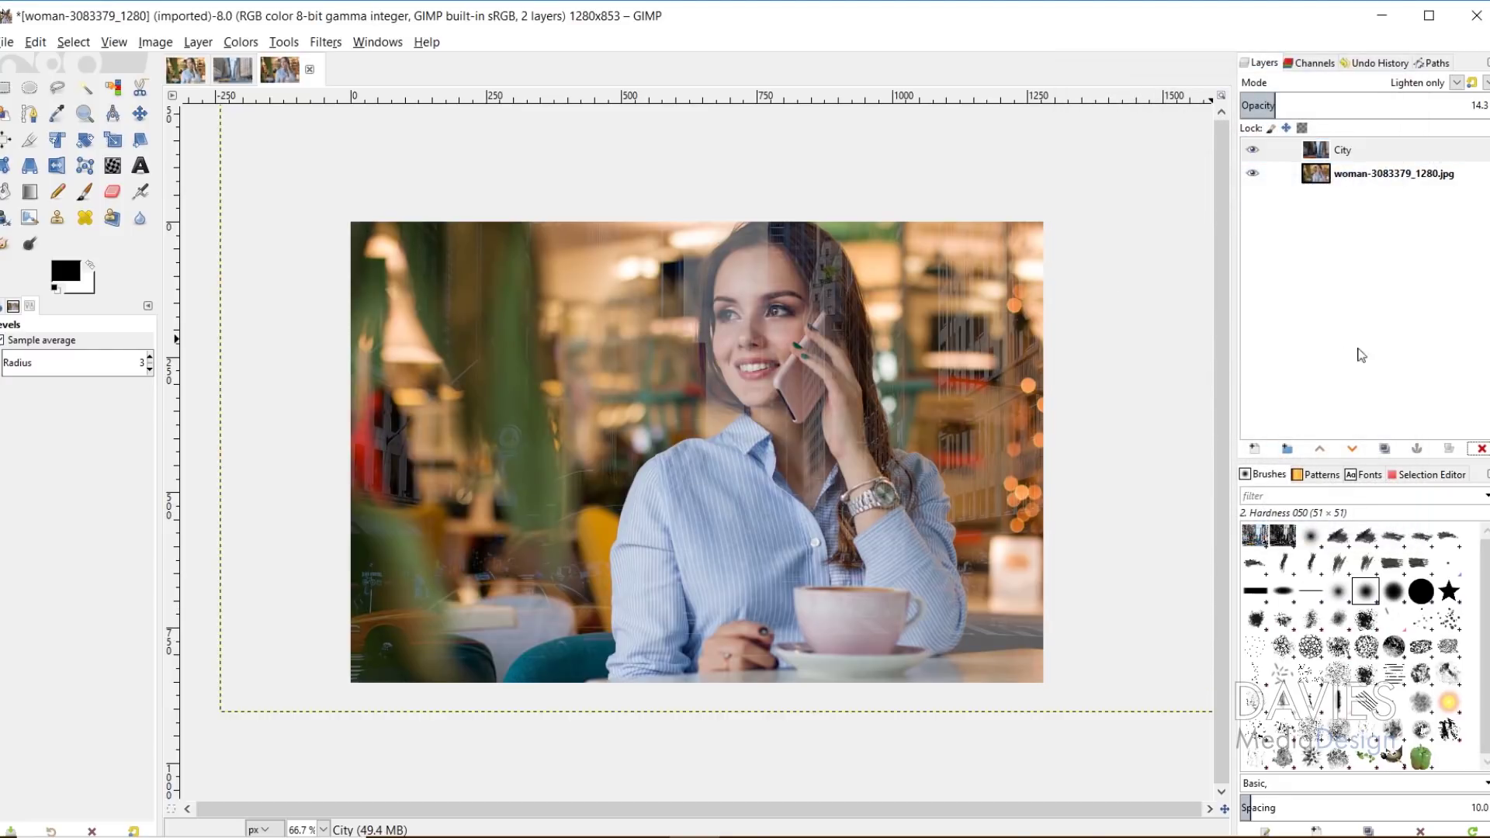
Duplicate the City layer and desaturate the copy using Luminance.
{"action": "left_click", "coordinate": [1384, 450]}
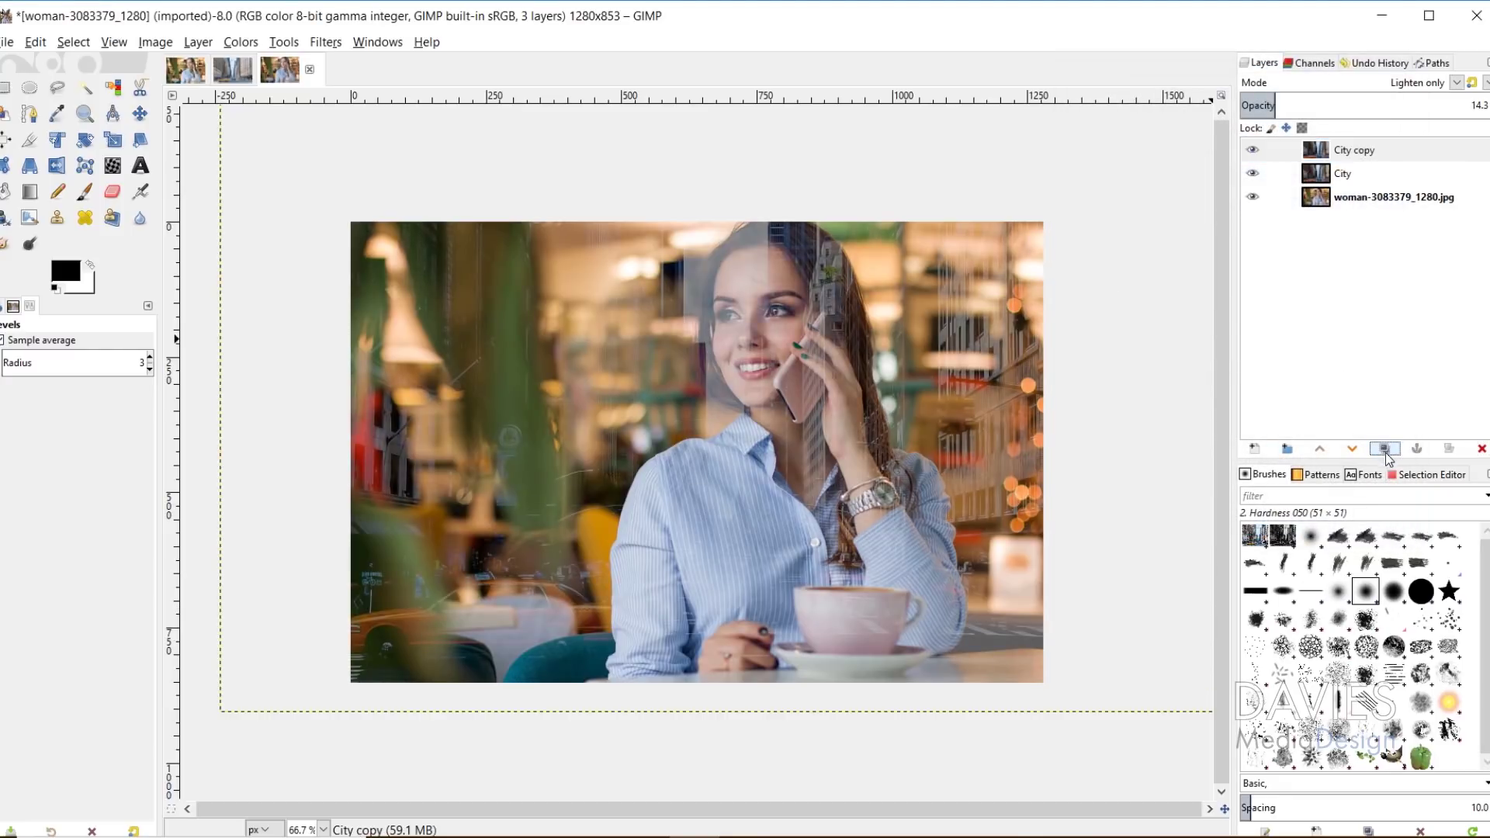
{"action": "left_click", "coordinate": [1326, 155]}
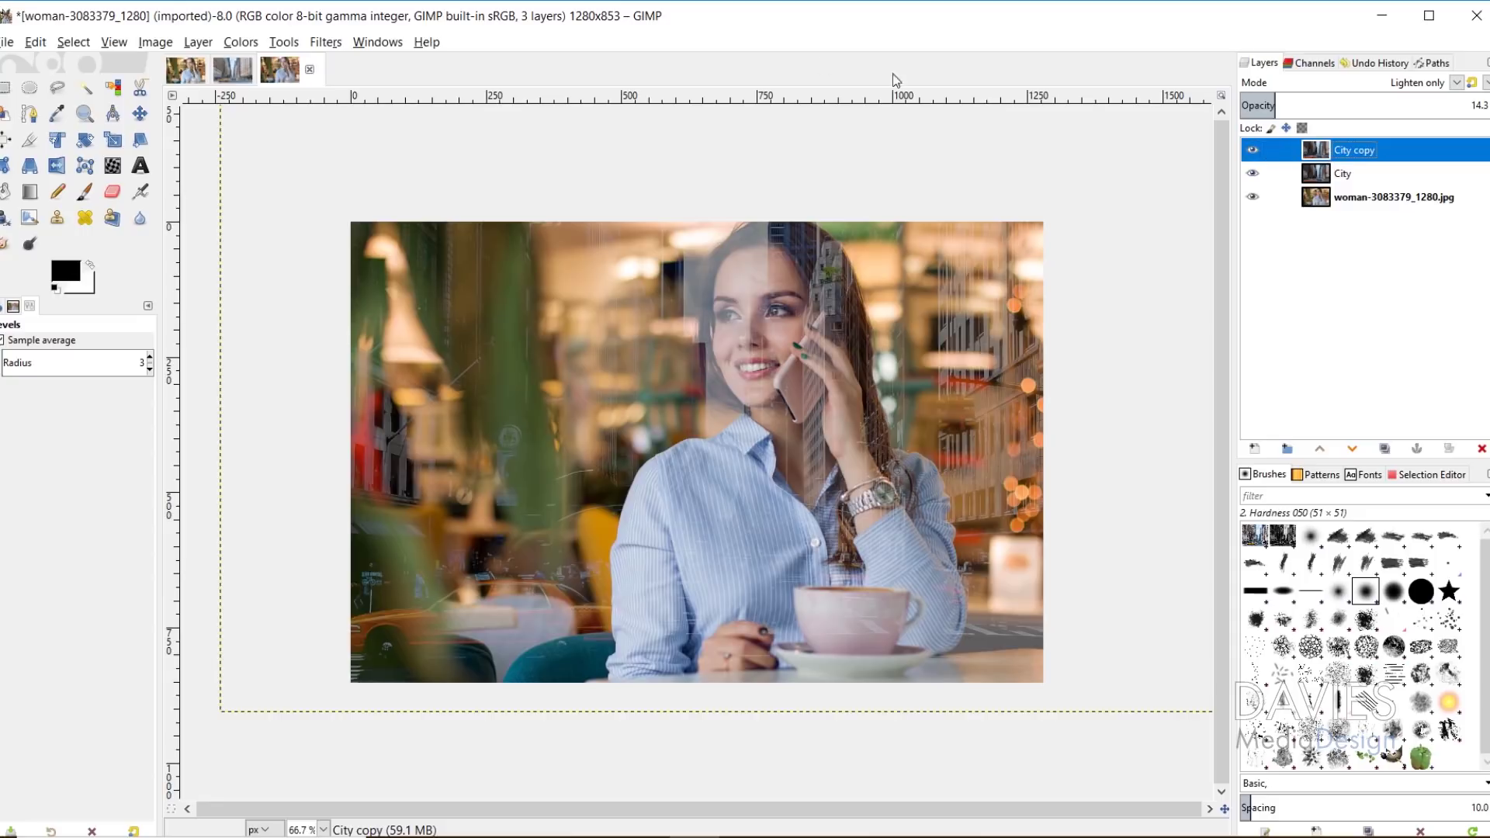
{"action": "left_click", "coordinate": [241, 42]}
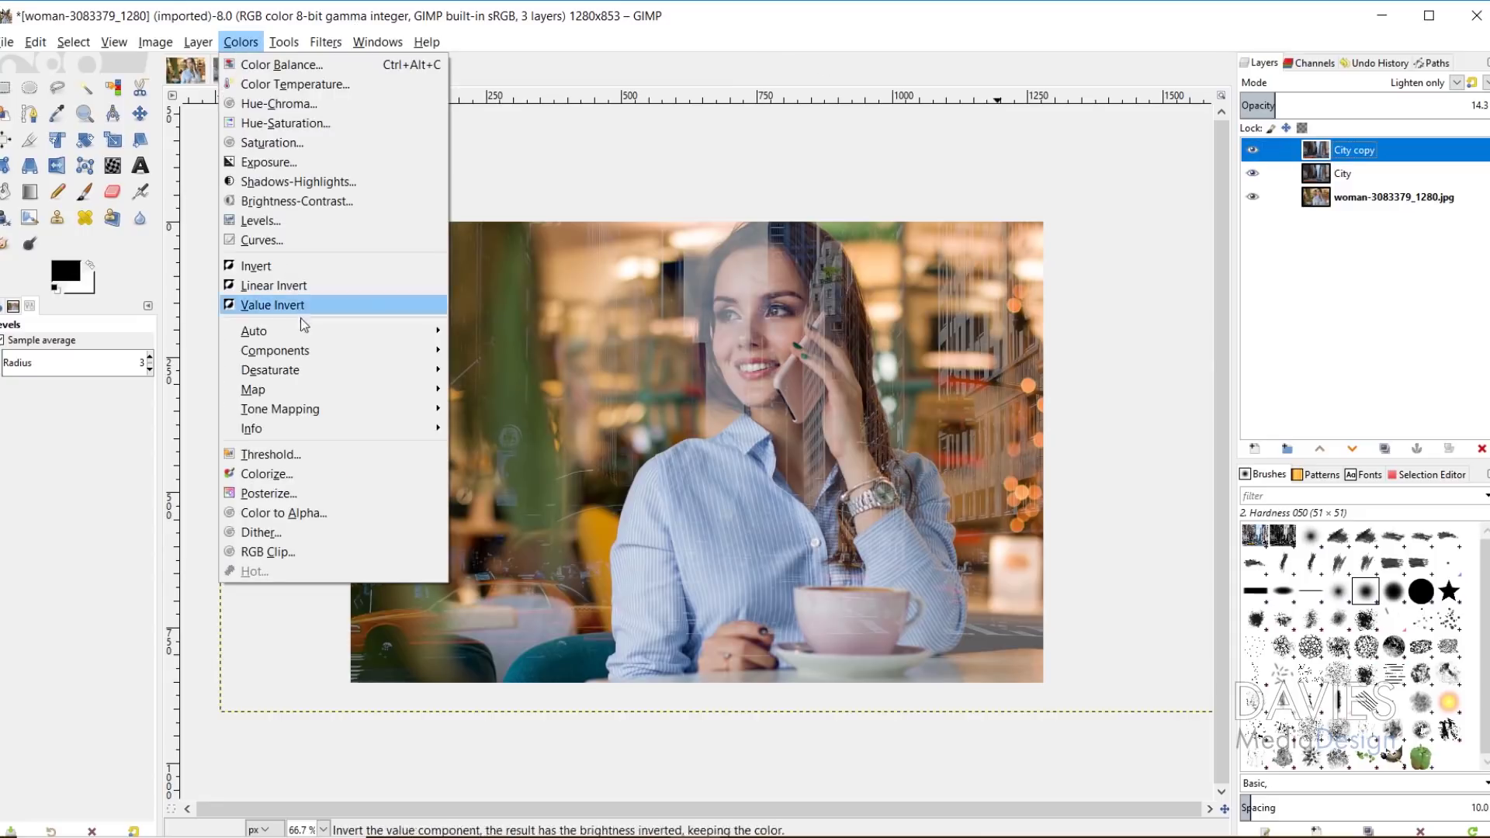
{"action": "mouse_move", "coordinate": [314, 370]}
{"action": "left_click", "coordinate": [502, 389]}
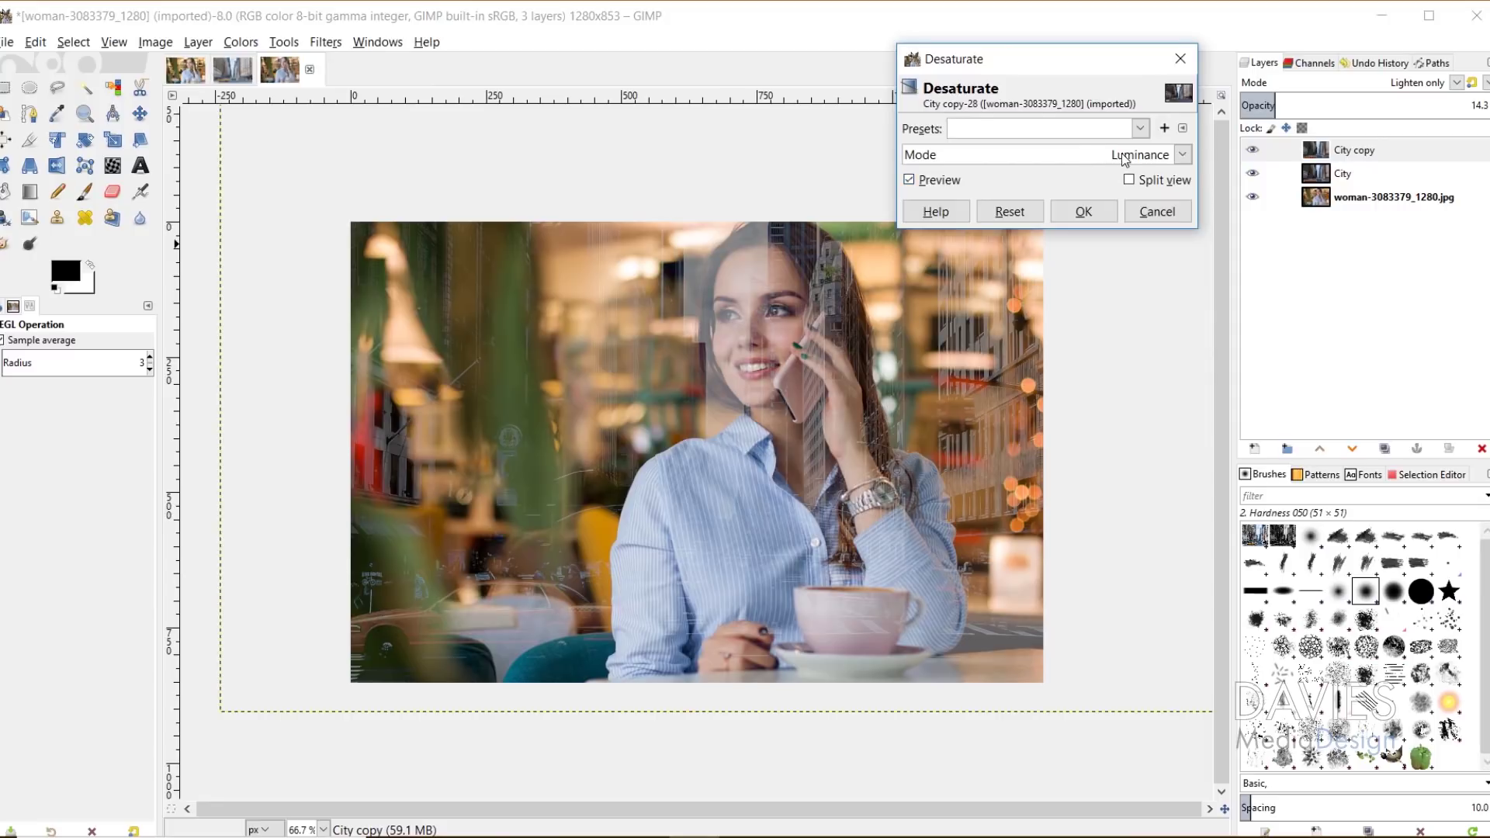
{"action": "left_click", "coordinate": [1084, 211]}
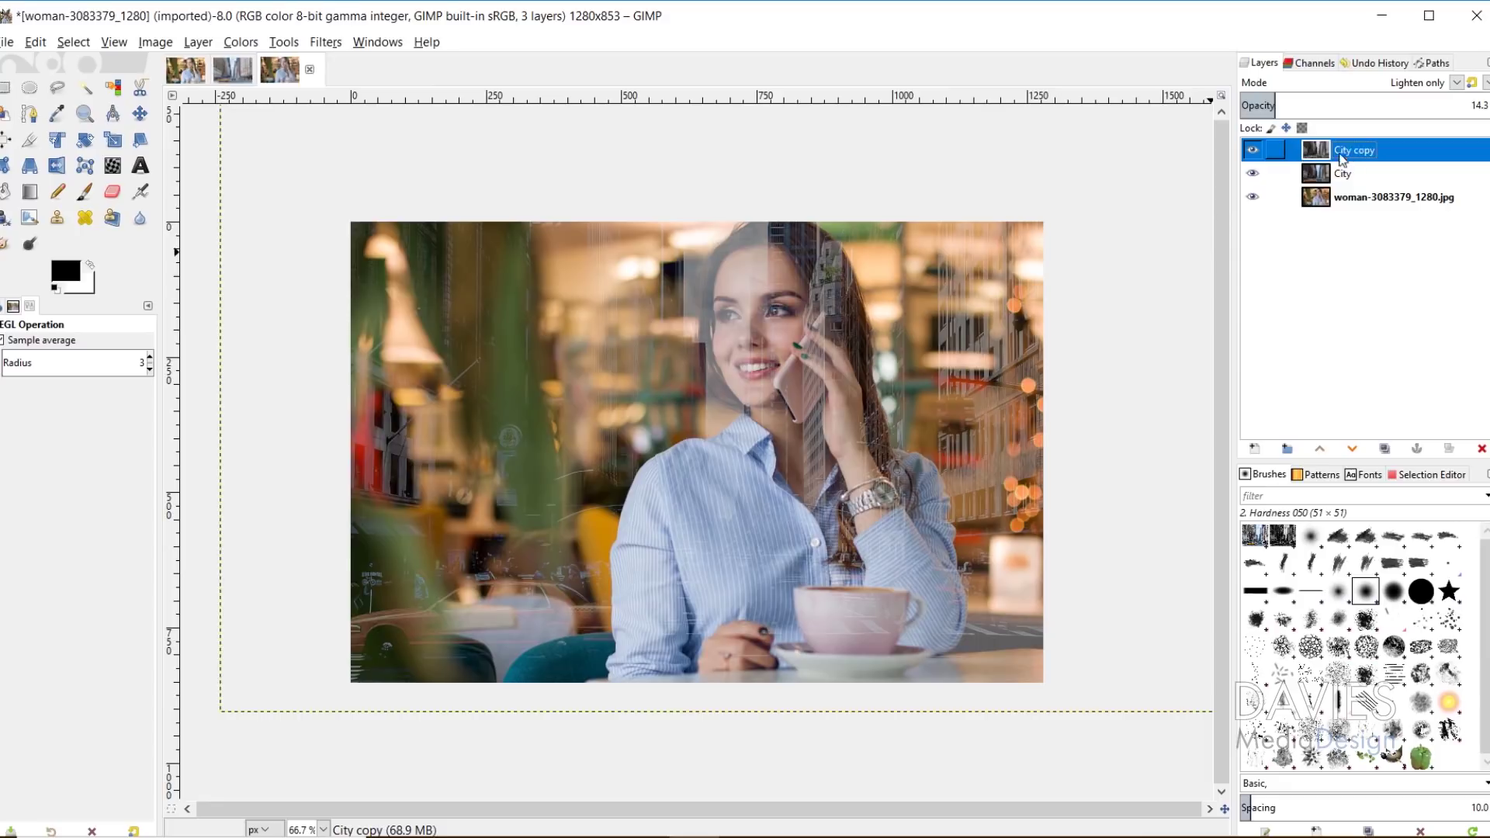
Blend City copy in Screen mode at about 12.7 opacity.
{"action": "left_click", "coordinate": [1456, 82]}
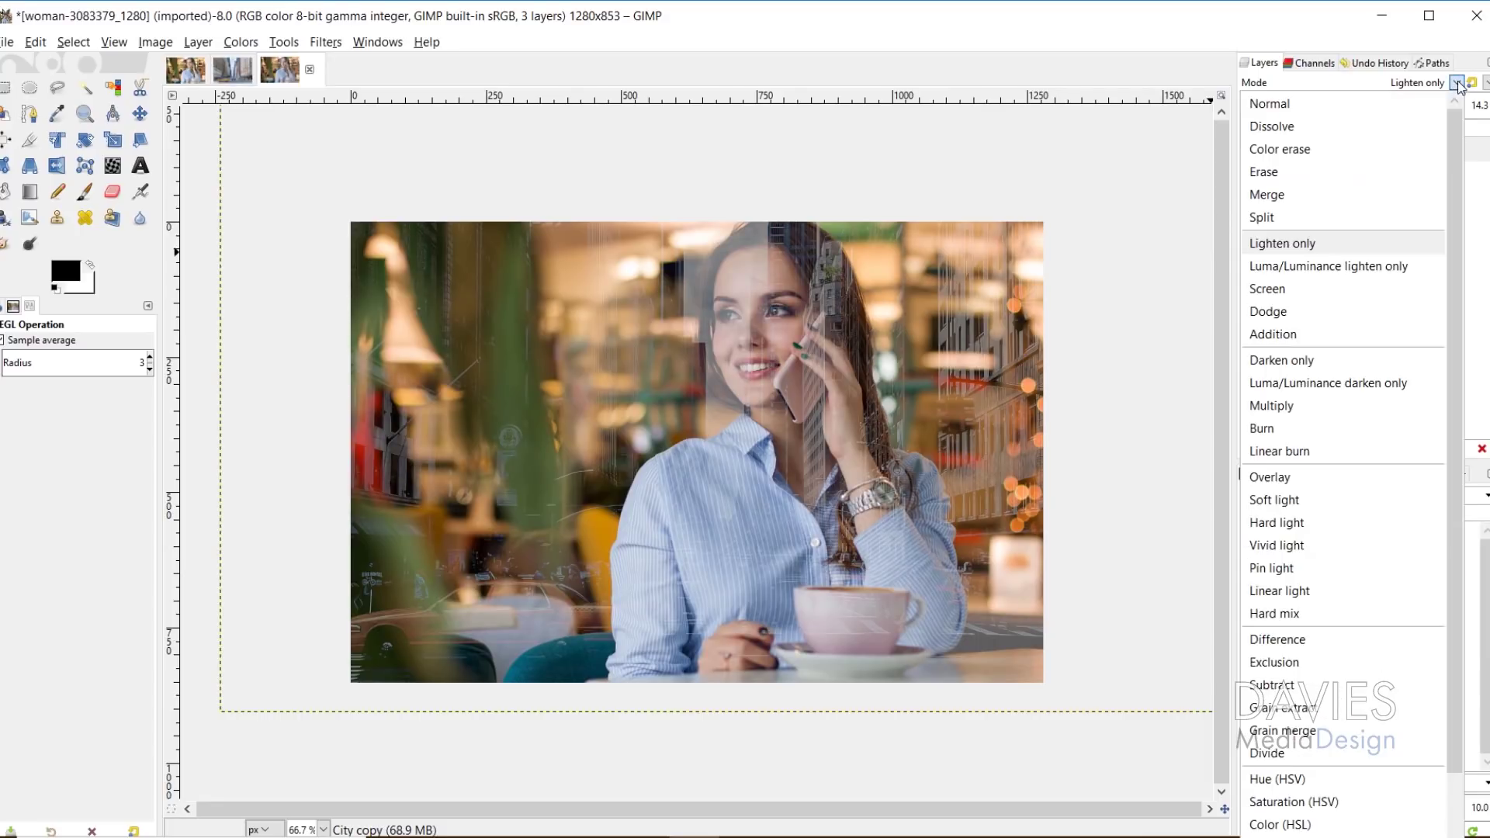
{"action": "left_click", "coordinate": [1280, 289]}
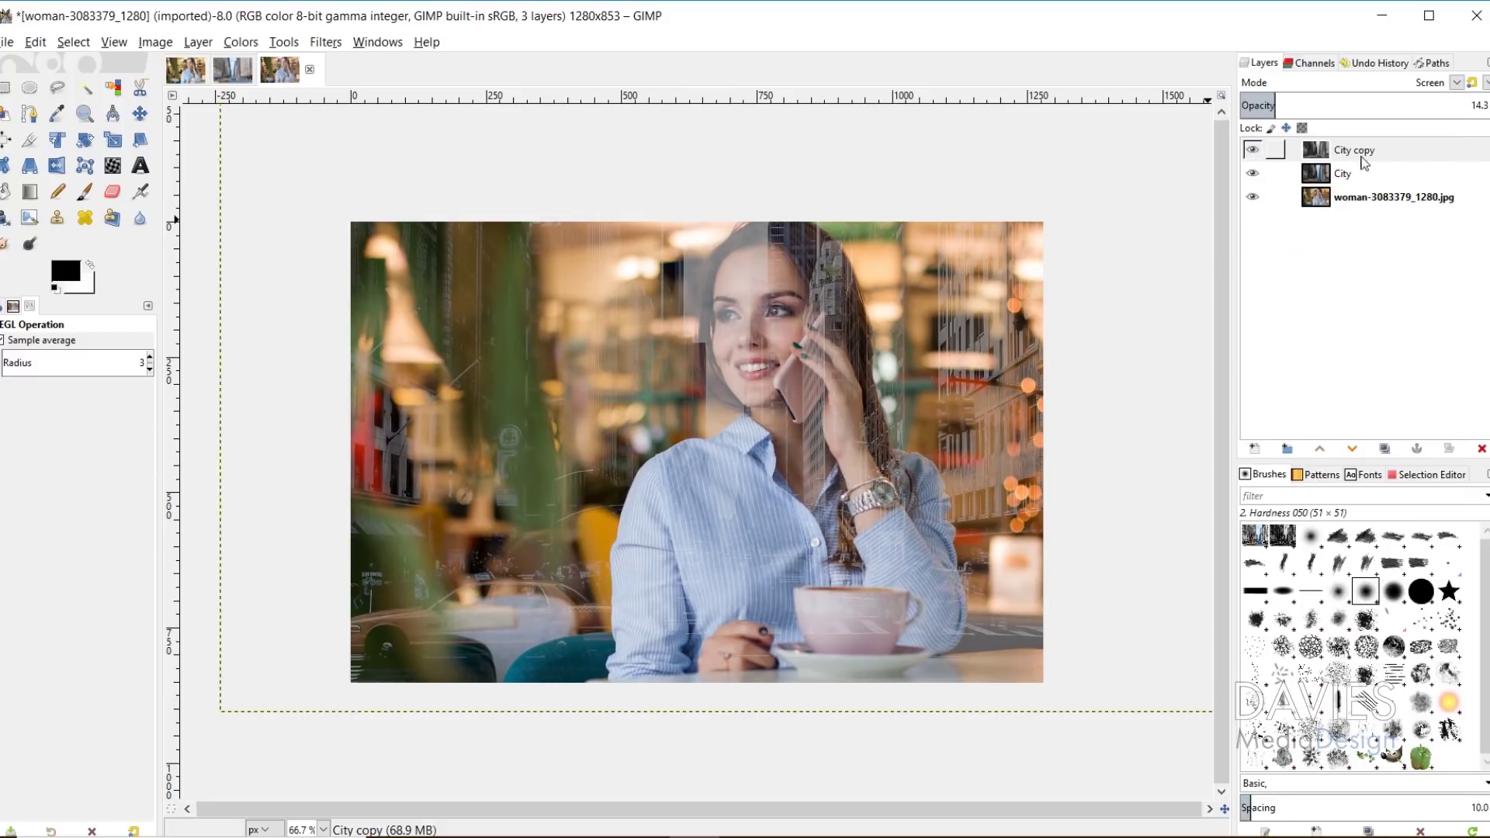
{"action": "left_click", "coordinate": [1257, 150]}
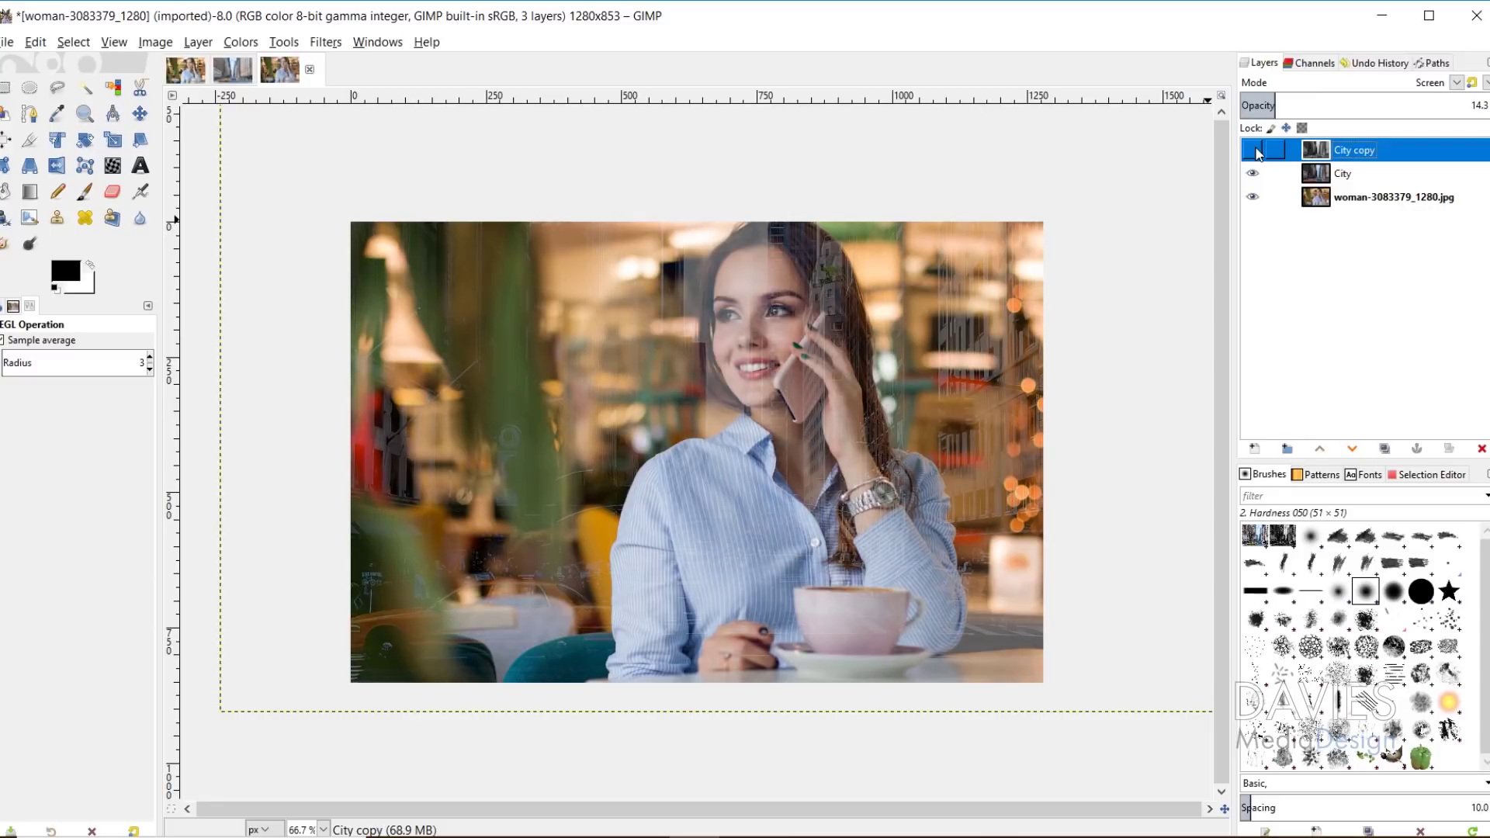
{"action": "left_click", "coordinate": [1255, 151]}
{"action": "left_click", "coordinate": [1255, 151], "text": "shift"}
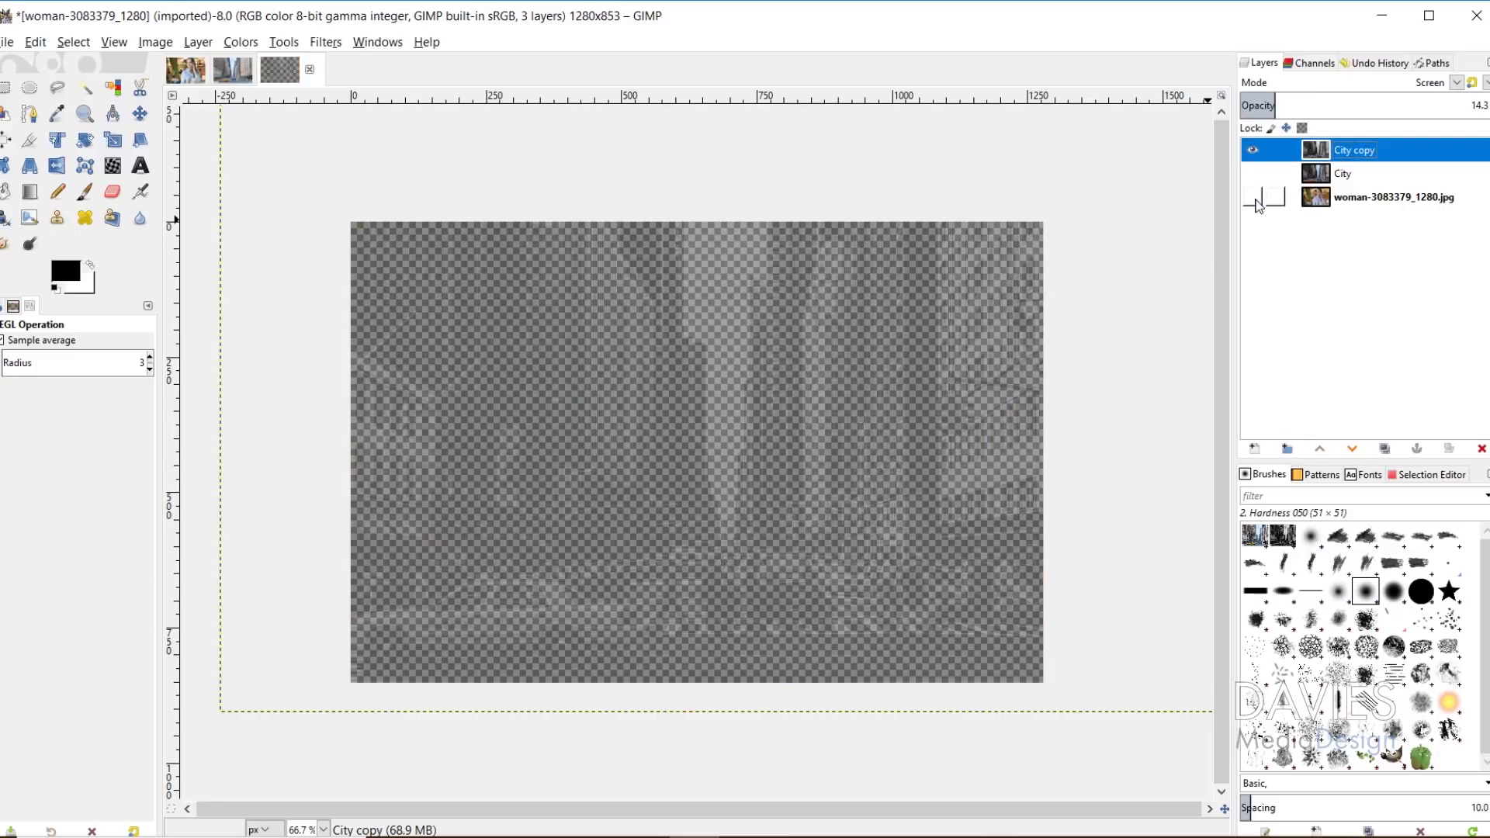
{"action": "left_click_drag", "start_coordinate": [1286, 102], "coordinate": [1486, 102]}
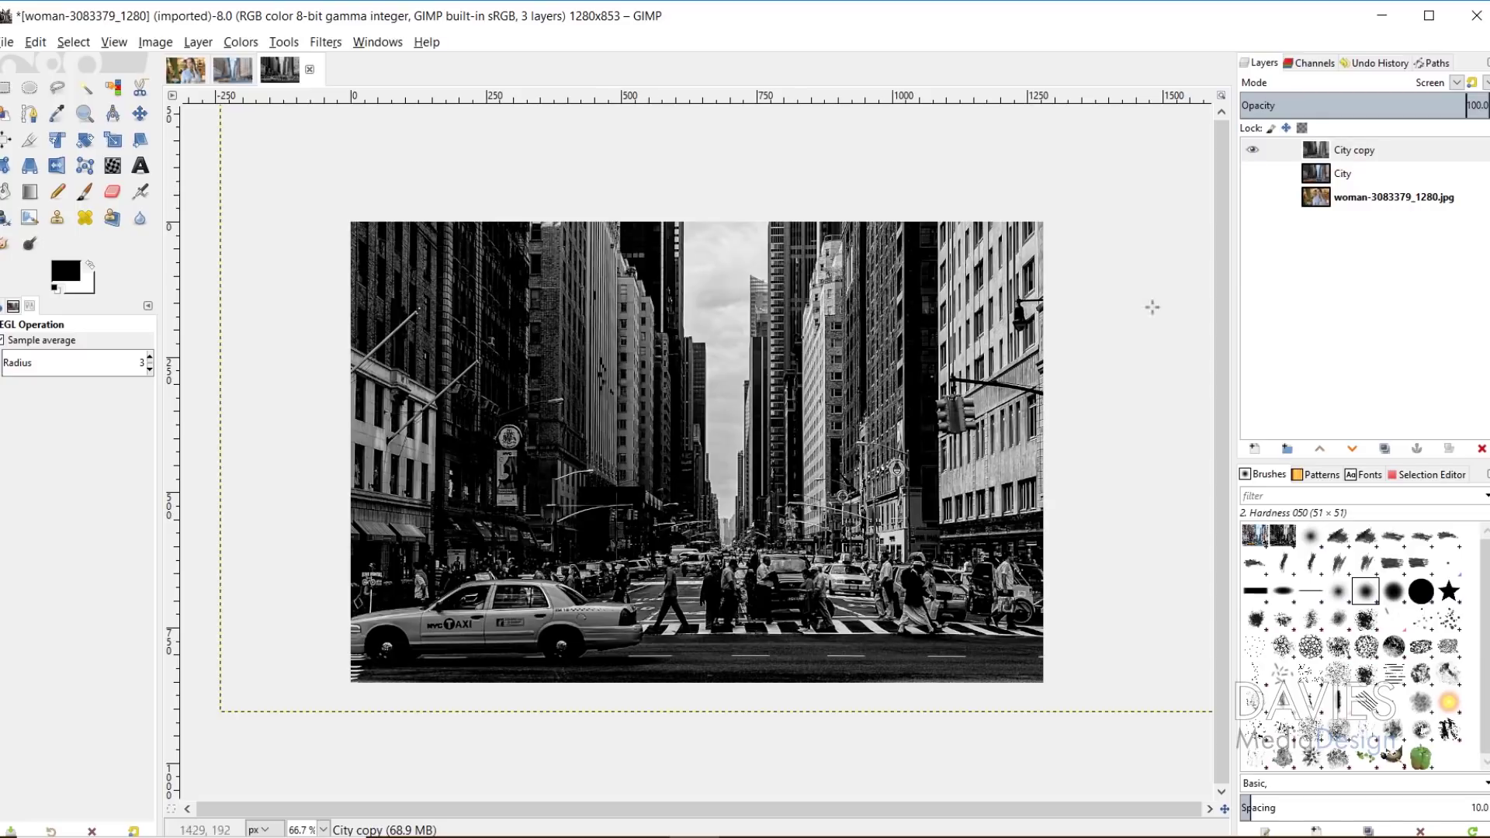
{"action": "left_click_drag", "start_coordinate": [1336, 105], "coordinate": [1271, 105]}
{"action": "left_click_drag", "start_coordinate": [1258, 180], "coordinate": [1257, 197]}
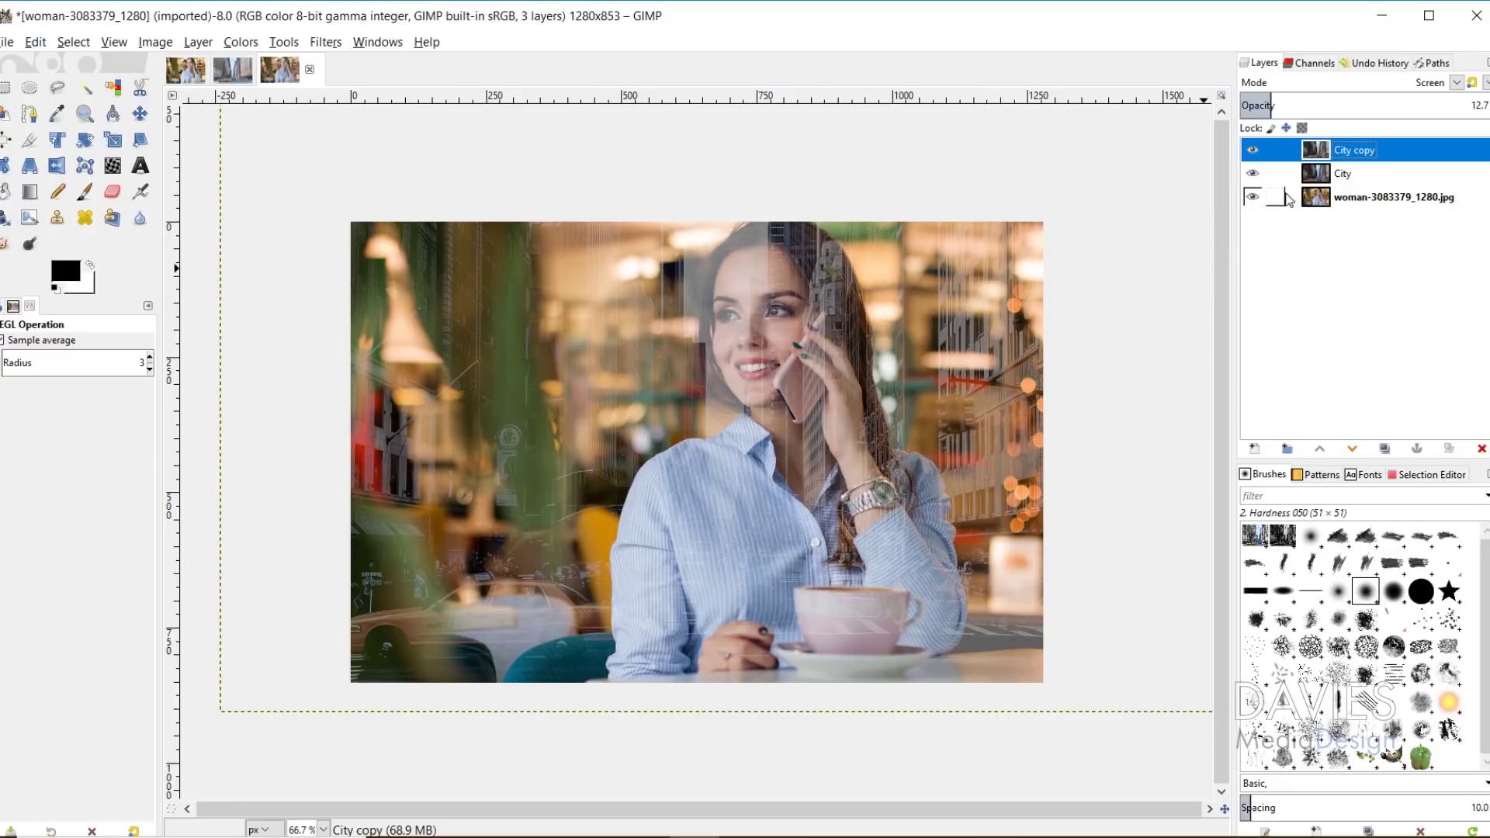
{"action": "left_click", "coordinate": [1252, 149]}
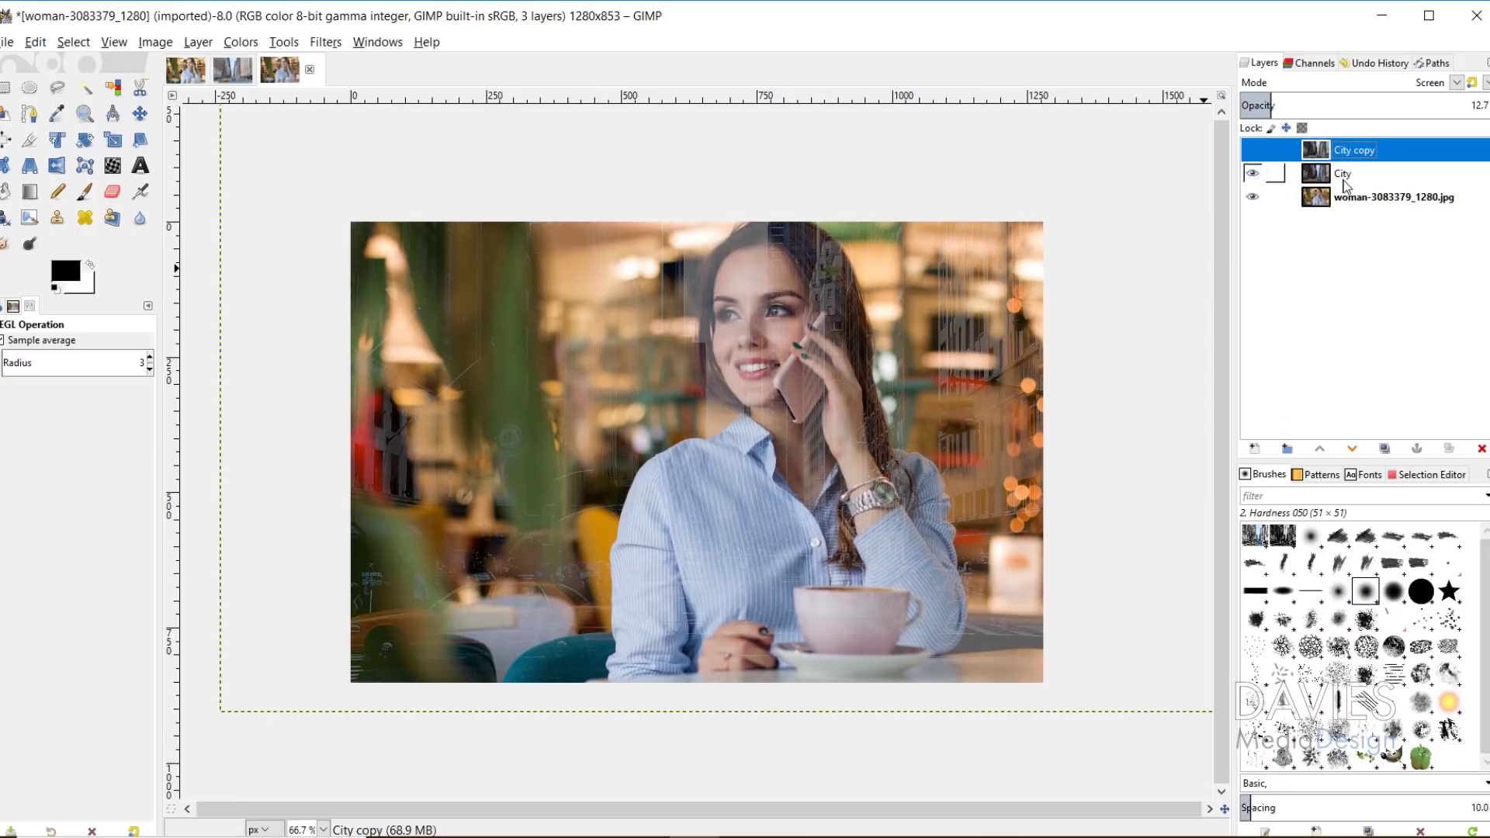
{"action": "left_click", "coordinate": [1252, 150]}
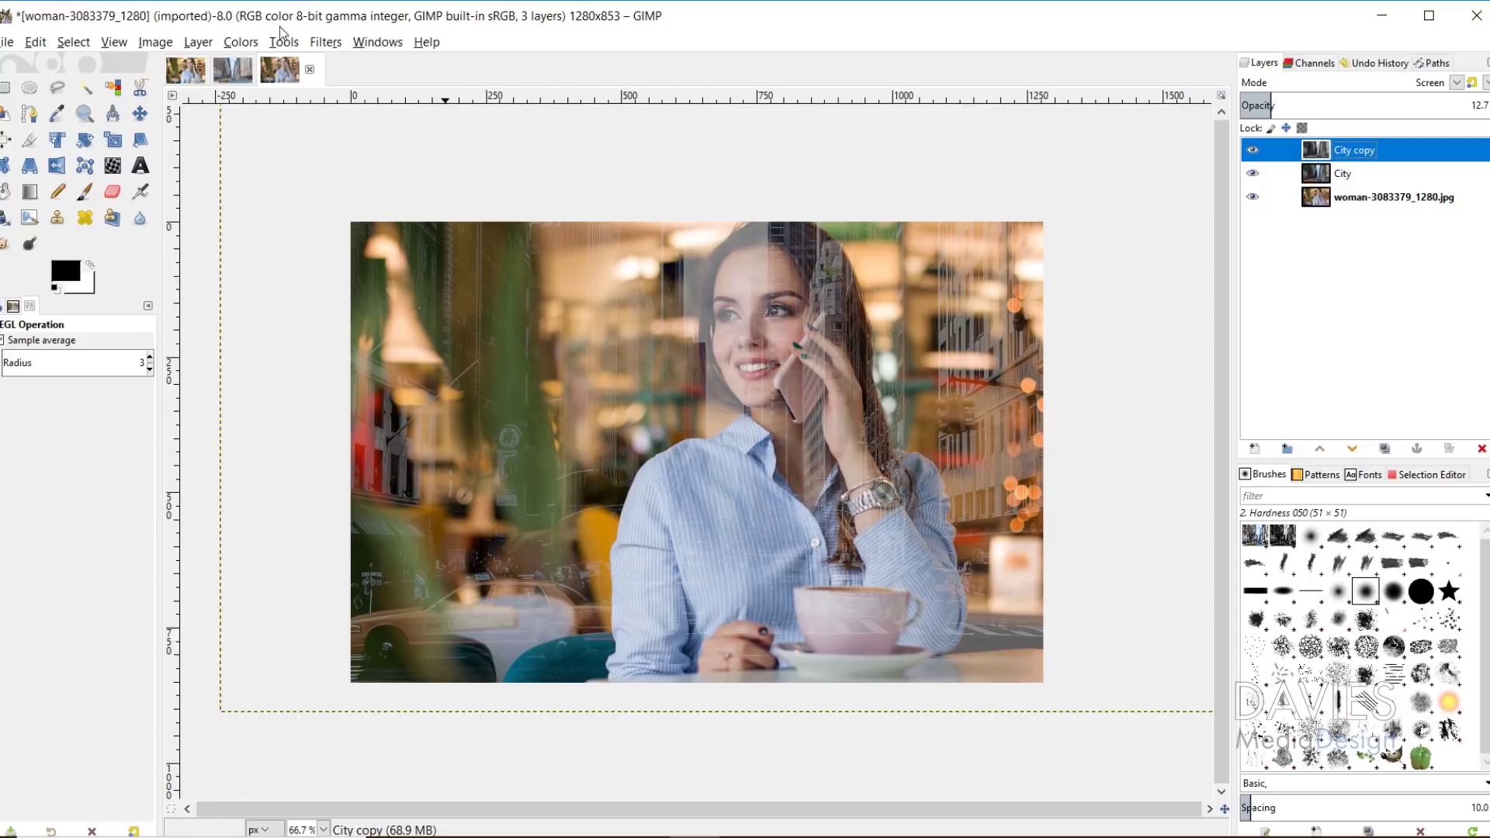
Apply Levels to City copy with the output white level lowered to 112.
{"action": "left_click", "coordinate": [246, 40]}
{"action": "left_click", "coordinate": [260, 216]}
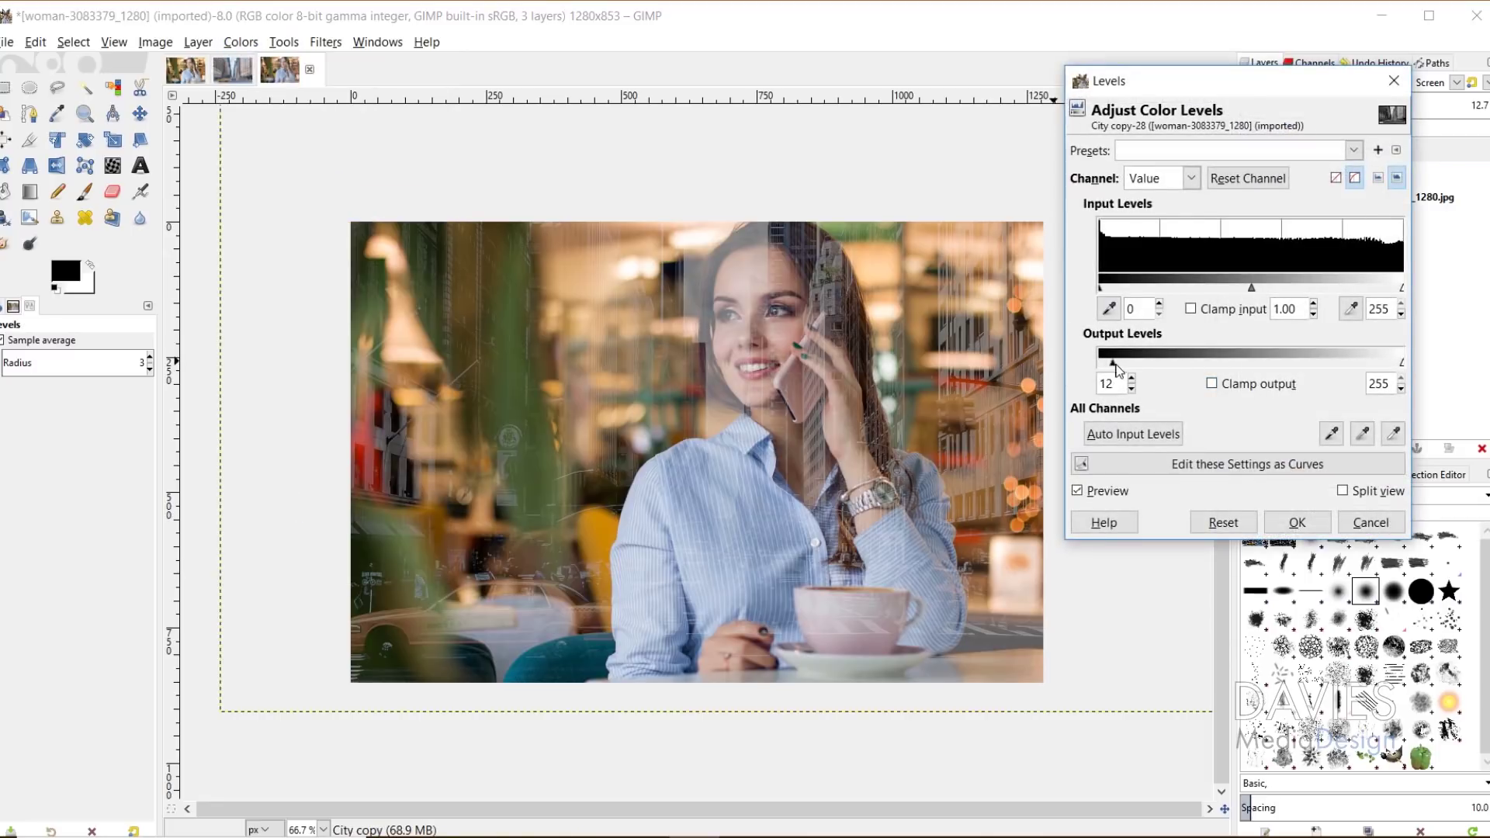
{"action": "left_click_drag", "start_coordinate": [1118, 365], "coordinate": [1233, 370]}
{"action": "key", "text": "alt+r"}
{"action": "left_click_drag", "start_coordinate": [1403, 363], "coordinate": [1365, 364]}
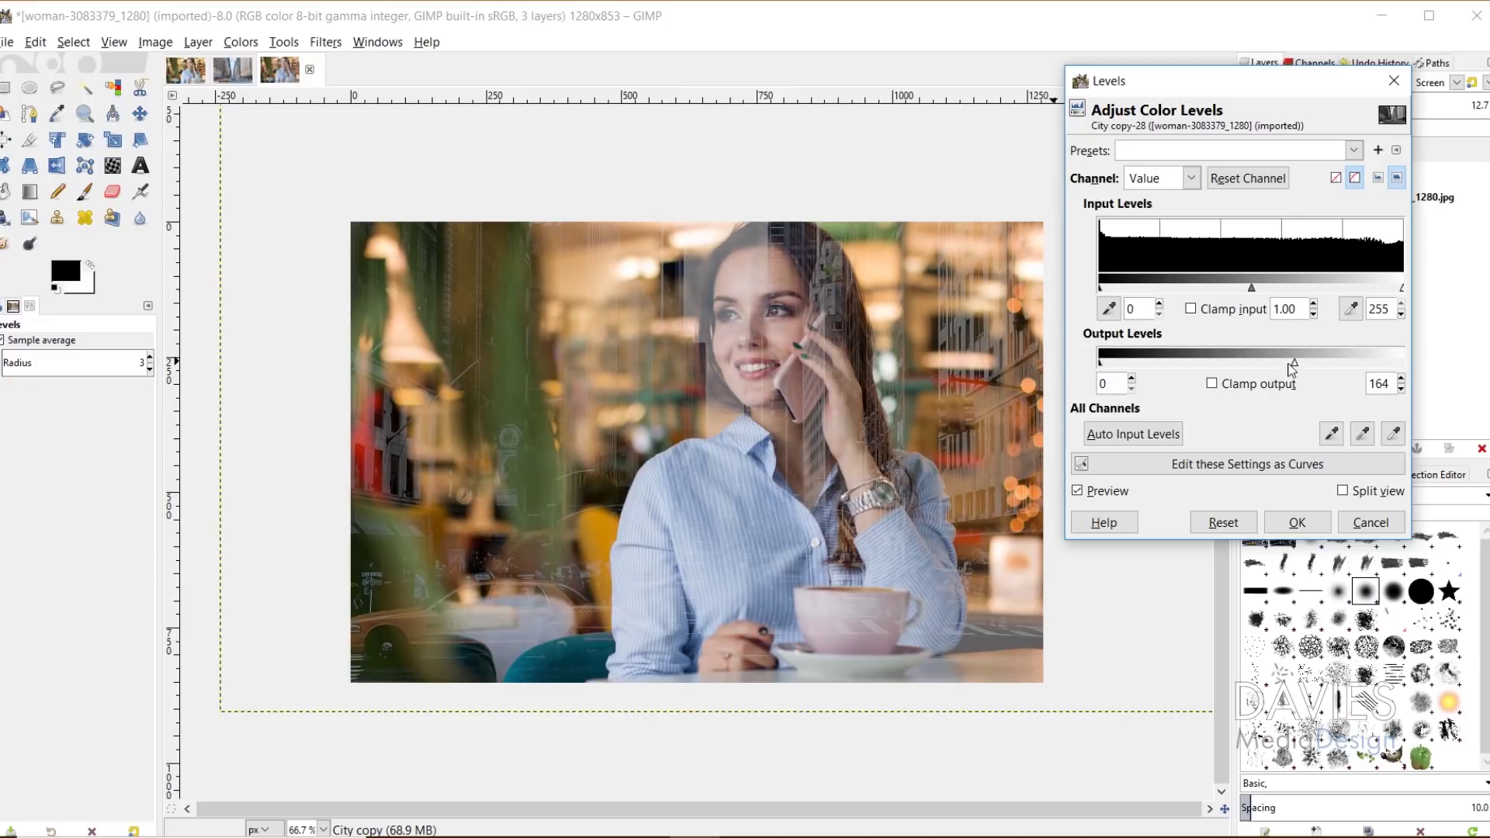
{"action": "mouse_move", "coordinate": [1241, 361]}
{"action": "left_mouse_down"}
{"action": "mouse_move", "coordinate": [1179, 365]}
{"action": "mouse_move", "coordinate": [1276, 374]}
{"action": "mouse_move", "coordinate": [1235, 378]}
{"action": "left_mouse_up"}
{"action": "left_click", "coordinate": [1078, 492]}
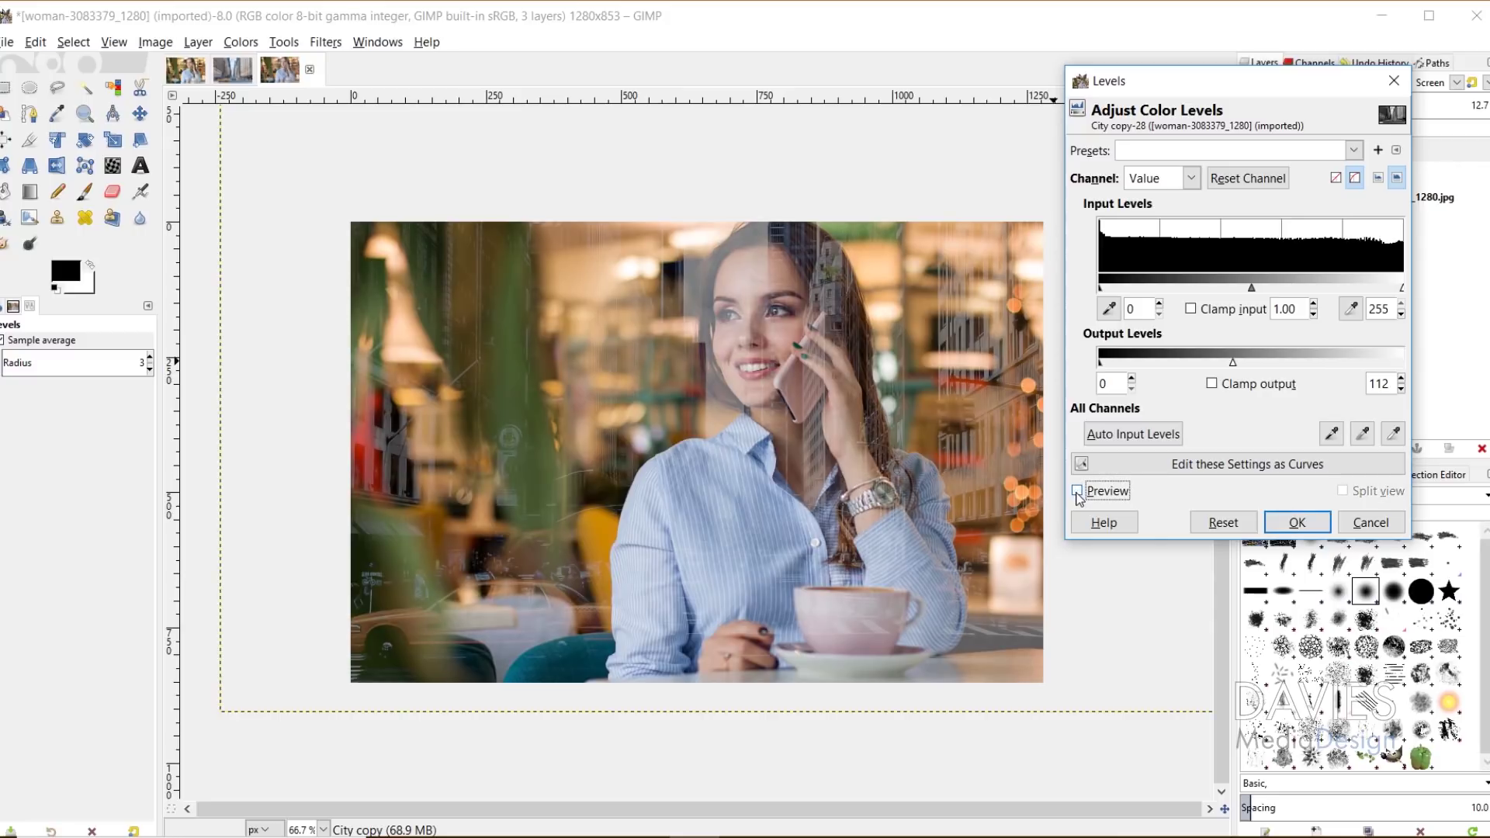
{"action": "left_click", "coordinate": [1077, 491]}
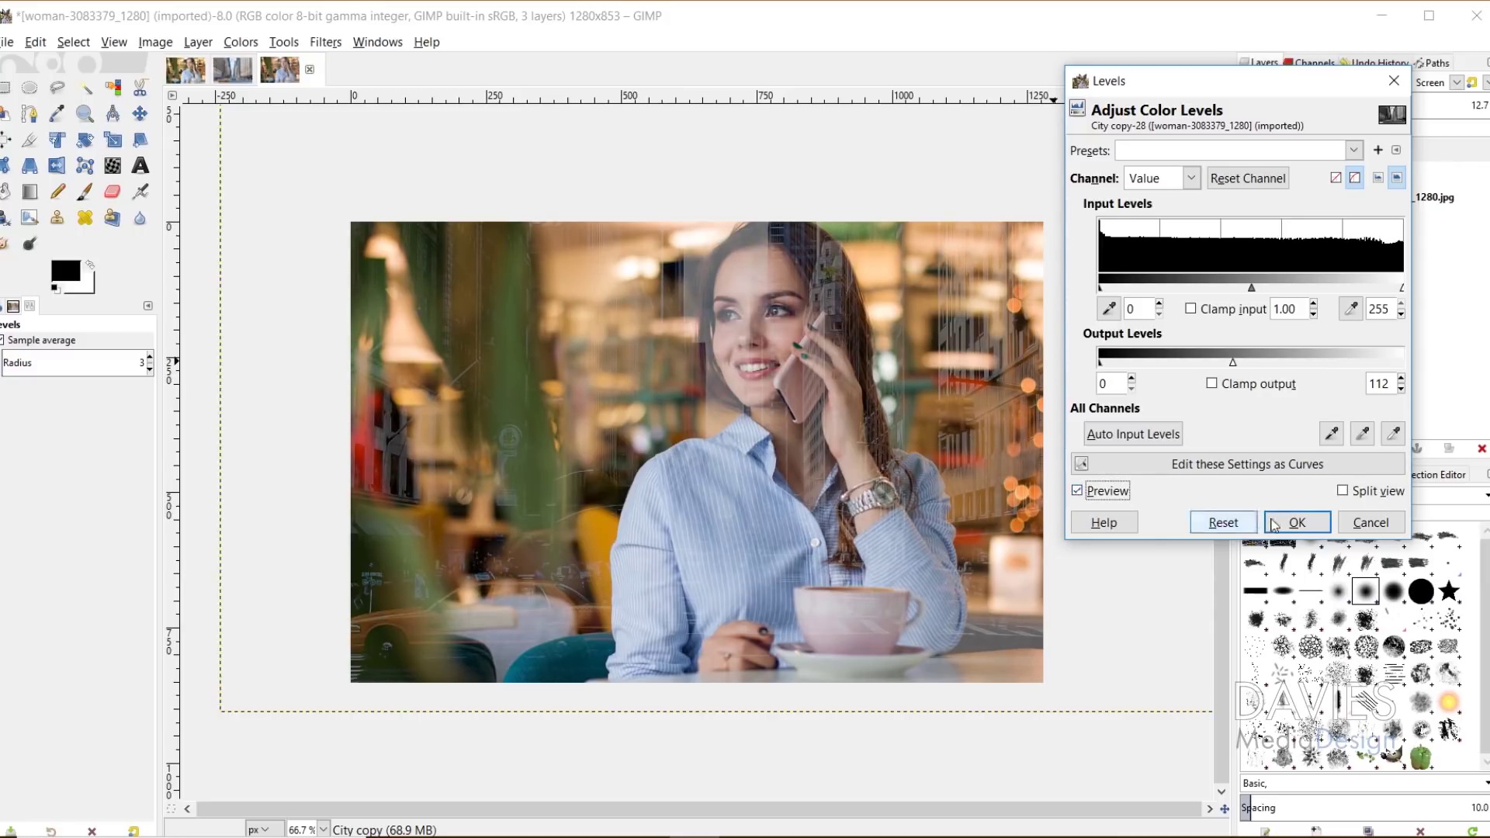
{"action": "left_click", "coordinate": [1296, 522]}
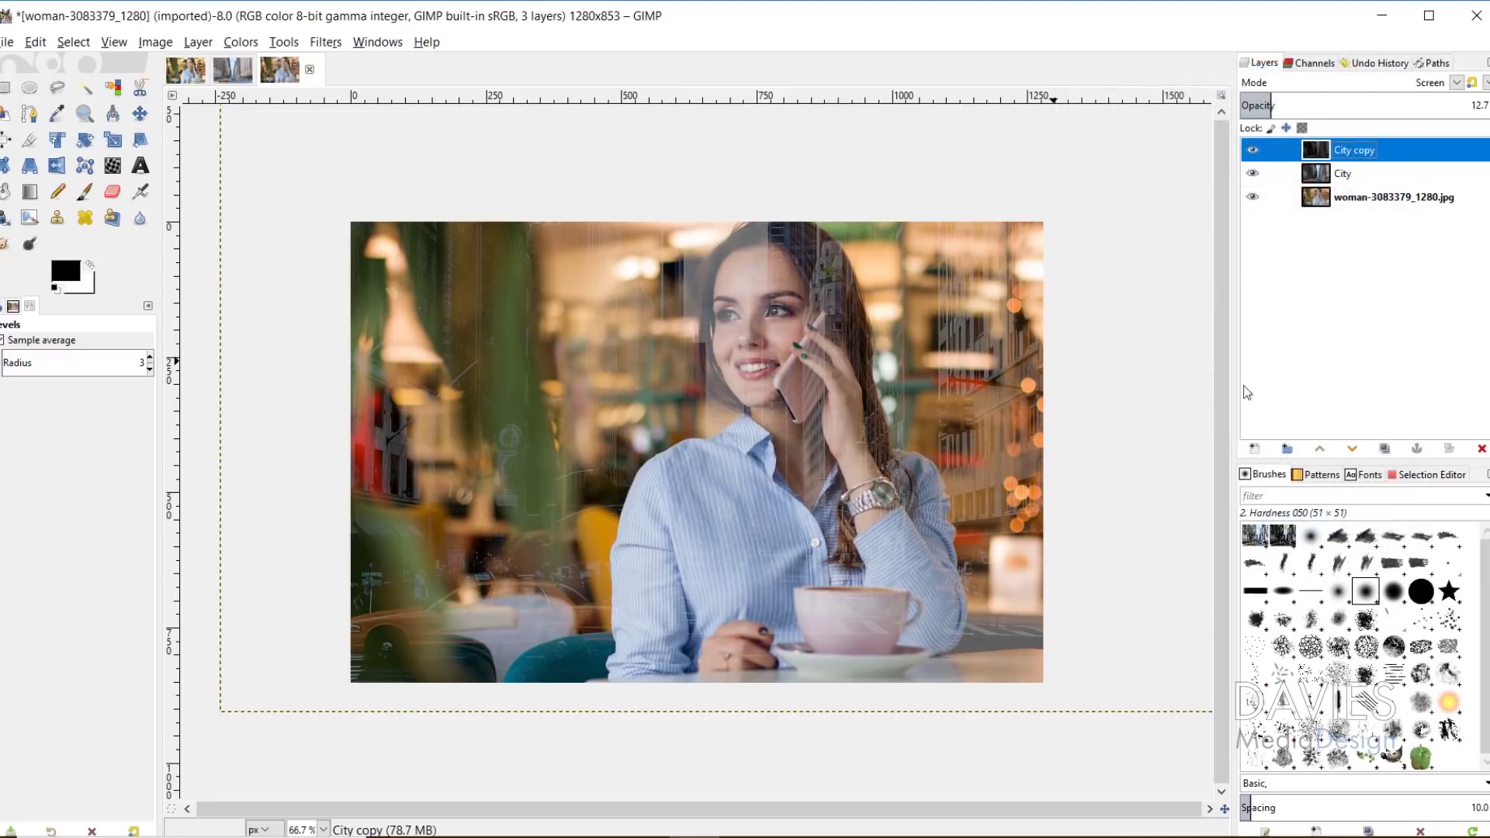
Toggle City copy's visibility to compare the reflection with and without it.
{"action": "left_click", "coordinate": [1253, 150]}
{"action": "left_click", "coordinate": [1253, 150]}
{"action": "left_click", "coordinate": [1260, 157]}
{"action": "left_click", "coordinate": [1259, 155]}
Apply a Gaussian Blur to the City copy layer.
{"action": "left_click", "coordinate": [329, 43]}
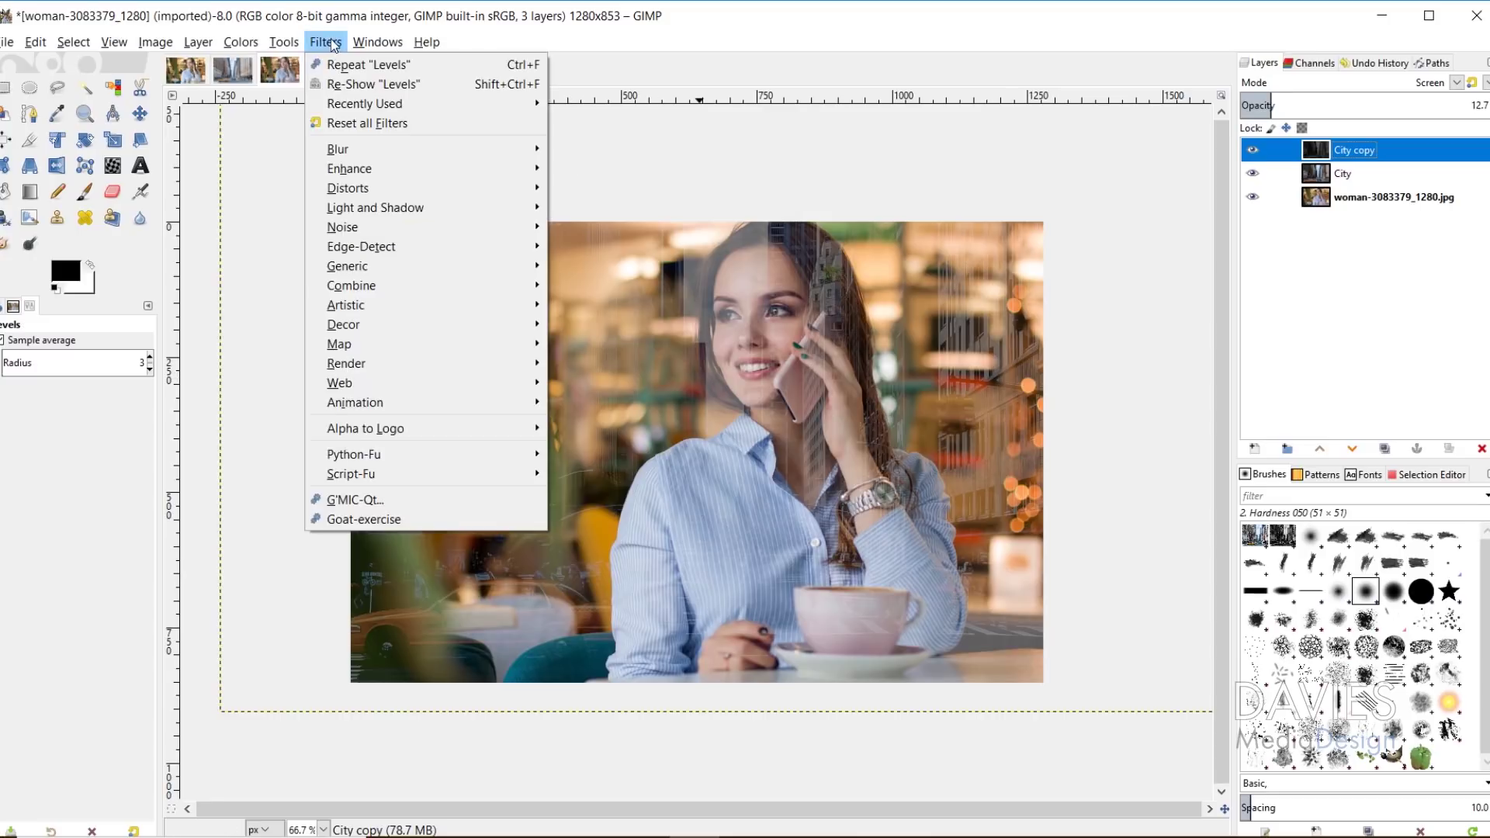
{"action": "mouse_move", "coordinate": [382, 151]}
{"action": "left_click", "coordinate": [571, 150]}
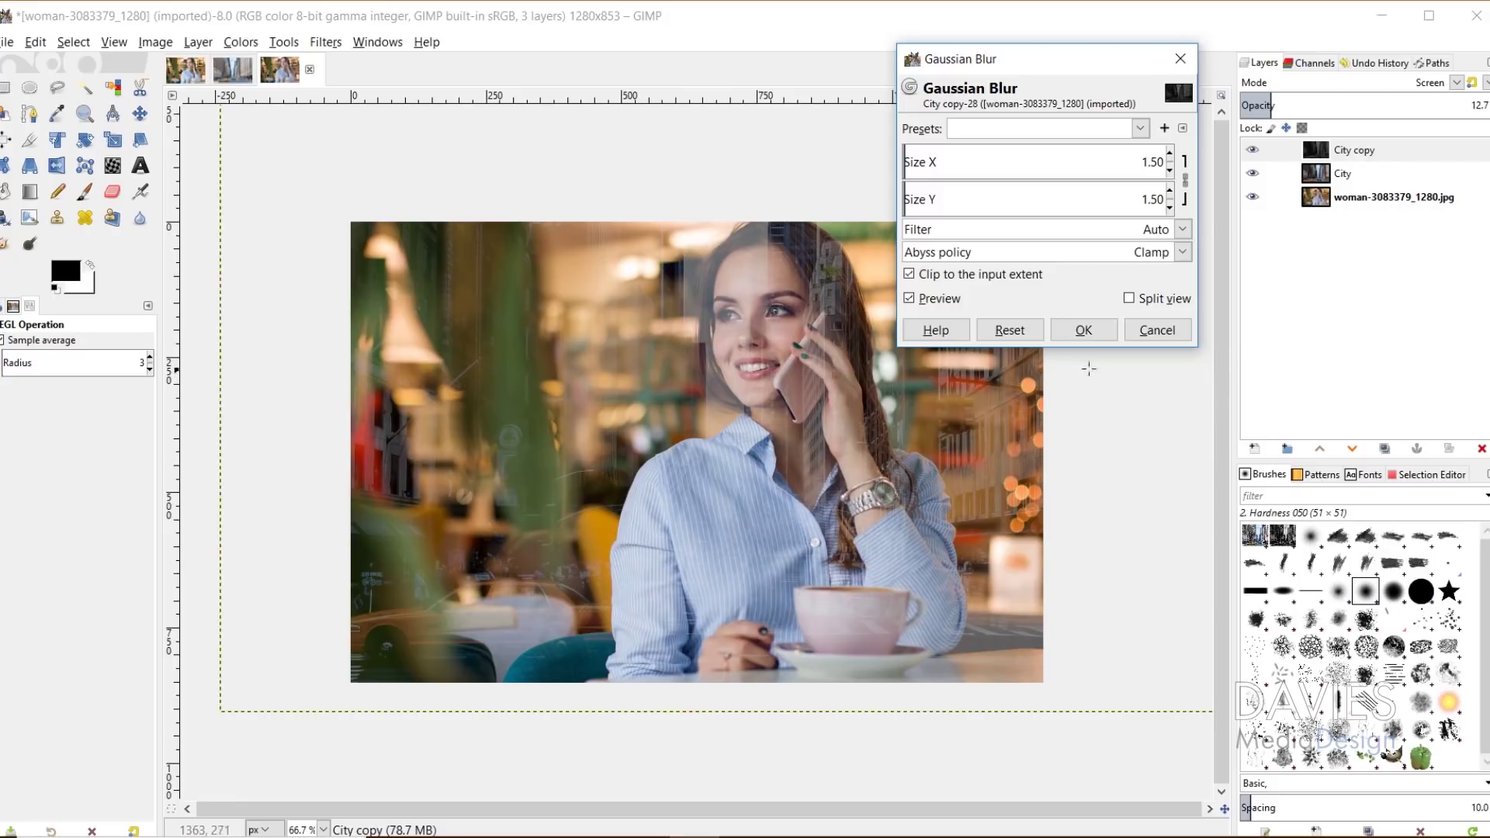
{"action": "left_click", "coordinate": [1084, 329]}
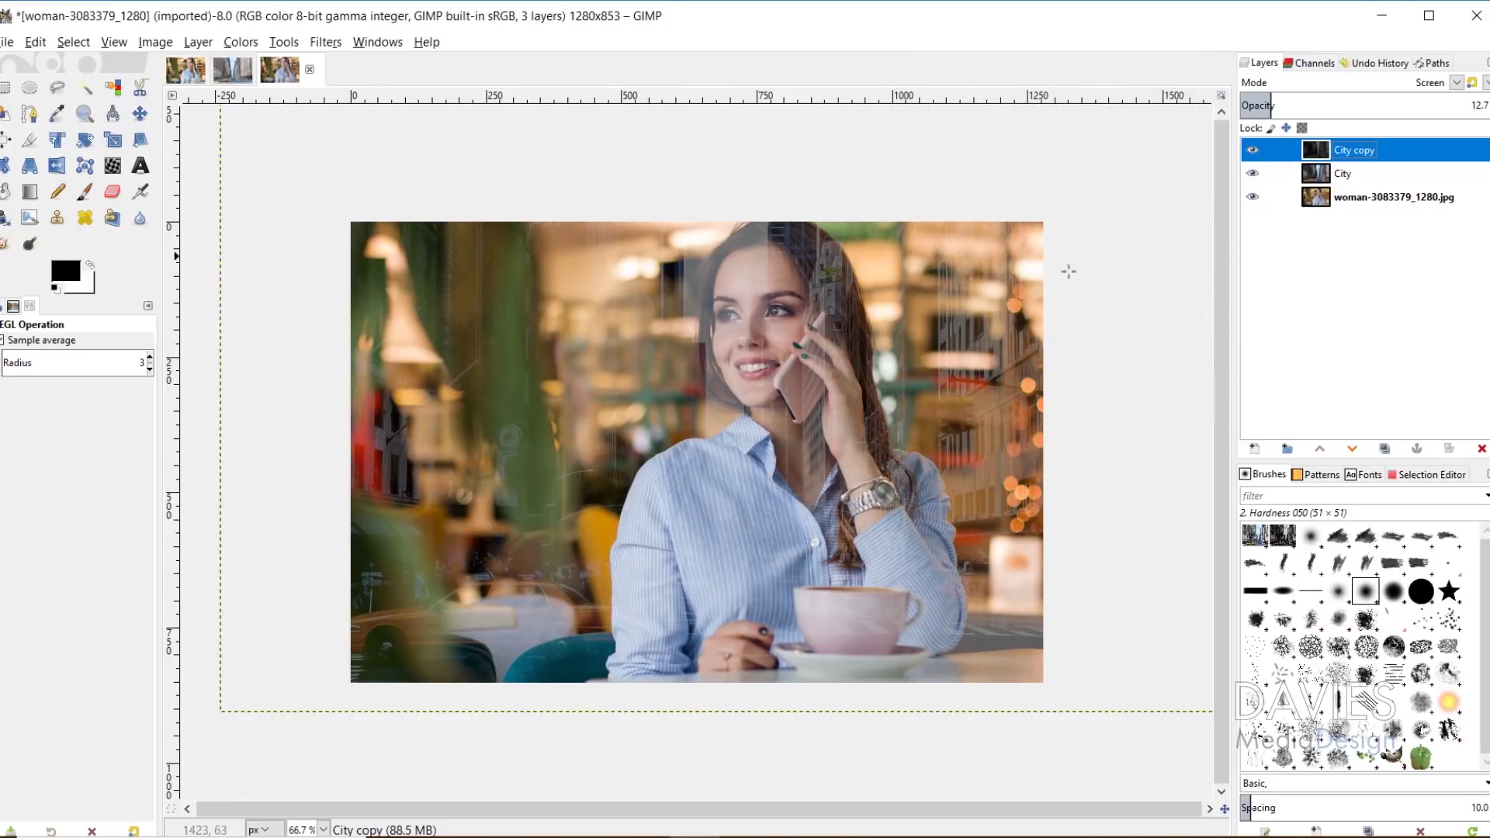
Blur the City layer with the same Gaussian Blur settings.
{"action": "left_click", "coordinate": [1328, 183]}
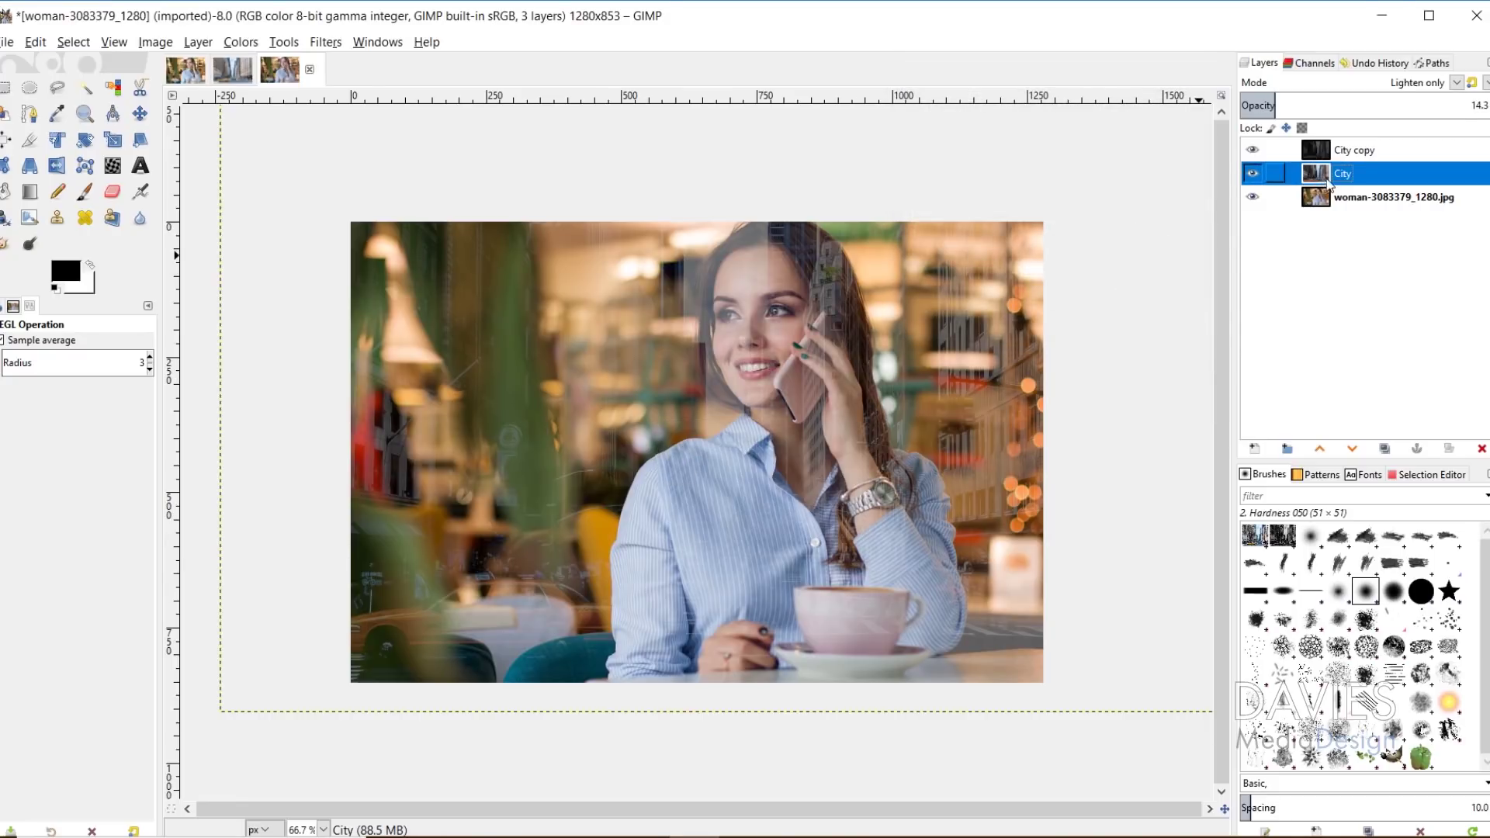
{"action": "left_click", "coordinate": [326, 43]}
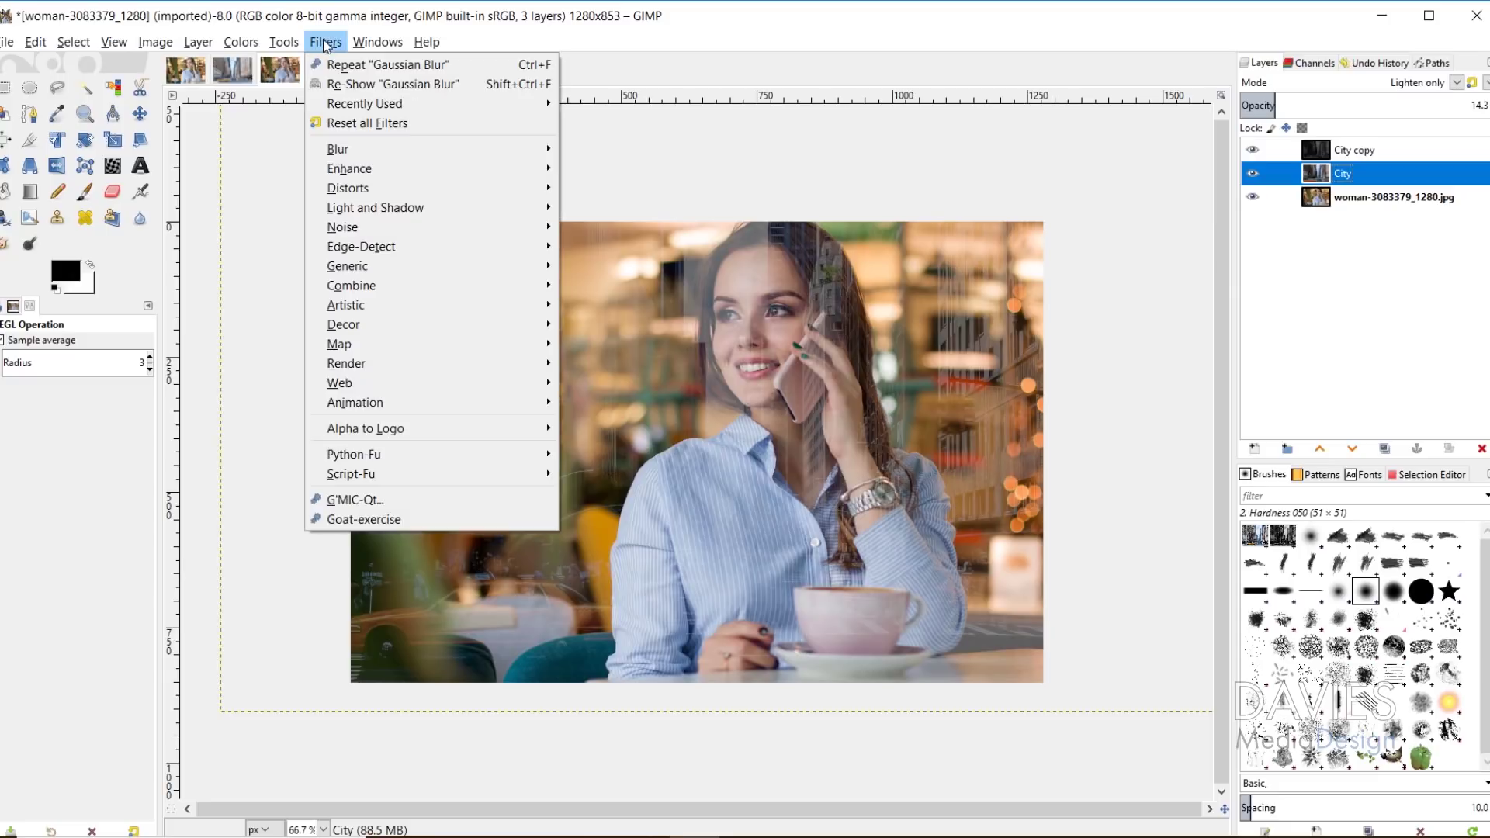
{"action": "left_click", "coordinate": [358, 65]}
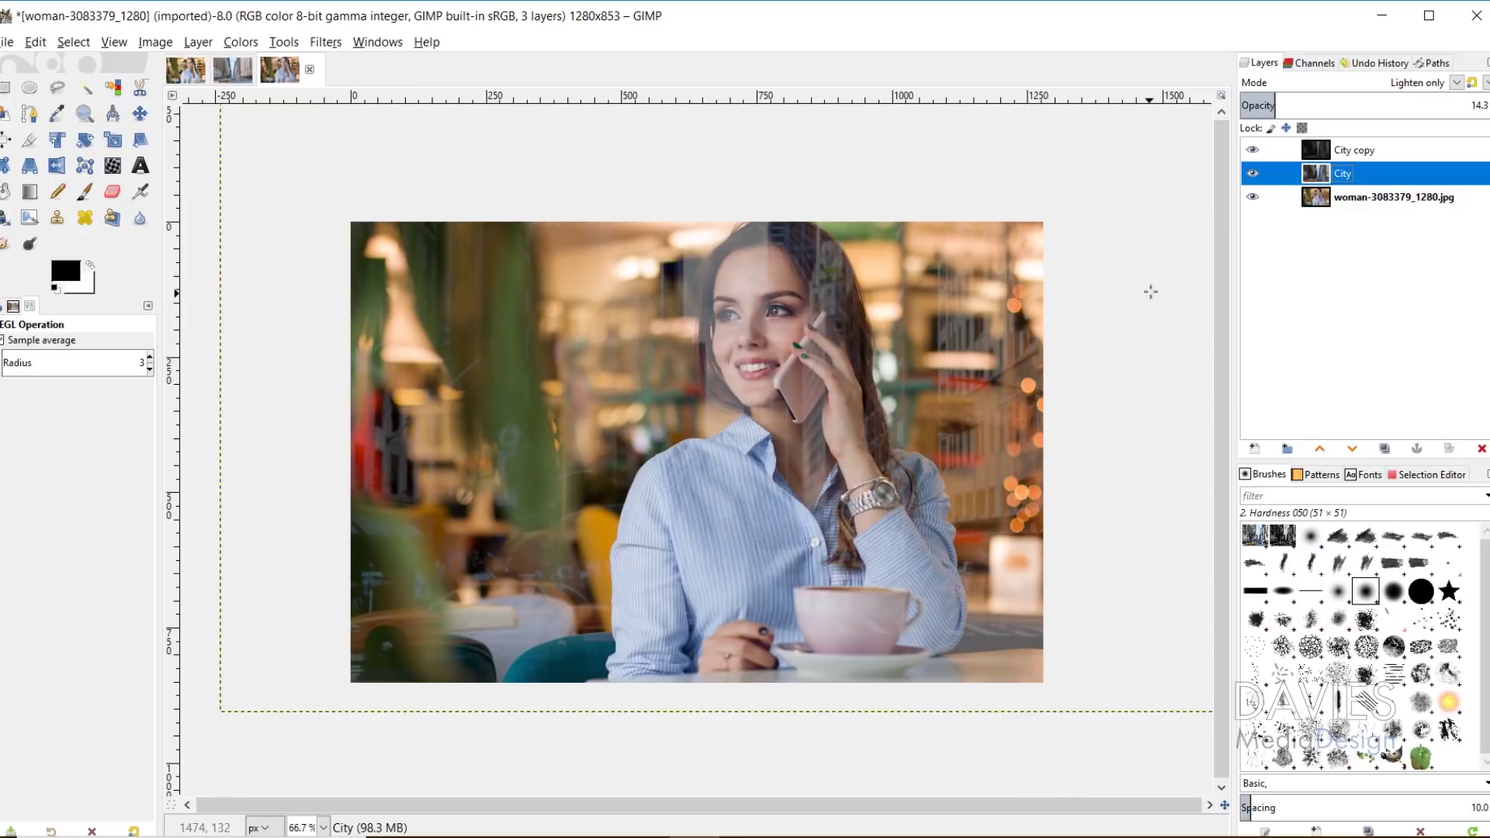
Duplicate the woman photo layer and colorize the copy with a green tint.
{"action": "left_click", "coordinate": [1319, 199]}
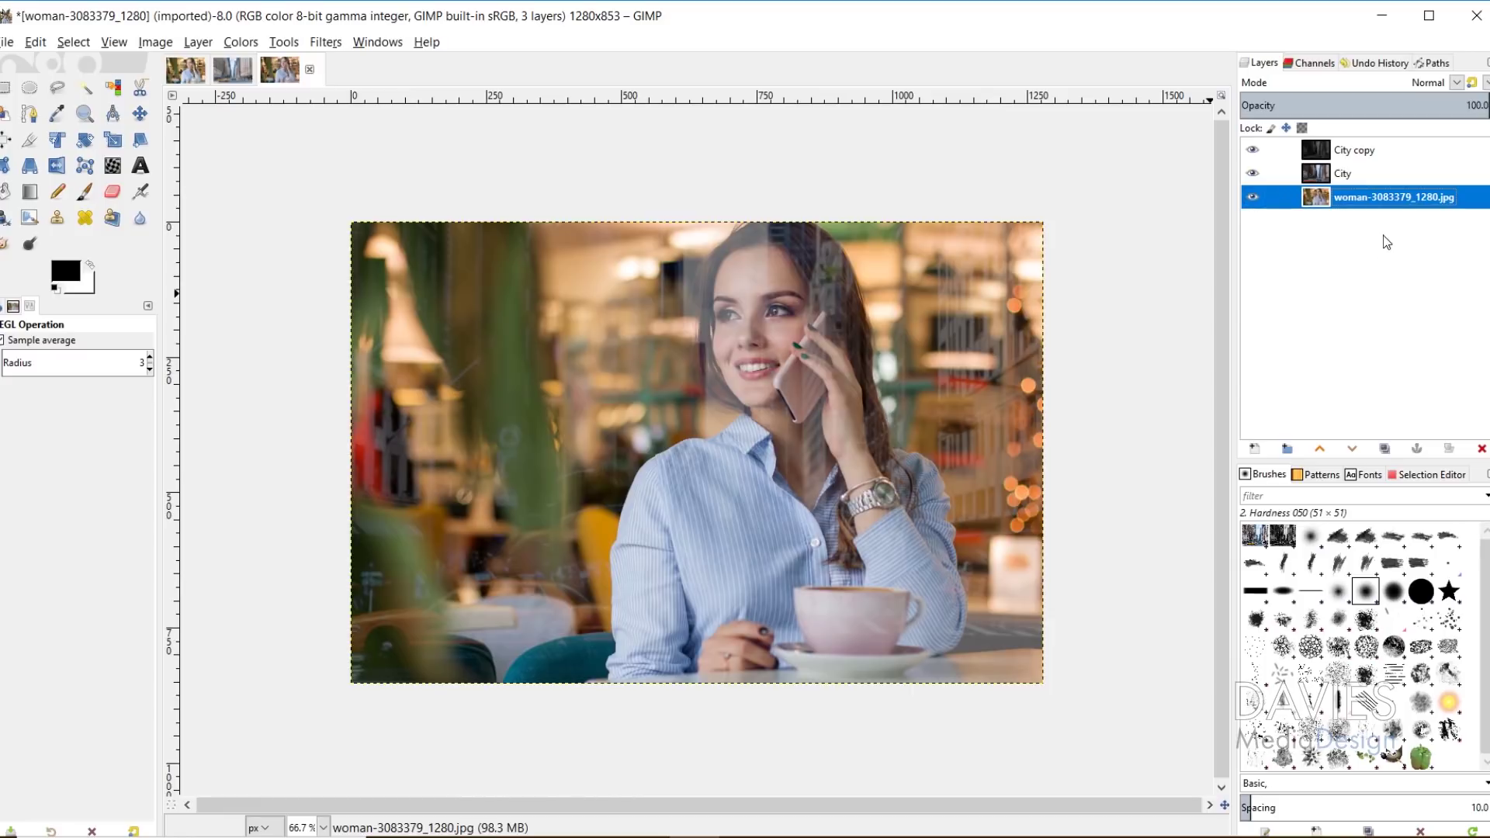
{"action": "left_click", "coordinate": [1386, 449]}
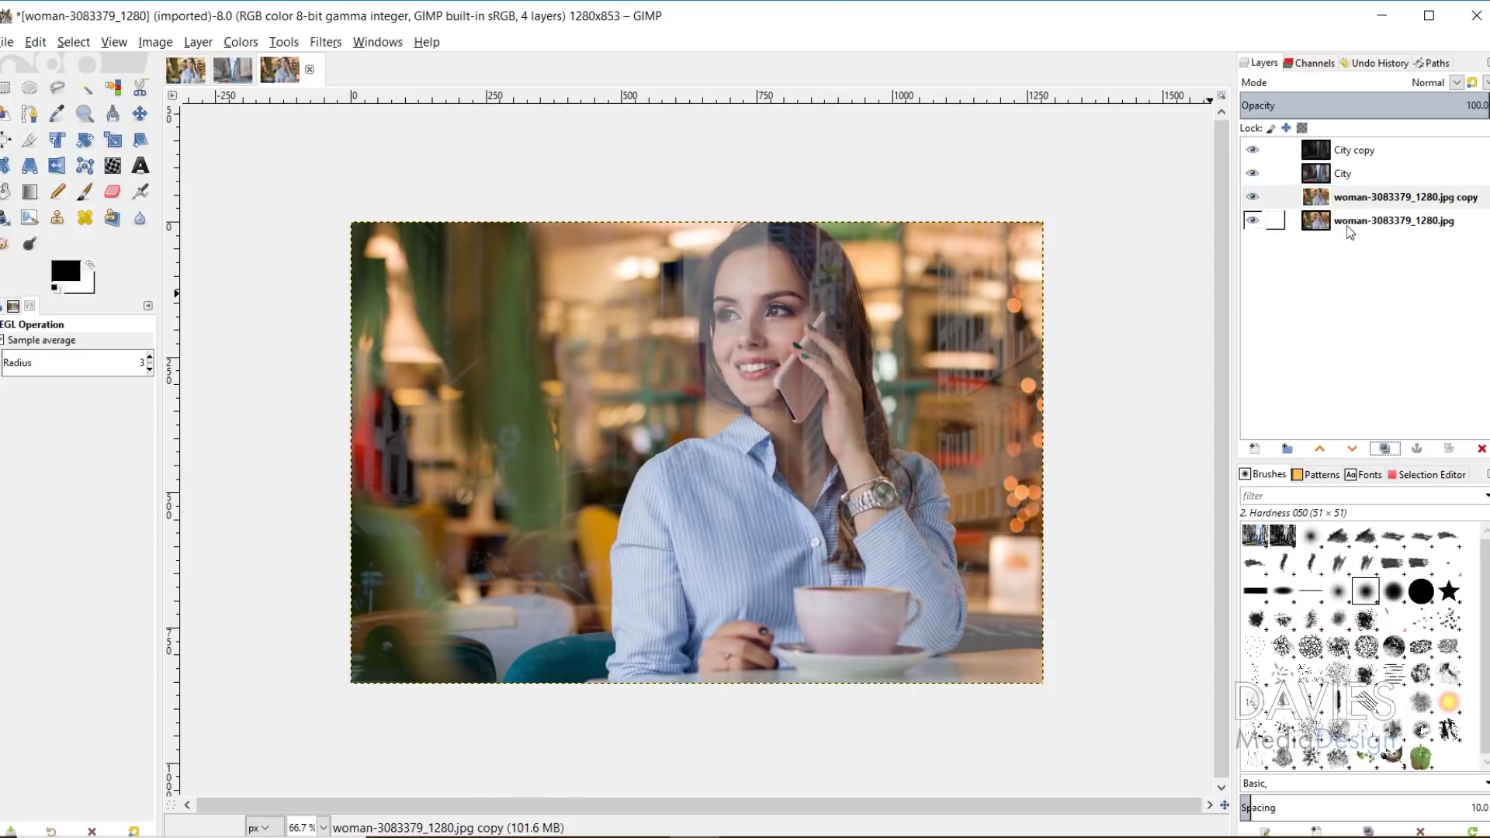
{"action": "left_click", "coordinate": [1332, 204]}
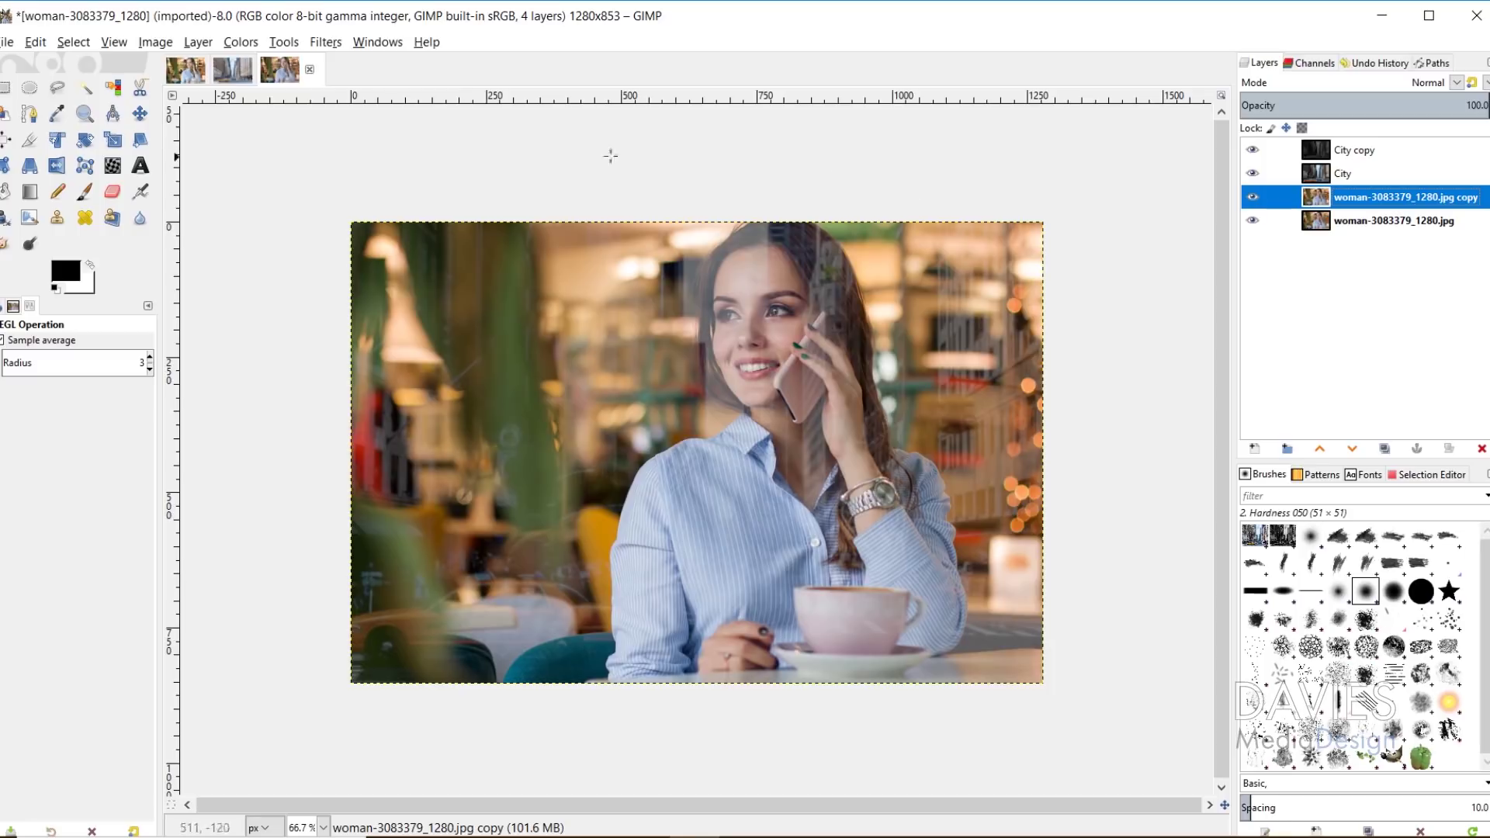
{"action": "left_click", "coordinate": [241, 41]}
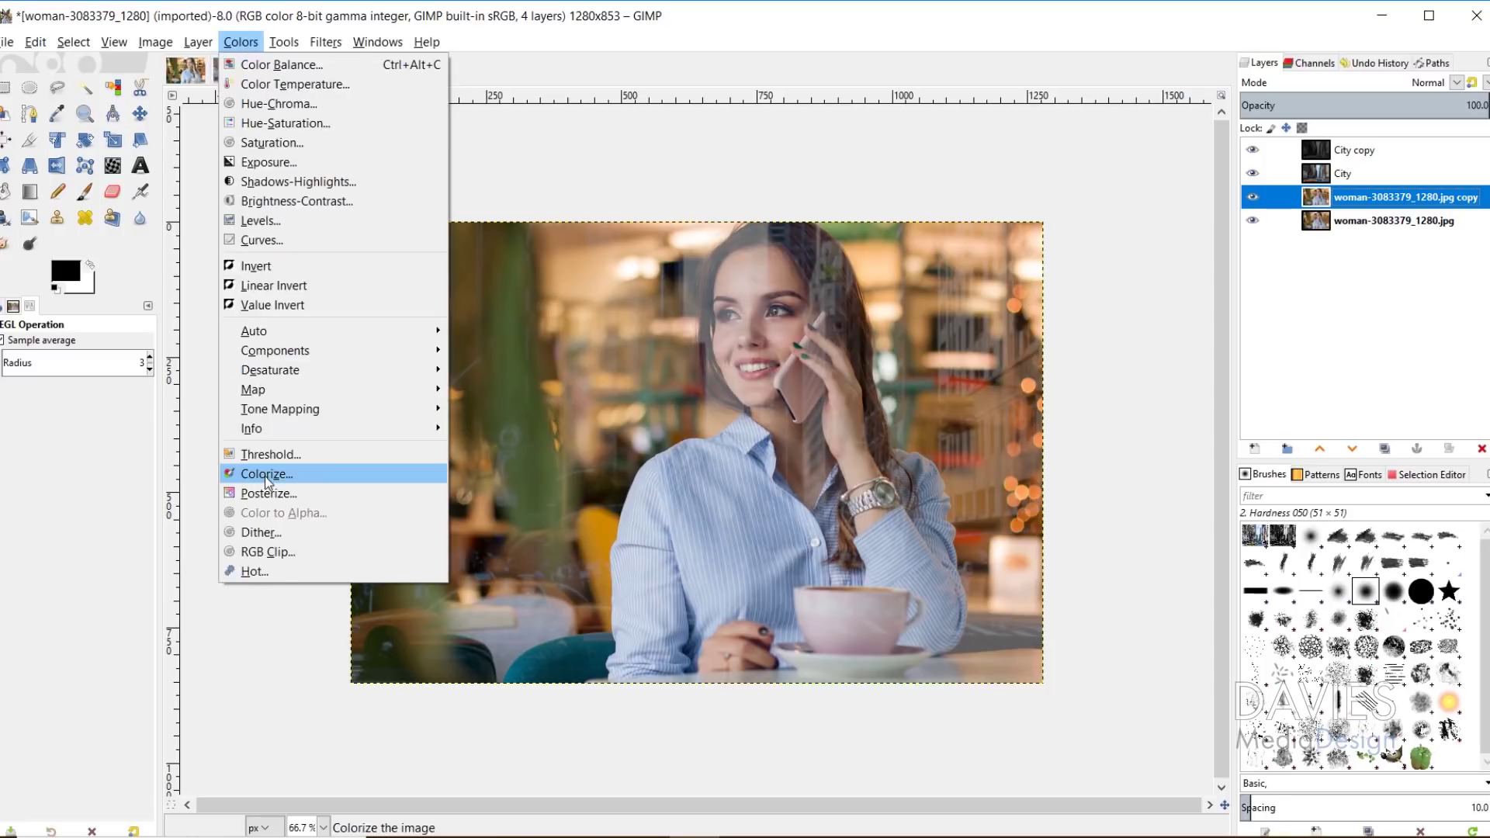
{"action": "left_click", "coordinate": [264, 474]}
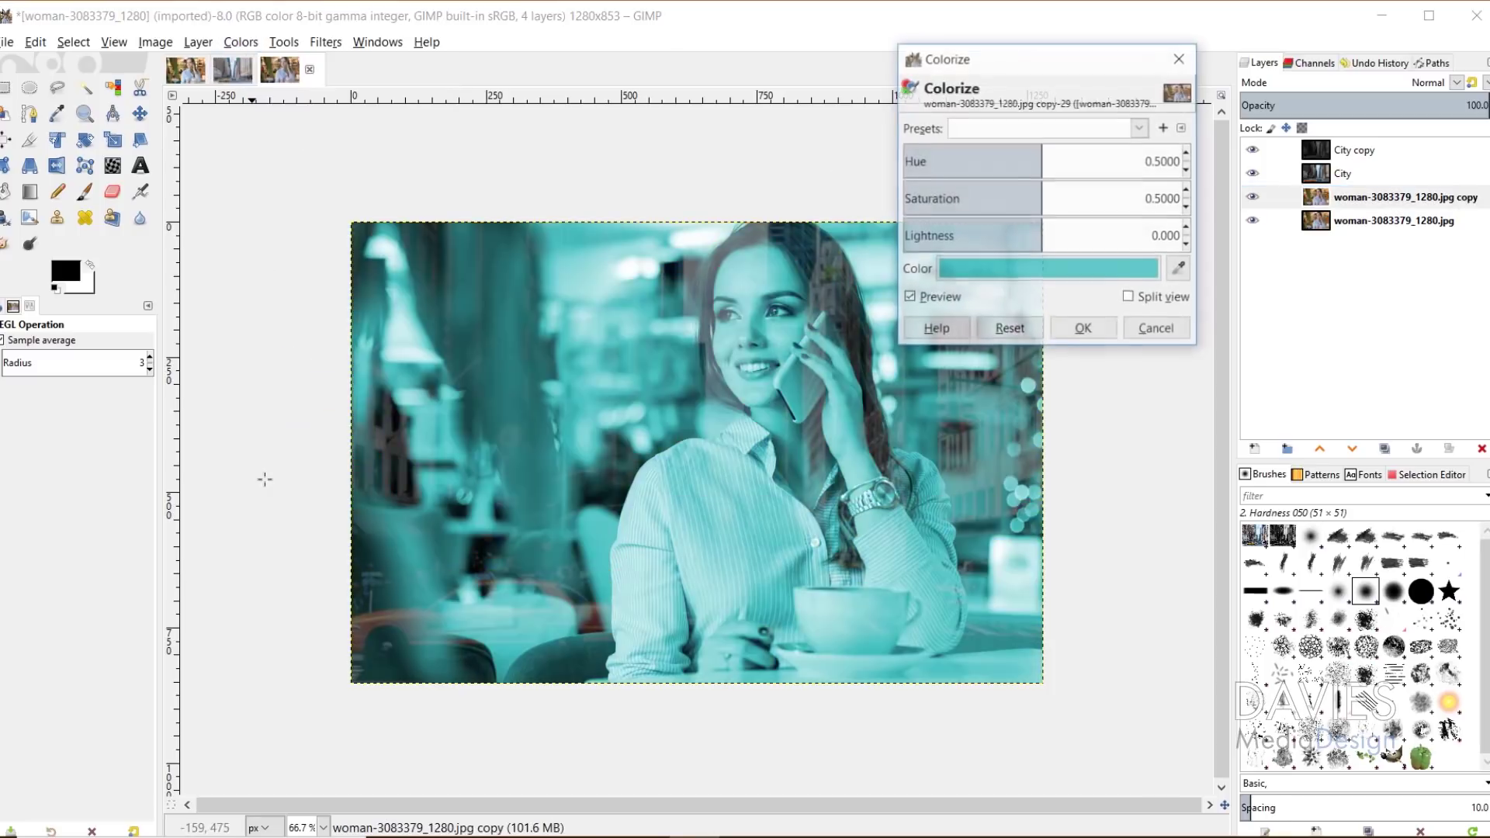
{"action": "left_click", "coordinate": [1016, 275]}
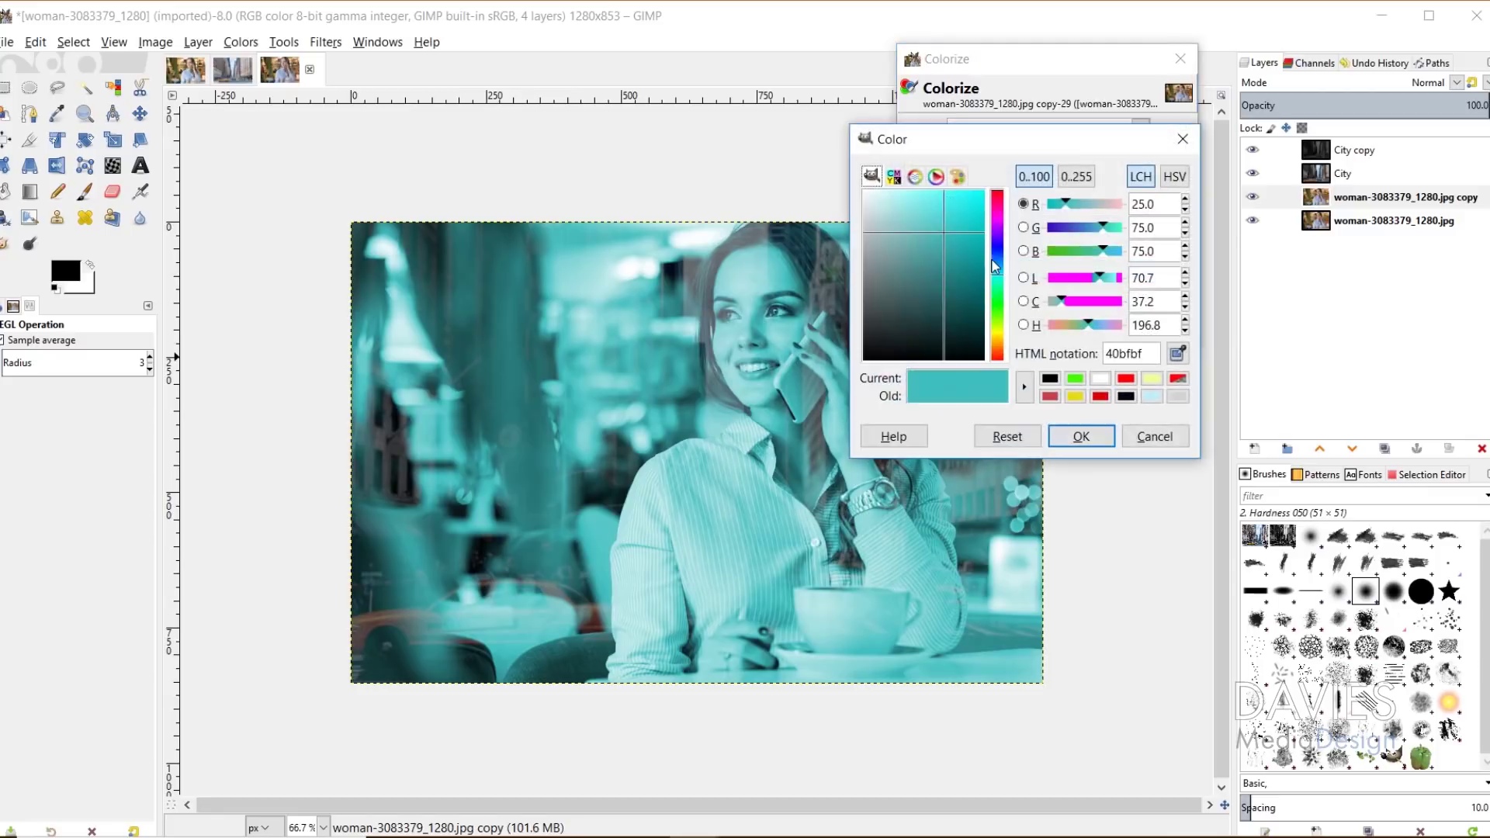
{"action": "left_click_drag", "start_coordinate": [998, 277], "coordinate": [999, 295]}
{"action": "left_click", "coordinate": [1081, 436]}
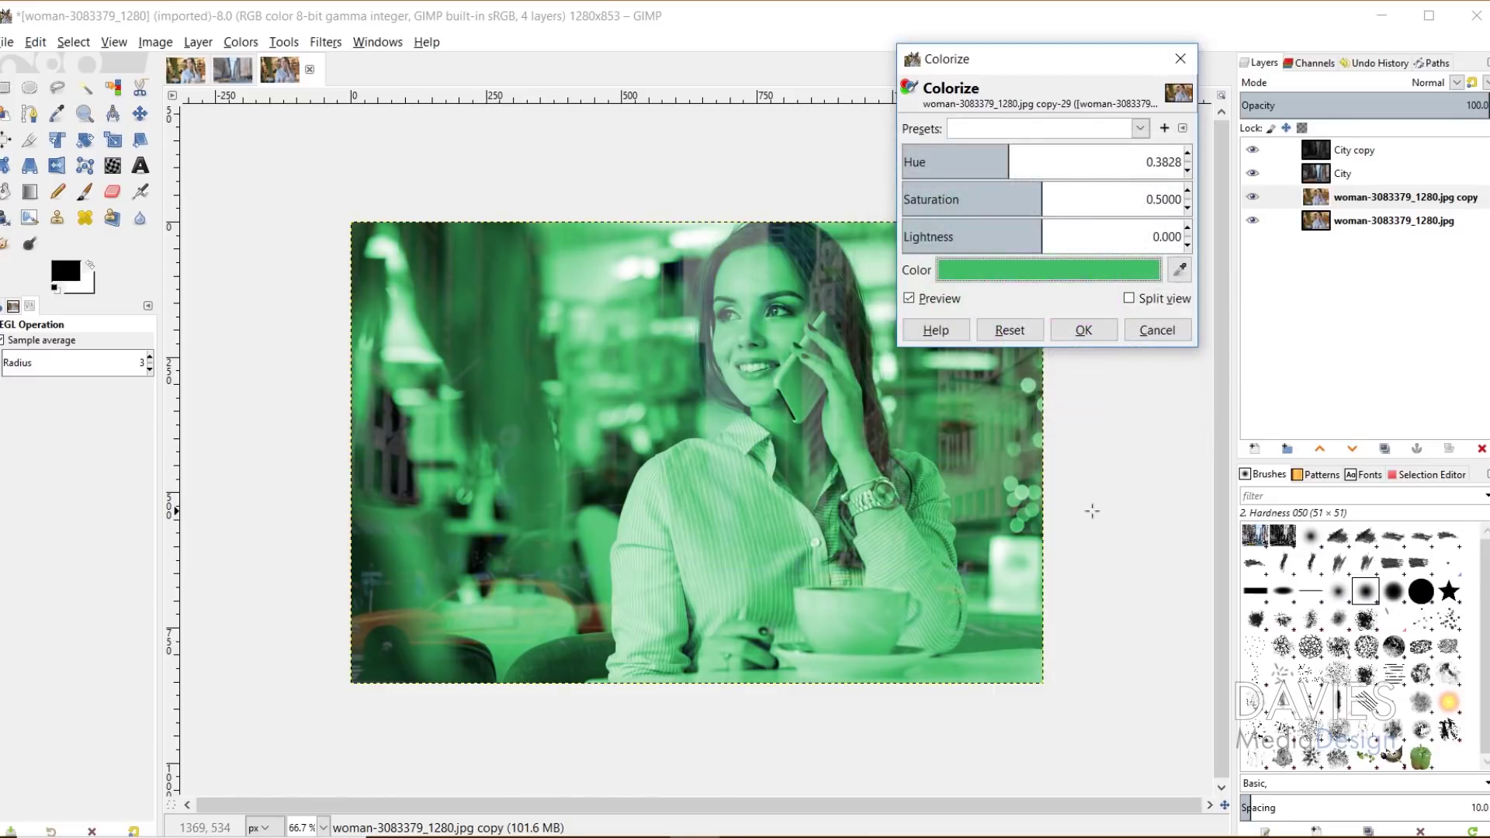
{"action": "left_click", "coordinate": [1086, 330]}
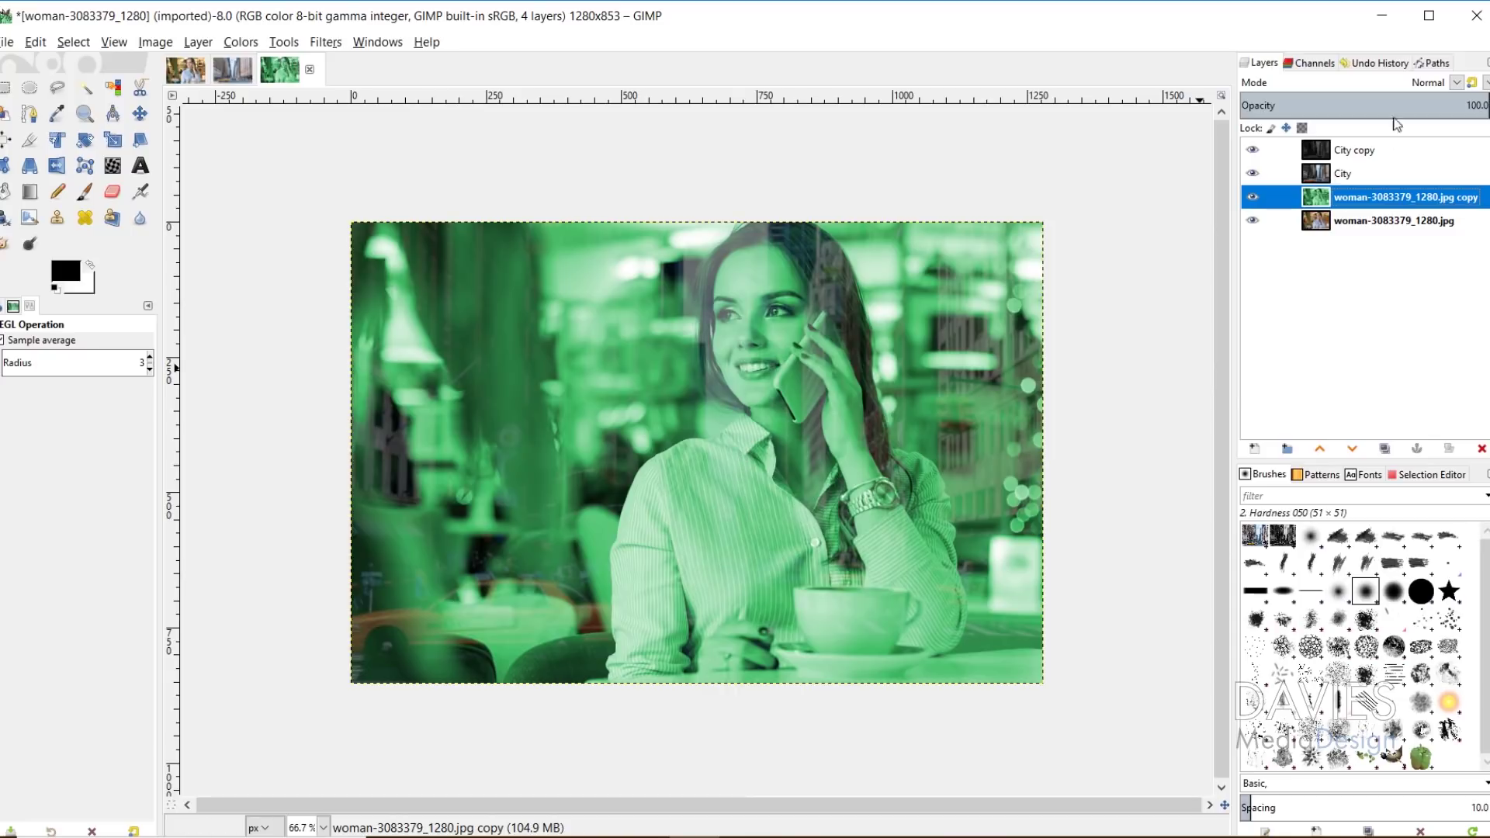
Blend the green copy in Overlay mode at about 16.2 opacity.
{"action": "left_click", "coordinate": [1456, 83]}
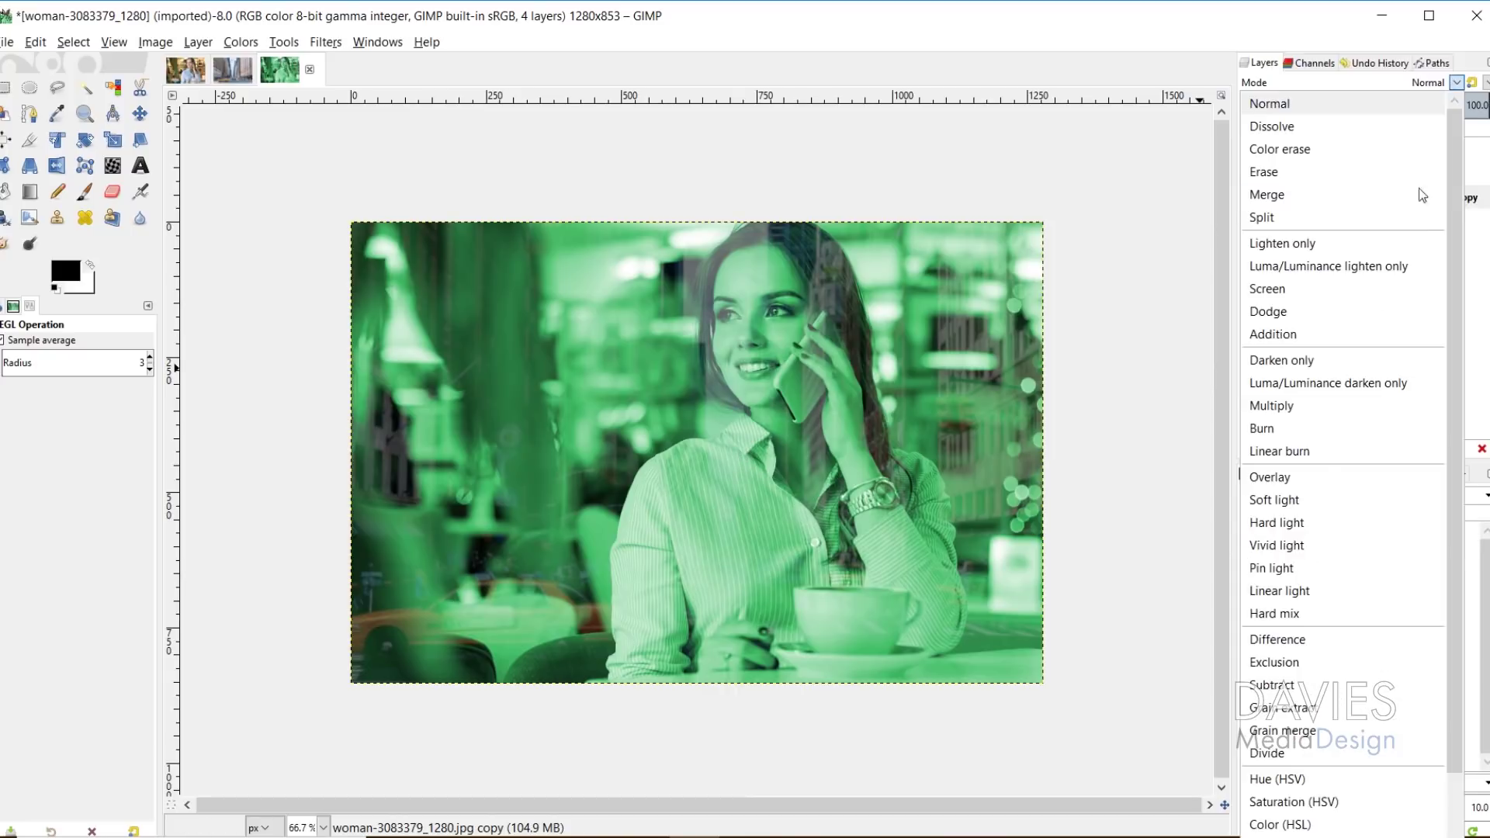
{"action": "left_click", "coordinate": [1329, 474]}
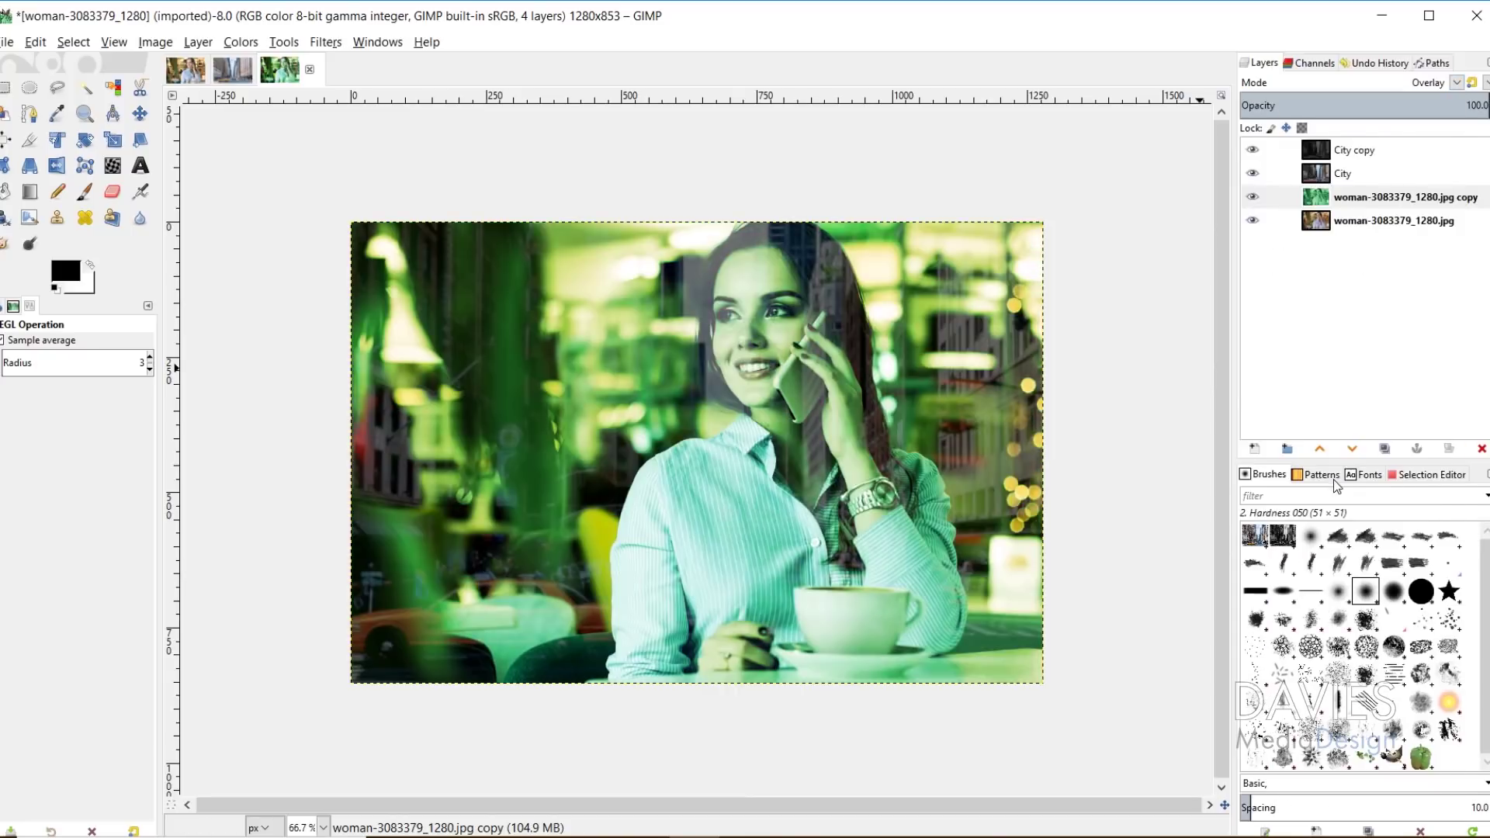
{"action": "left_click_drag", "start_coordinate": [1387, 102], "coordinate": [1279, 108]}
{"action": "left_click", "coordinate": [1251, 200]}
{"action": "left_click", "coordinate": [1251, 200]}
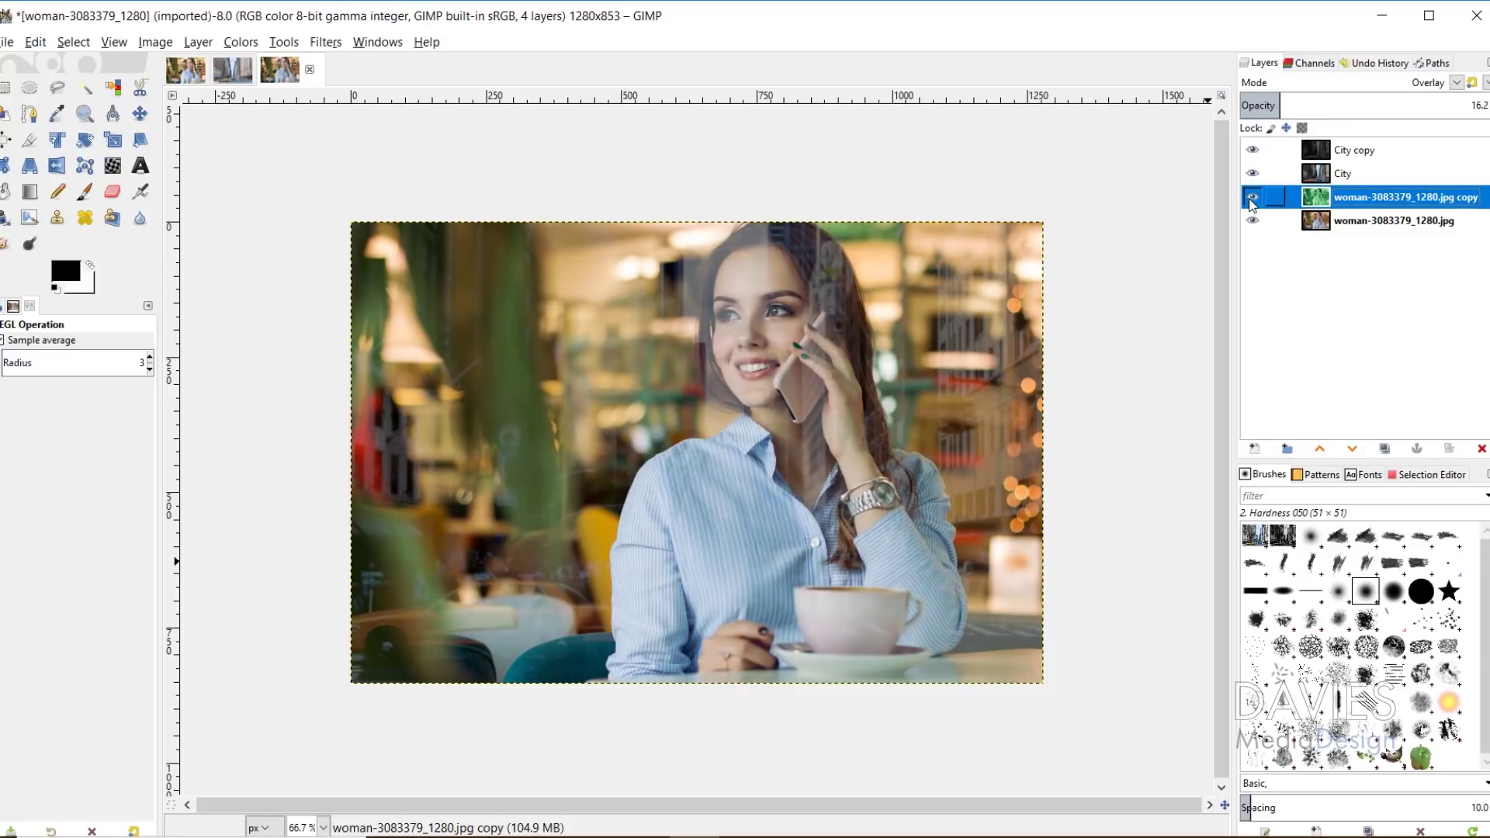
Apply Levels to the original photo layer with white point 243 and gamma 1.04.
{"action": "left_click", "coordinate": [1329, 226]}
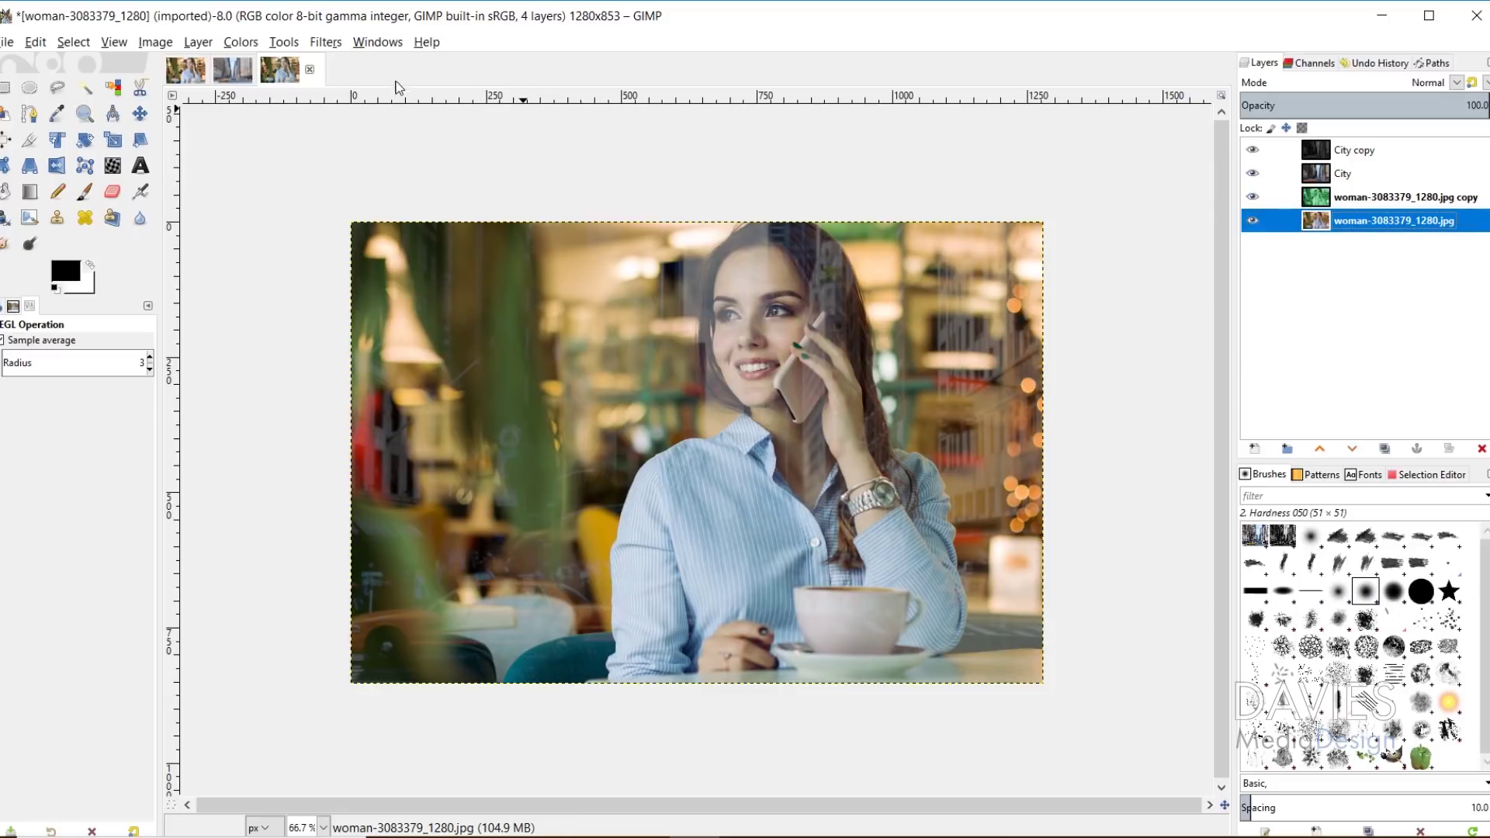
{"action": "left_click", "coordinate": [250, 42]}
{"action": "left_click", "coordinate": [263, 219]}
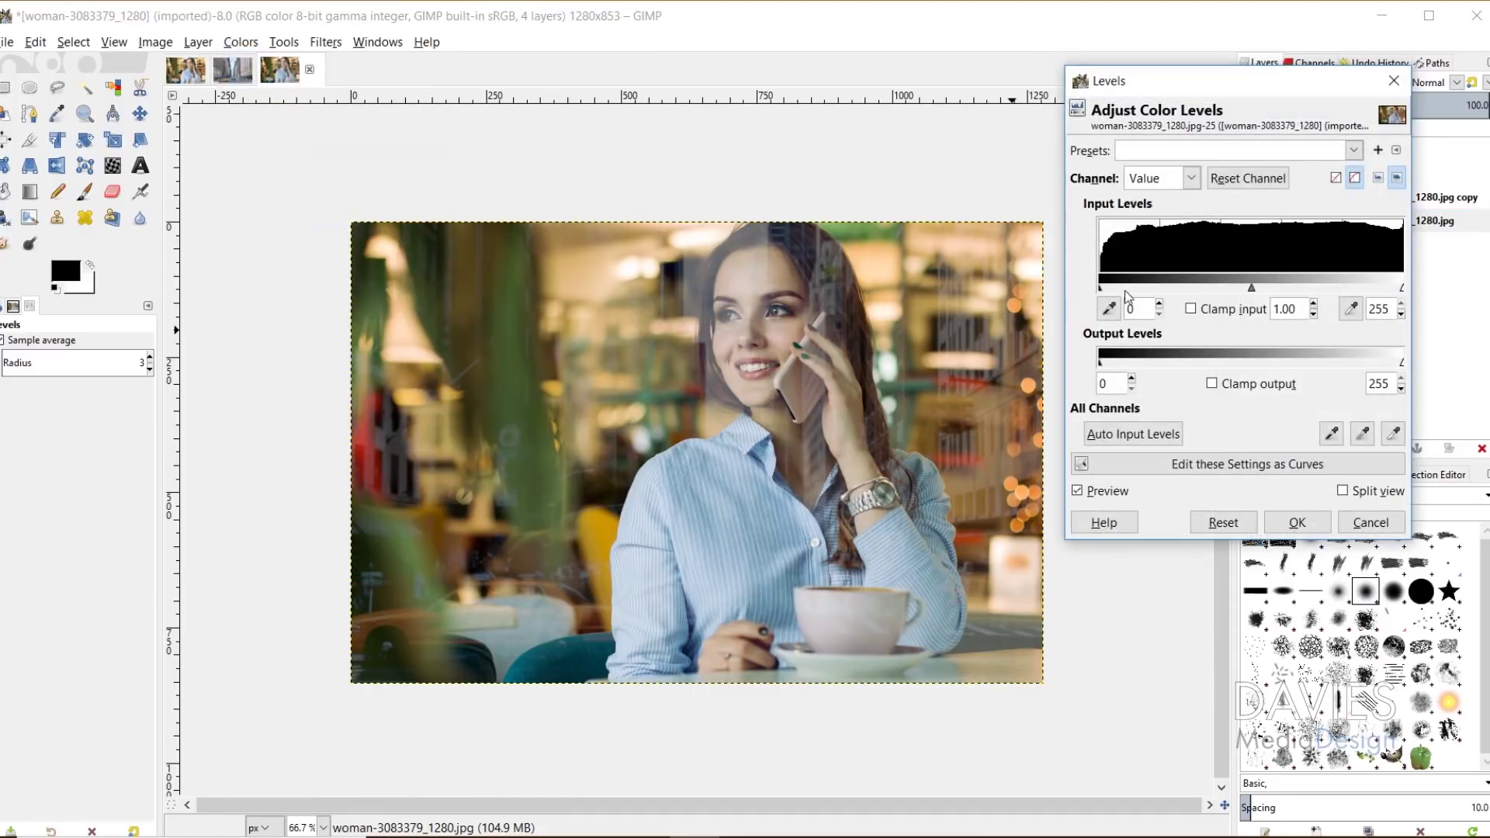
{"action": "left_click_drag", "start_coordinate": [1401, 289], "coordinate": [1389, 289]}
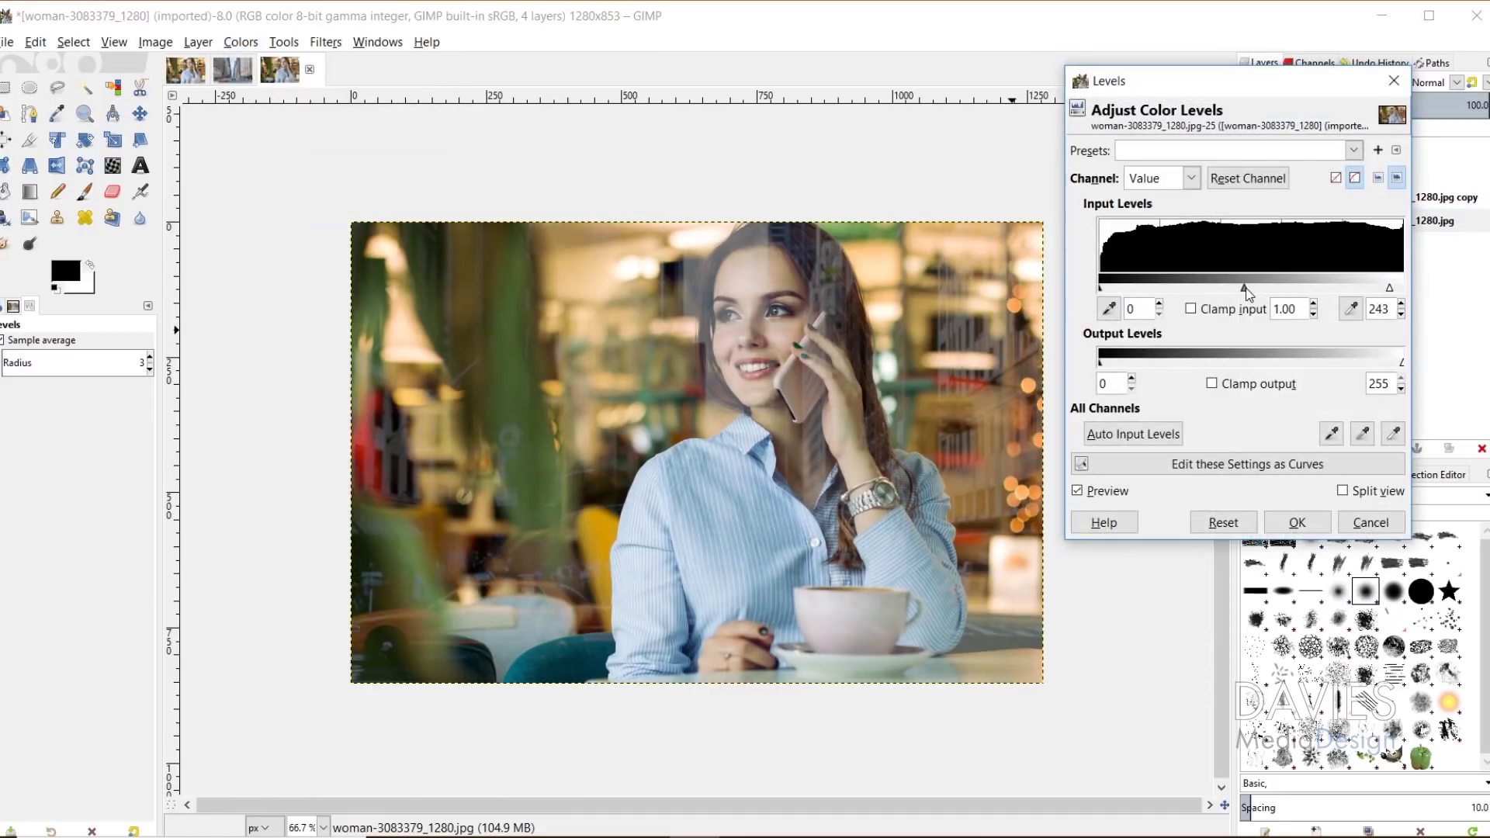
{"action": "left_click_drag", "start_coordinate": [1245, 292], "coordinate": [1241, 291]}
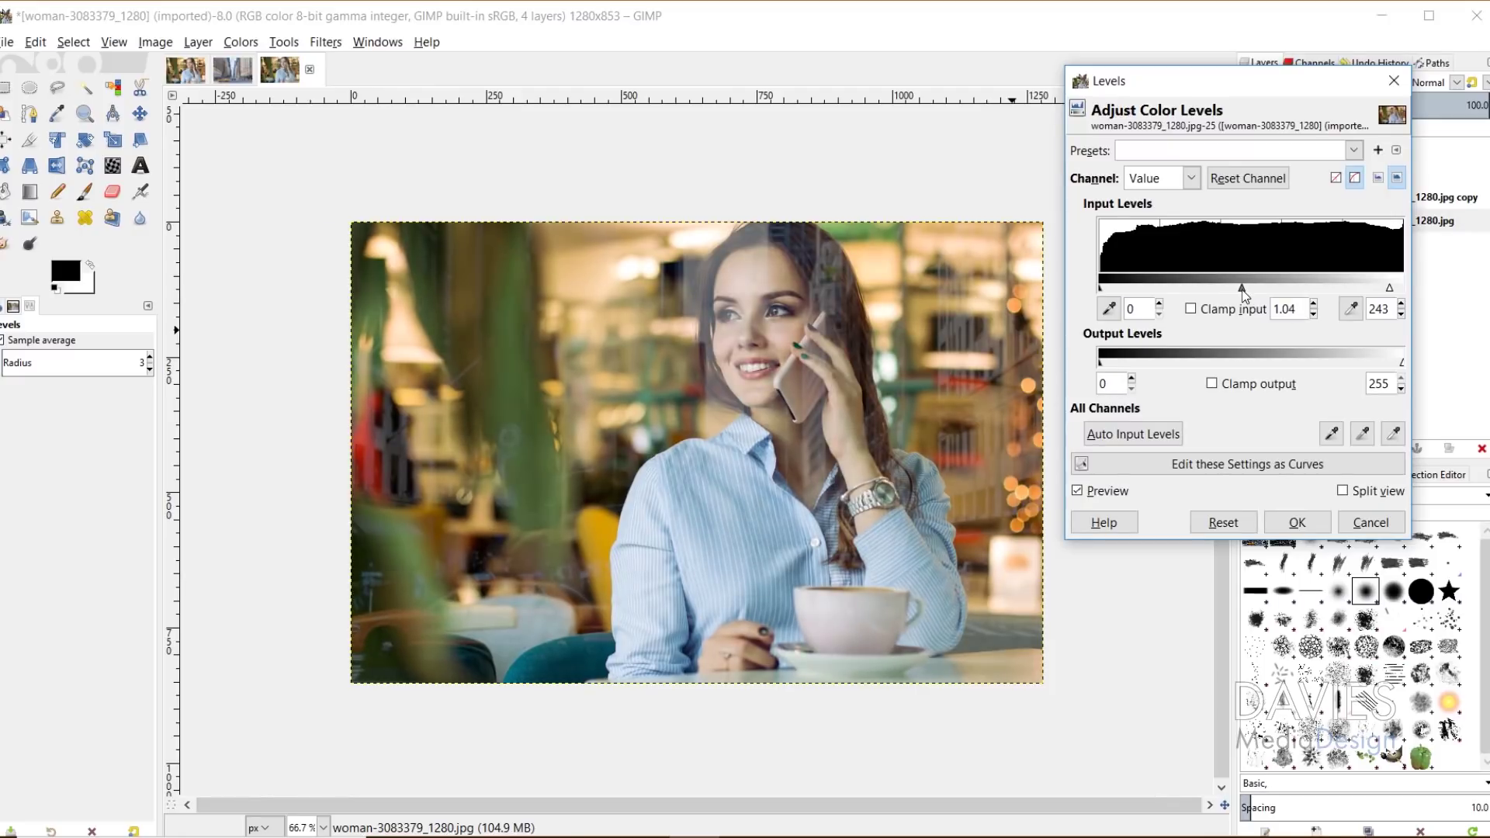
{"action": "left_click", "coordinate": [1077, 490]}
{"action": "left_click", "coordinate": [1077, 490]}
{"action": "left_click", "coordinate": [1296, 522]}
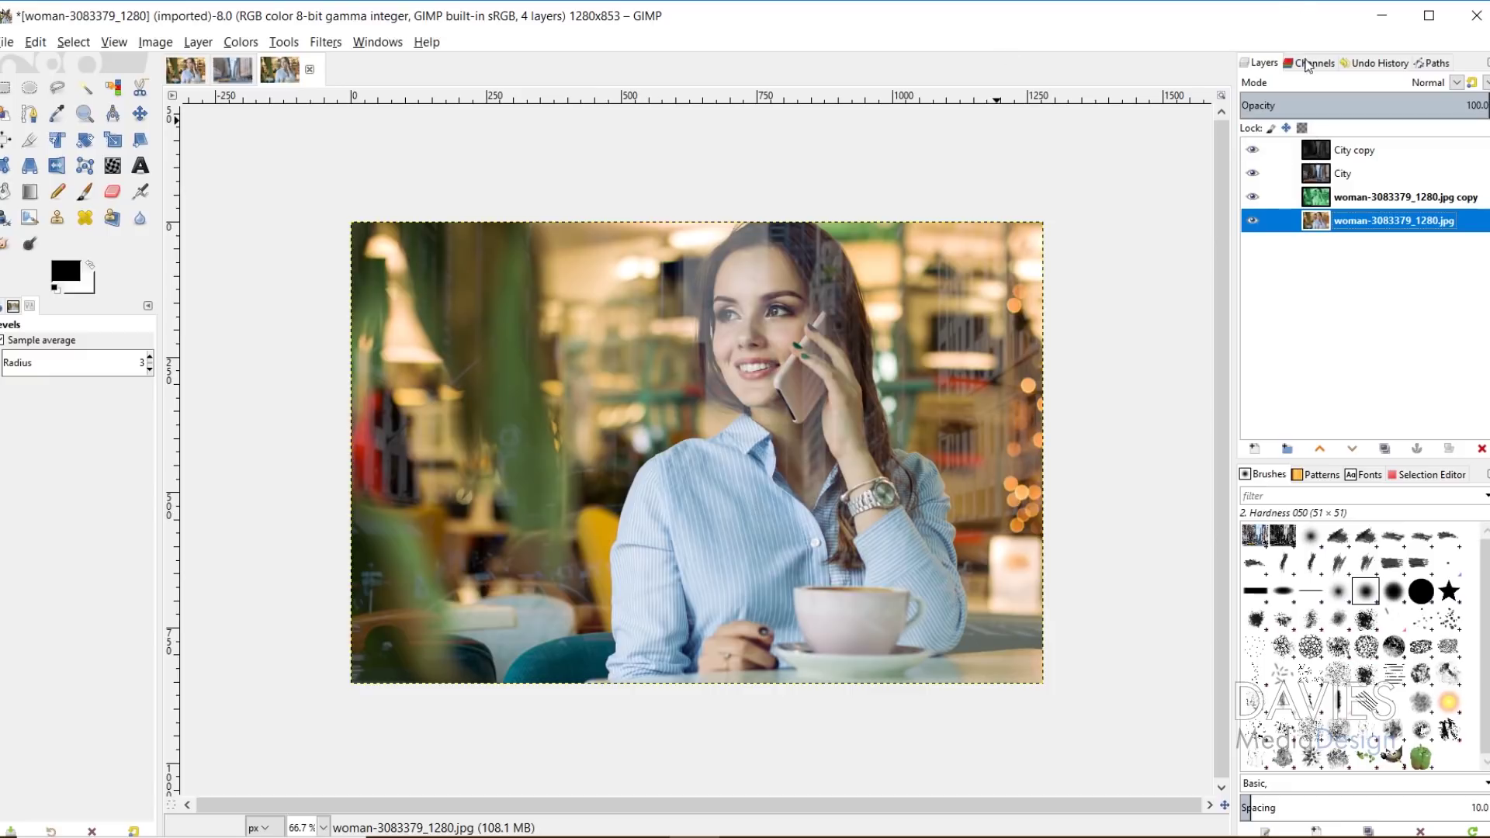
Add a new layer named 'Gradient' above the City copy layer.
{"action": "left_click", "coordinate": [1276, 150]}
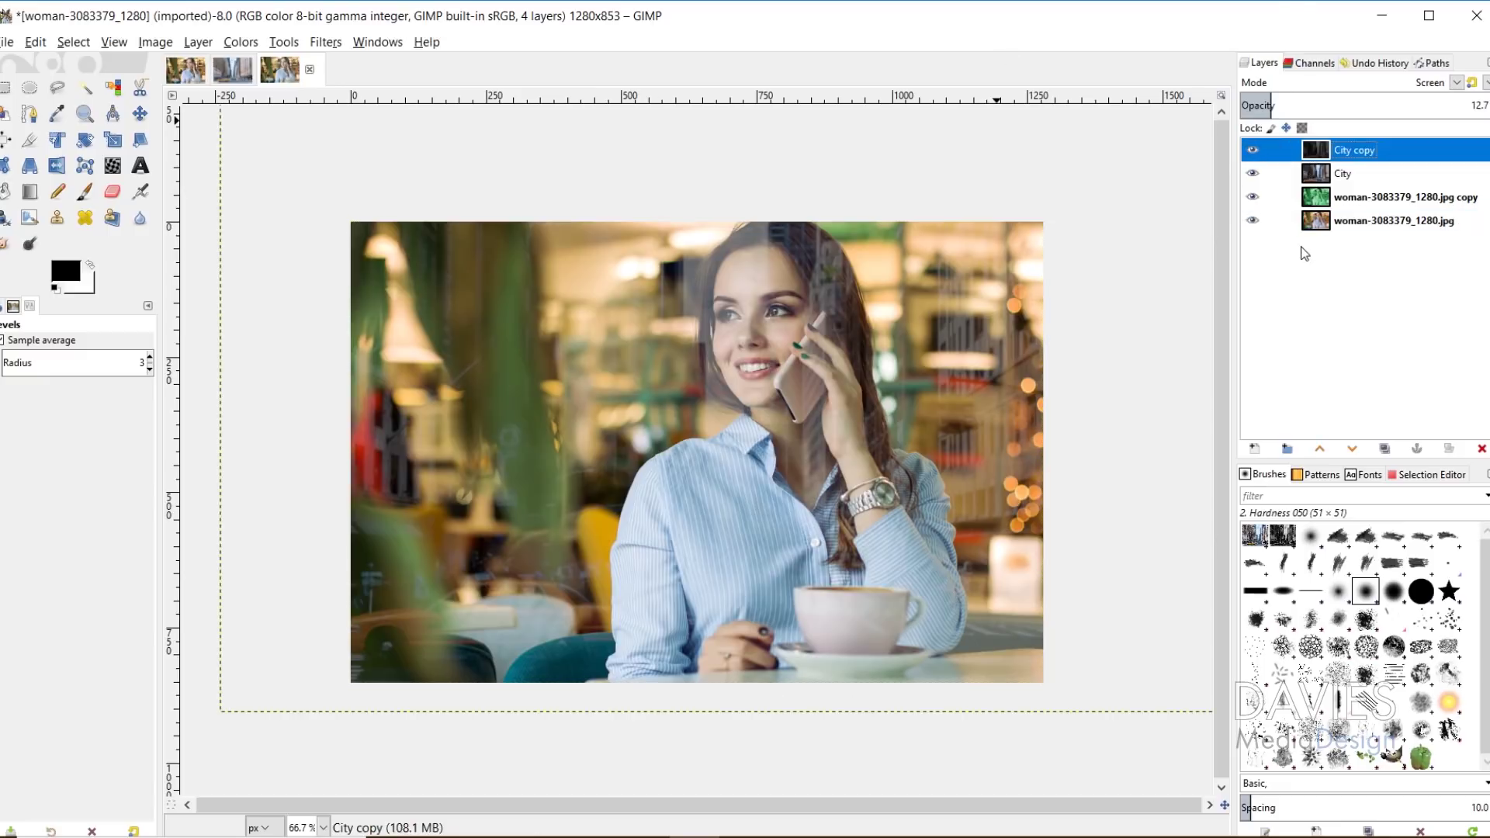
{"action": "left_click", "coordinate": [1256, 450]}
{"action": "type", "text": "Gradient"}
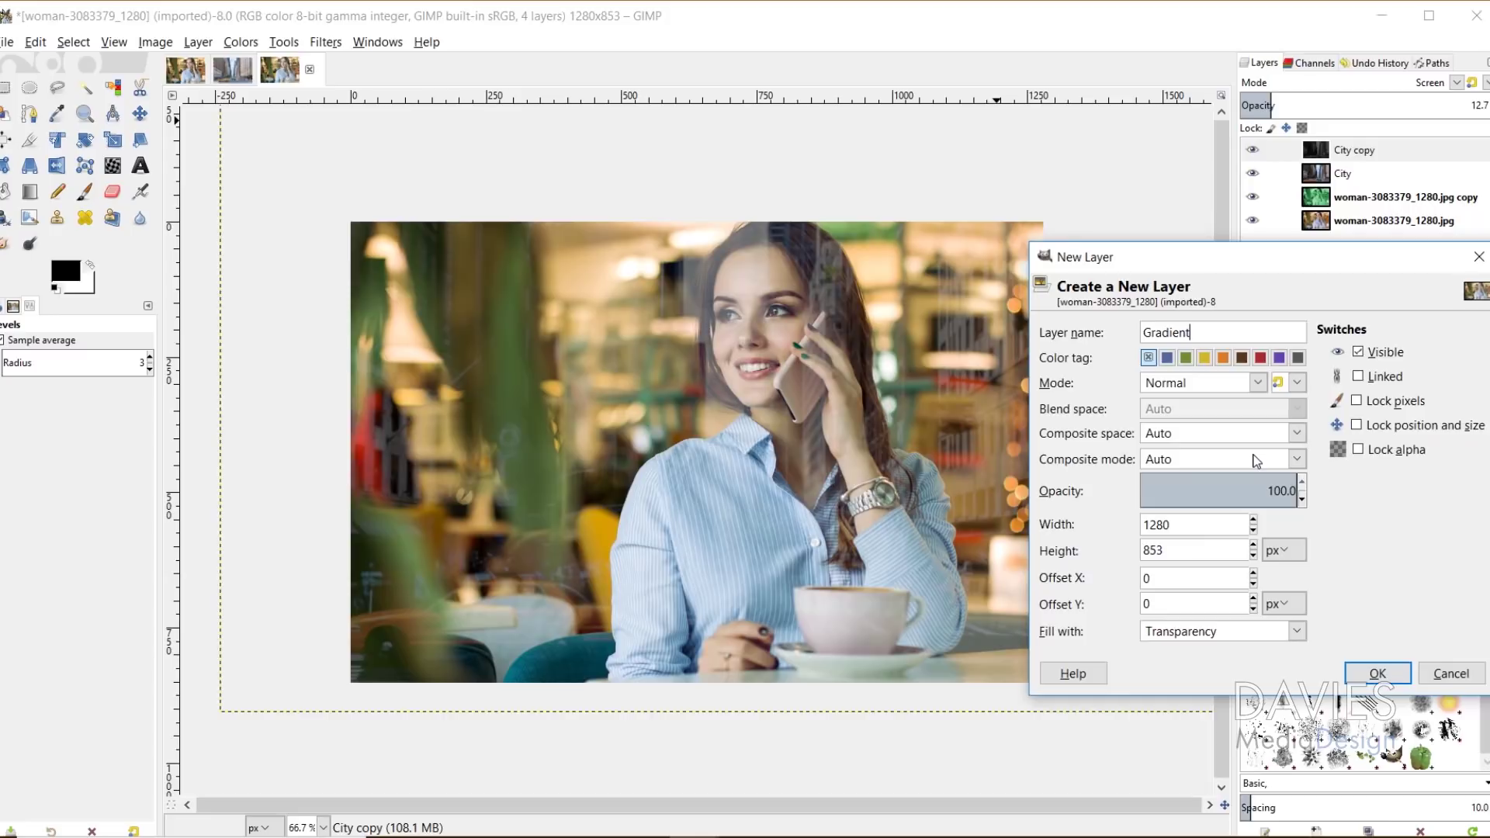
{"action": "left_click", "coordinate": [1377, 672]}
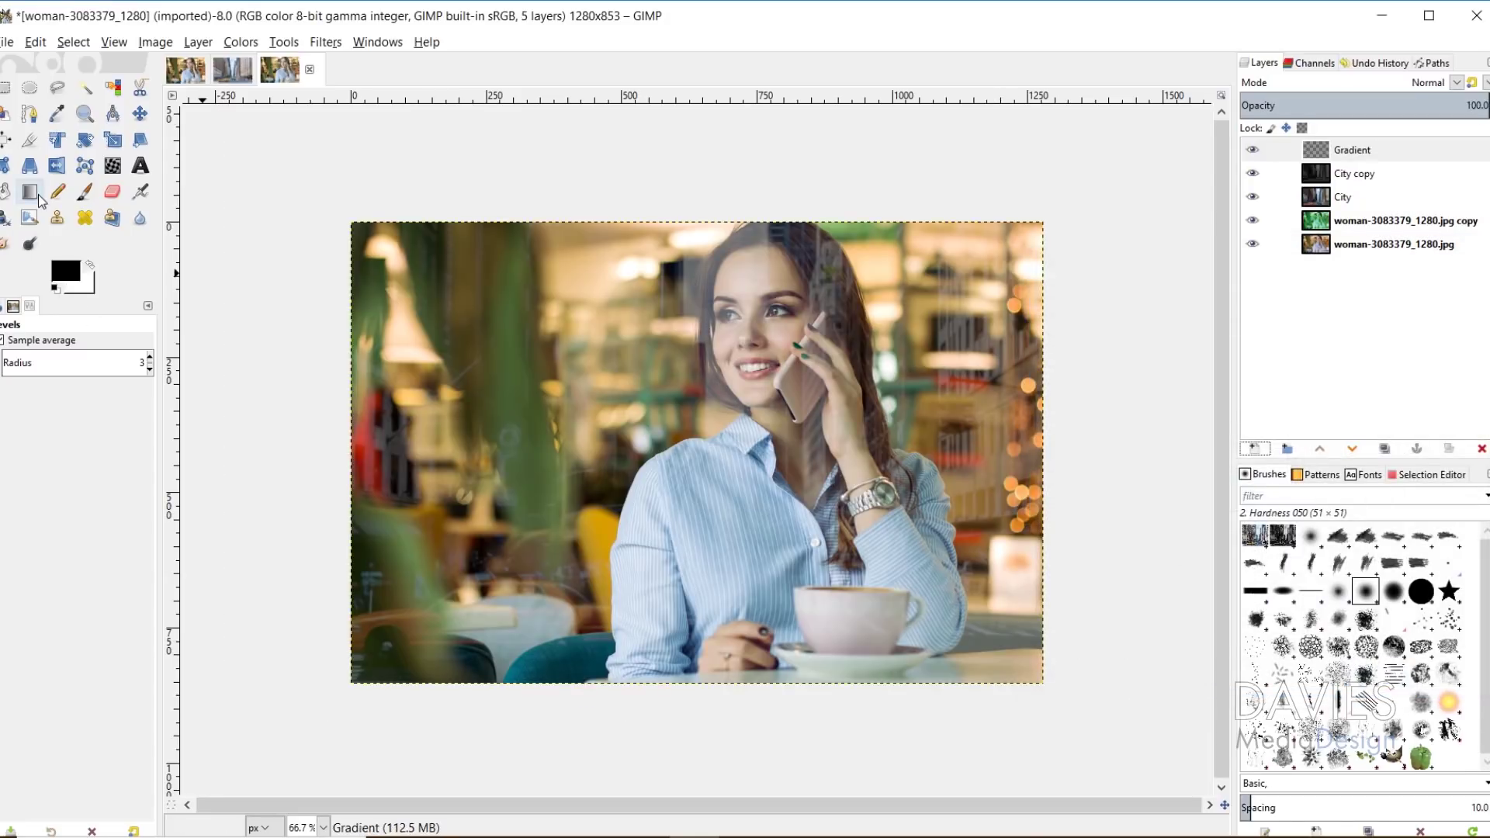
Draw a linear FG-to-Transparent gradient upward from just below the photo's bottom edge.
{"action": "left_click", "coordinate": [38, 193]}
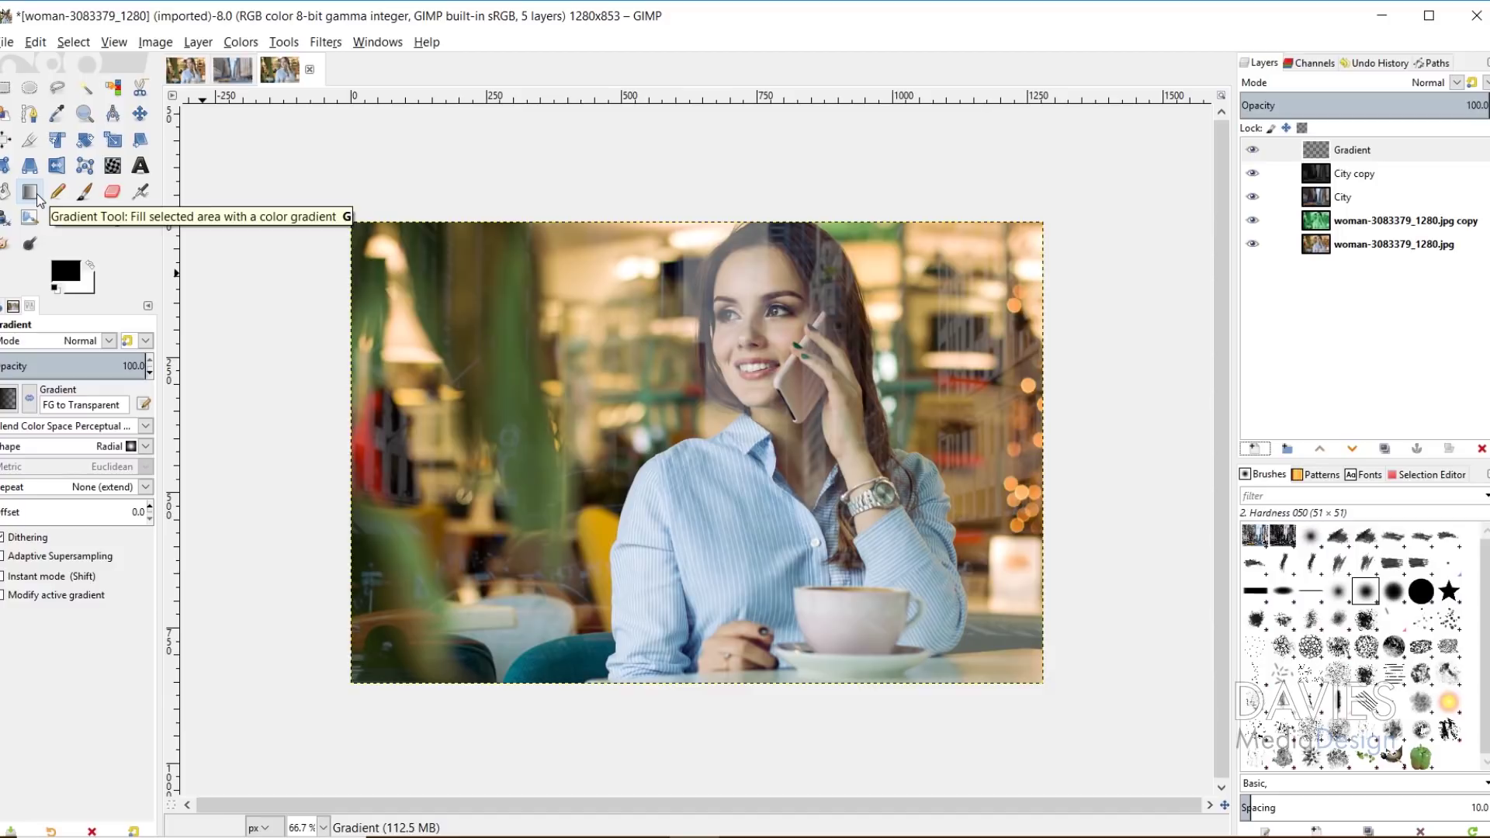
{"action": "left_click", "coordinate": [9, 399]}
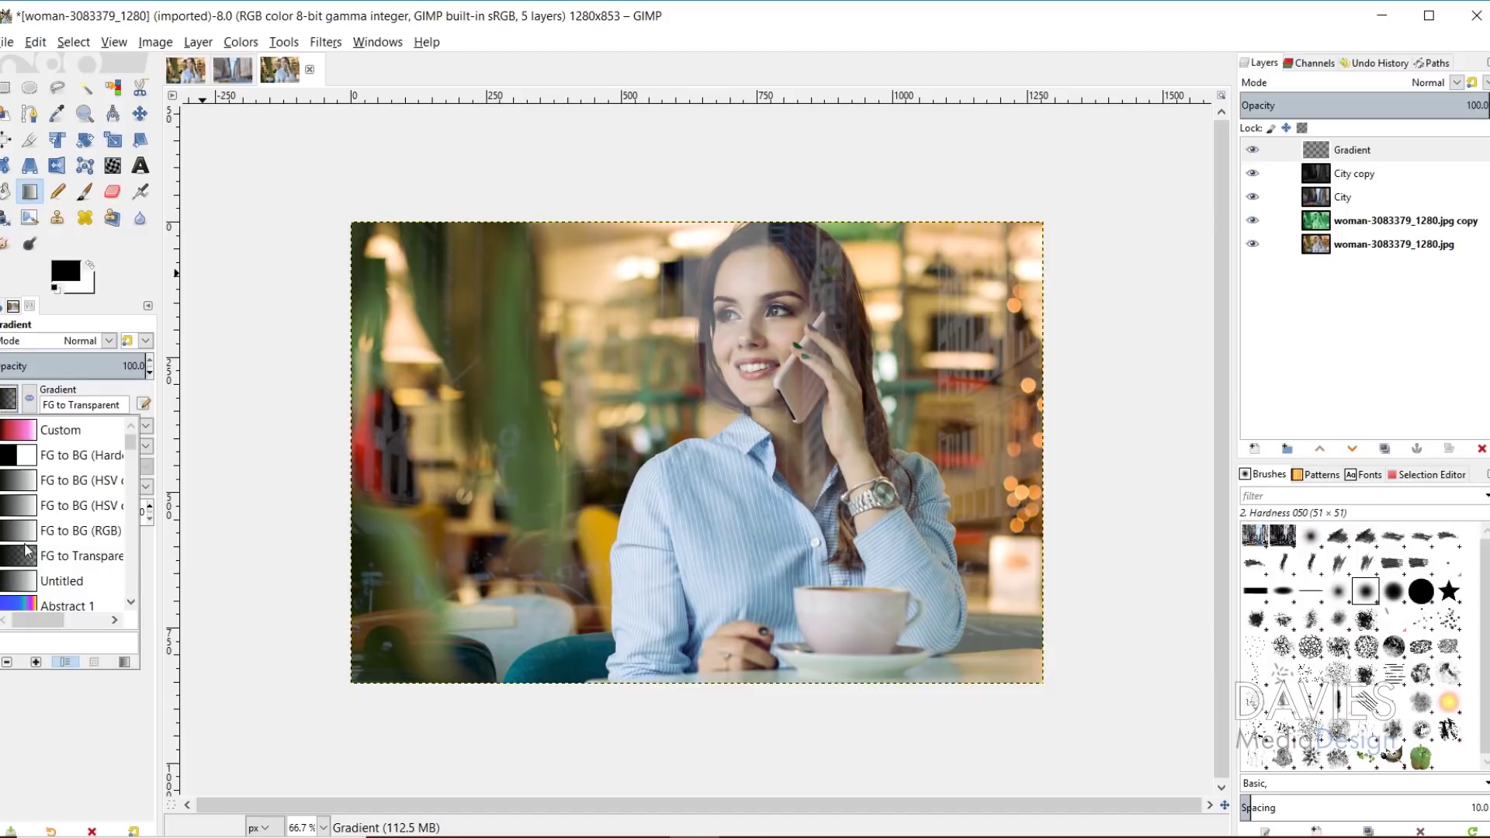
{"action": "left_click", "coordinate": [9, 397]}
{"action": "left_click", "coordinate": [145, 447]}
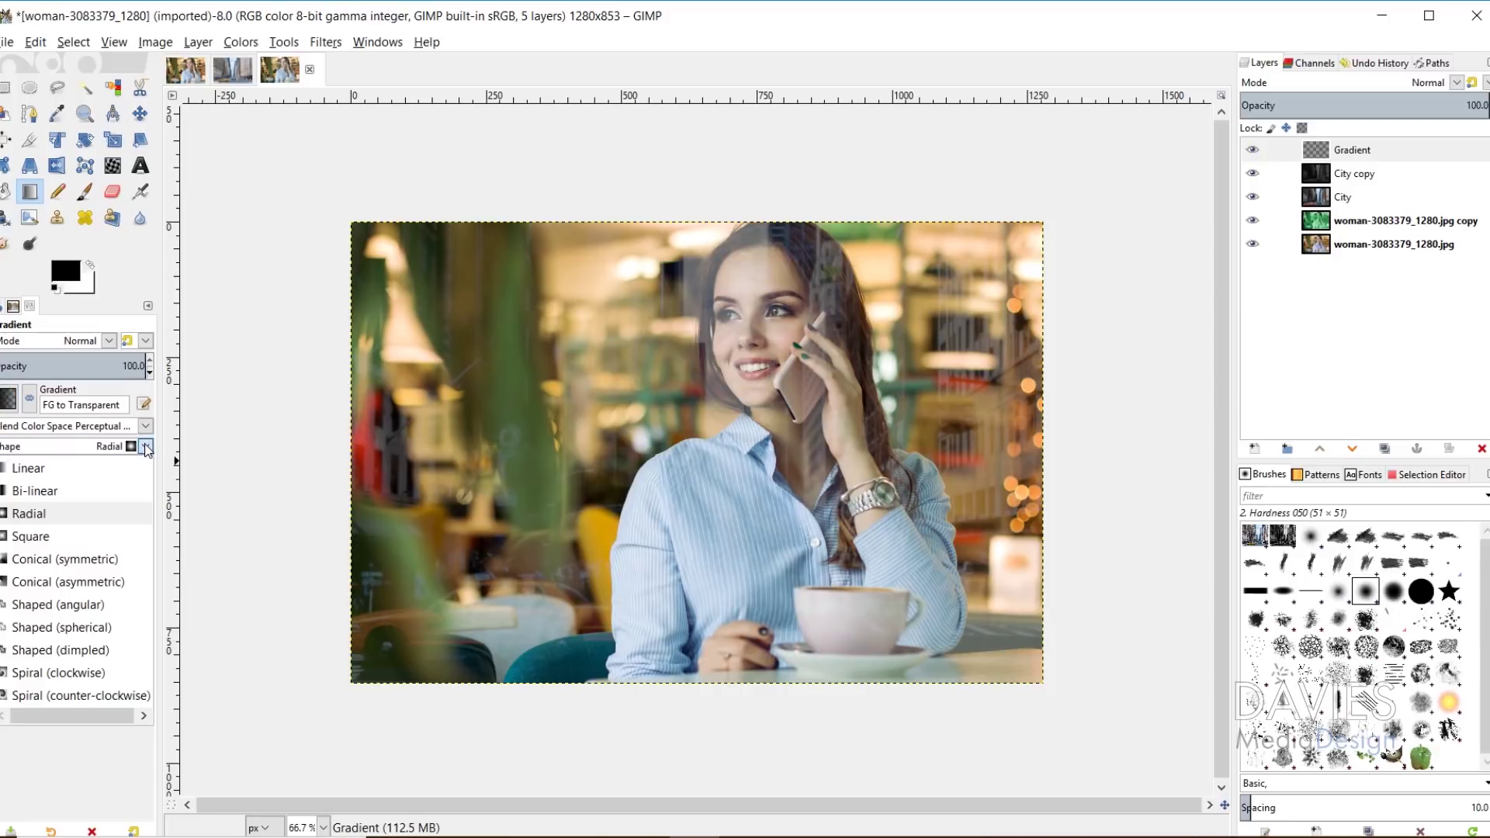
{"action": "left_click", "coordinate": [128, 471]}
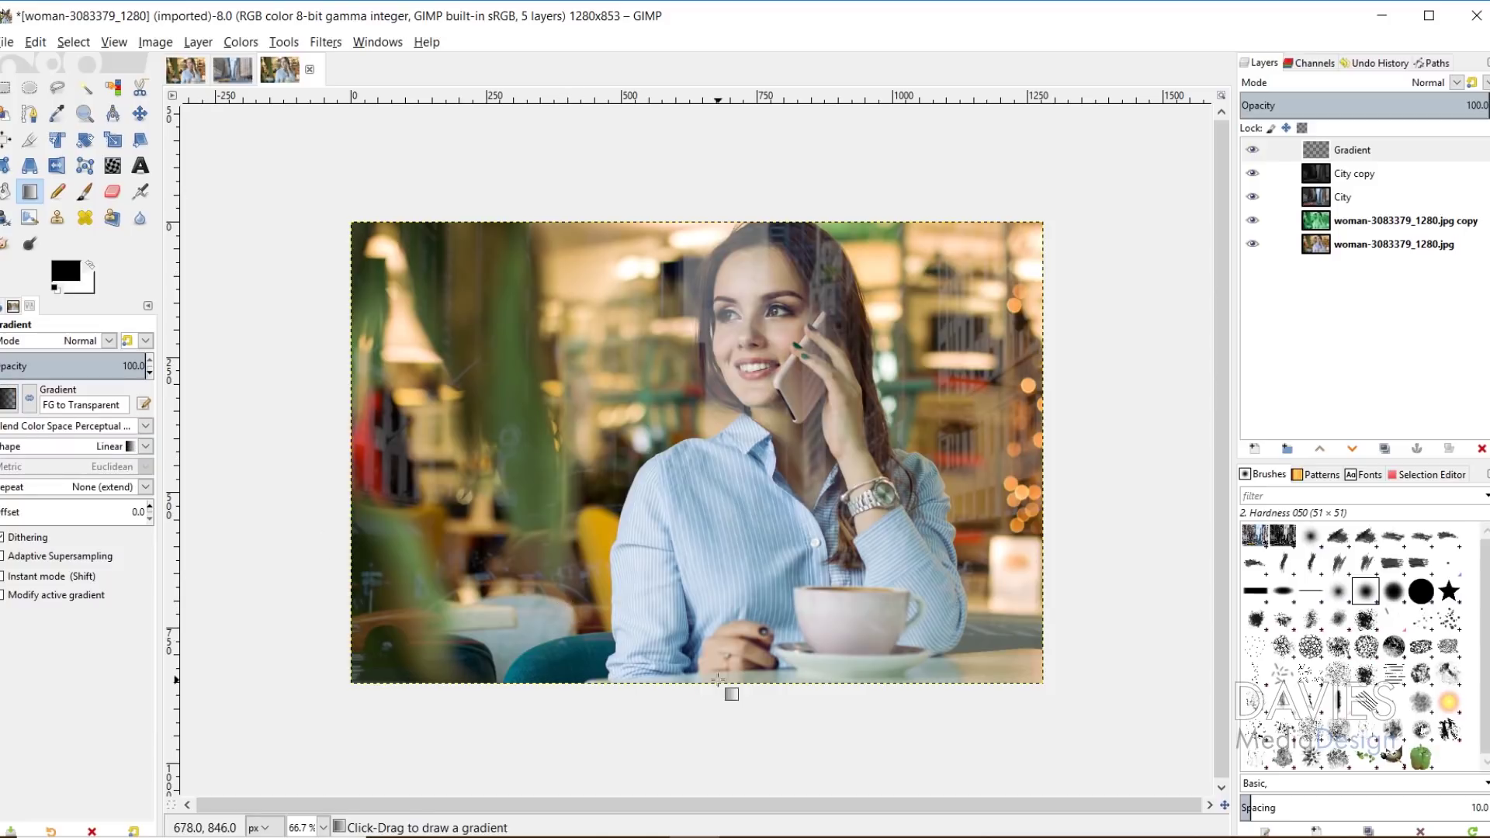
{"action": "left_click_drag", "start_coordinate": [701, 683], "coordinate": [700, 535]}
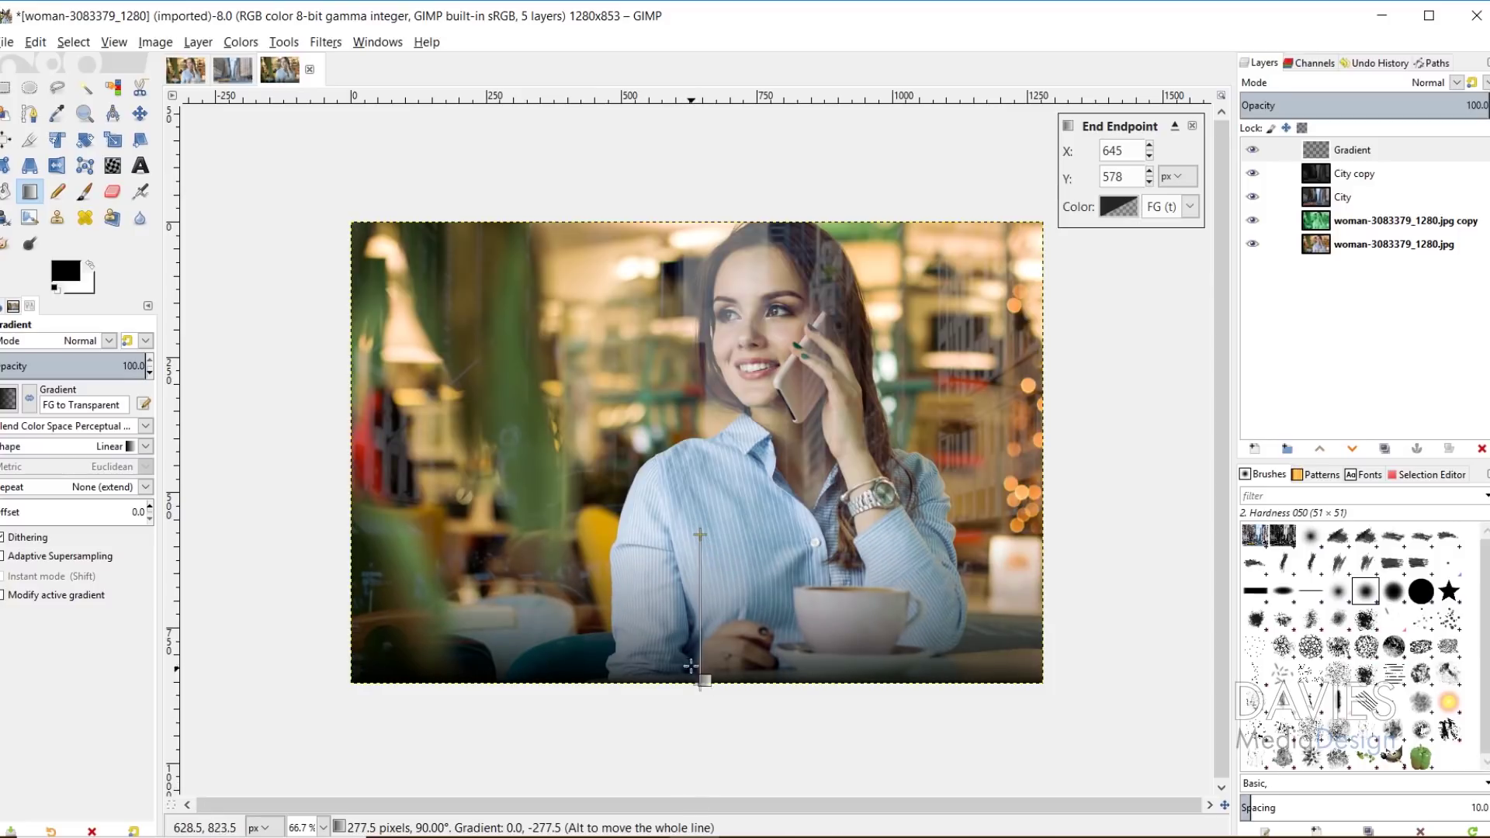
{"action": "left_click_drag", "start_coordinate": [700, 683], "coordinate": [696, 719]}
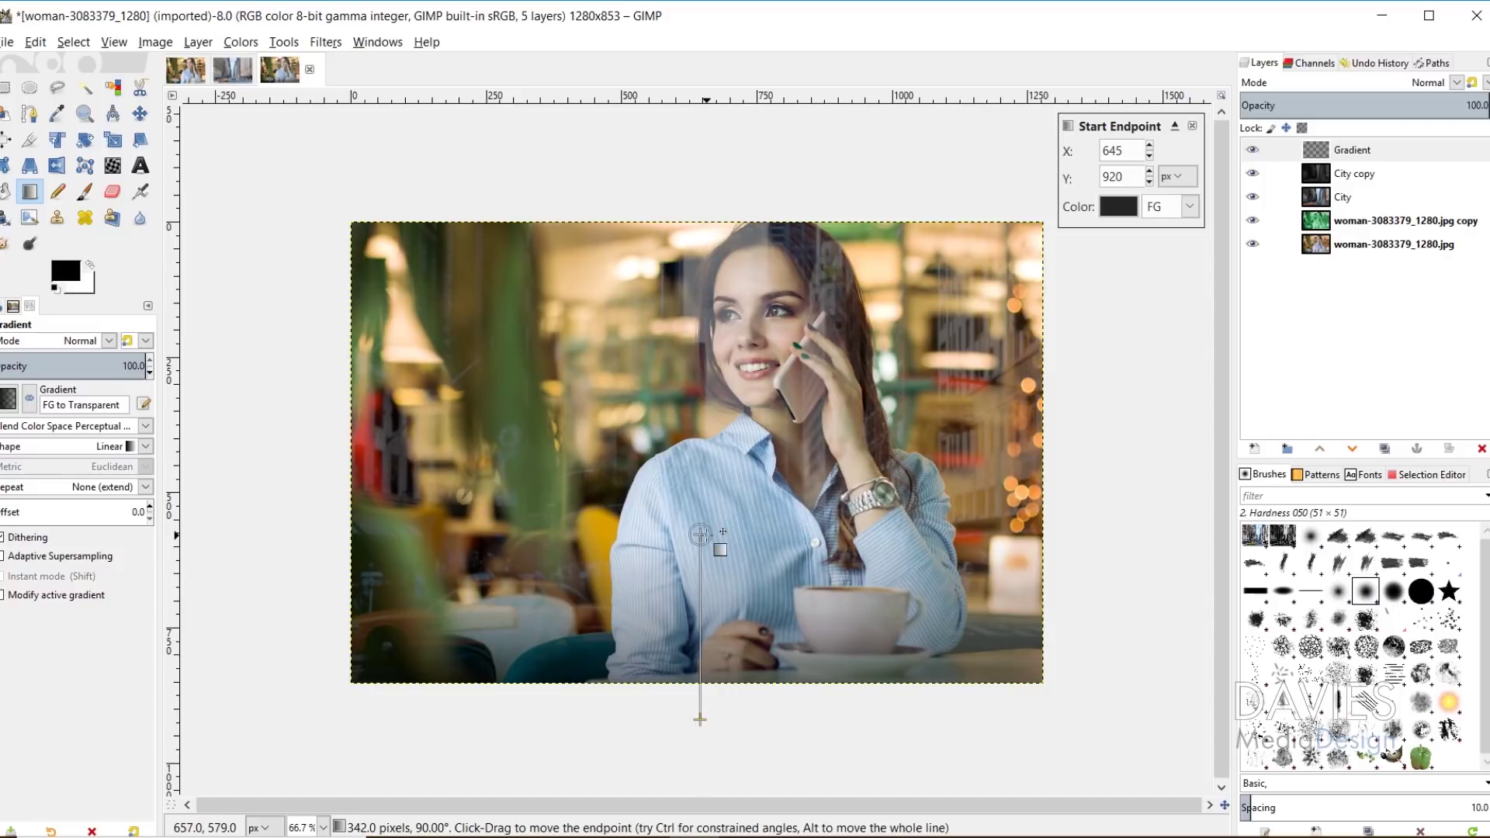
{"action": "key", "text": "Return"}
{"action": "left_click", "coordinate": [1389, 243]}
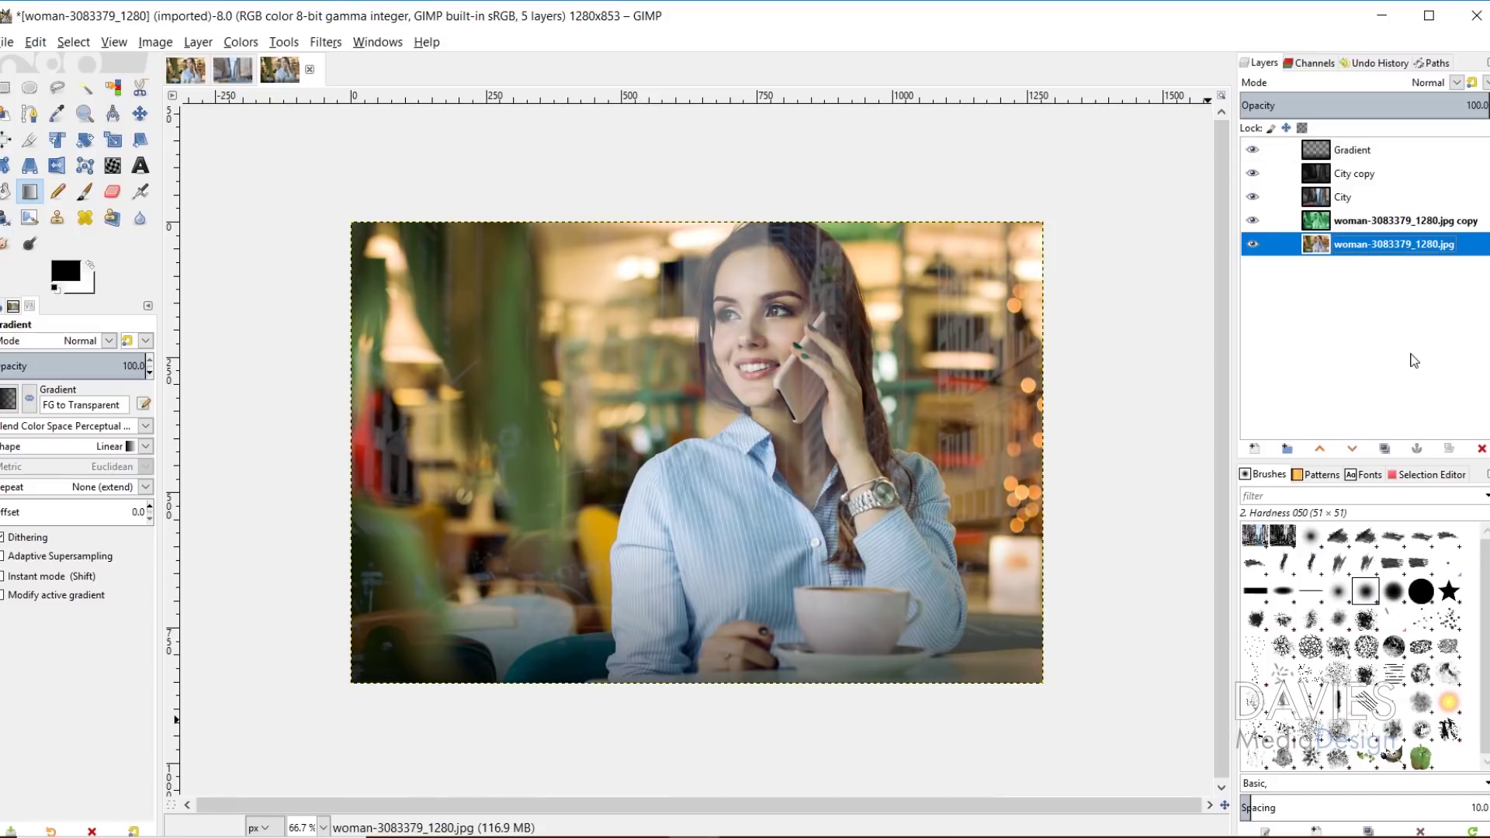